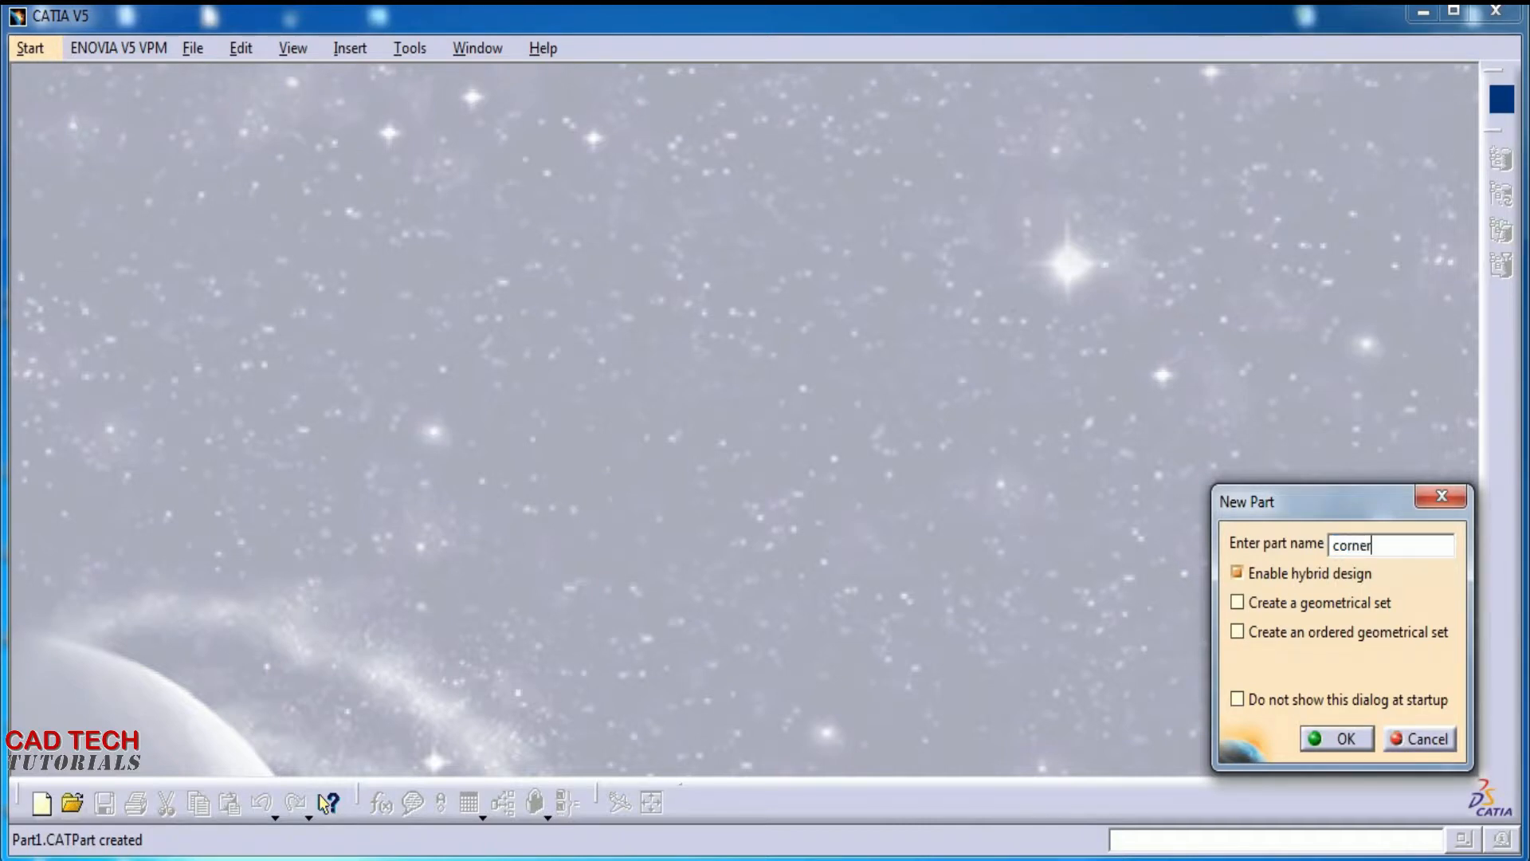
Step: Create the part named corner and open a sketch on the yz plane
key(Return)
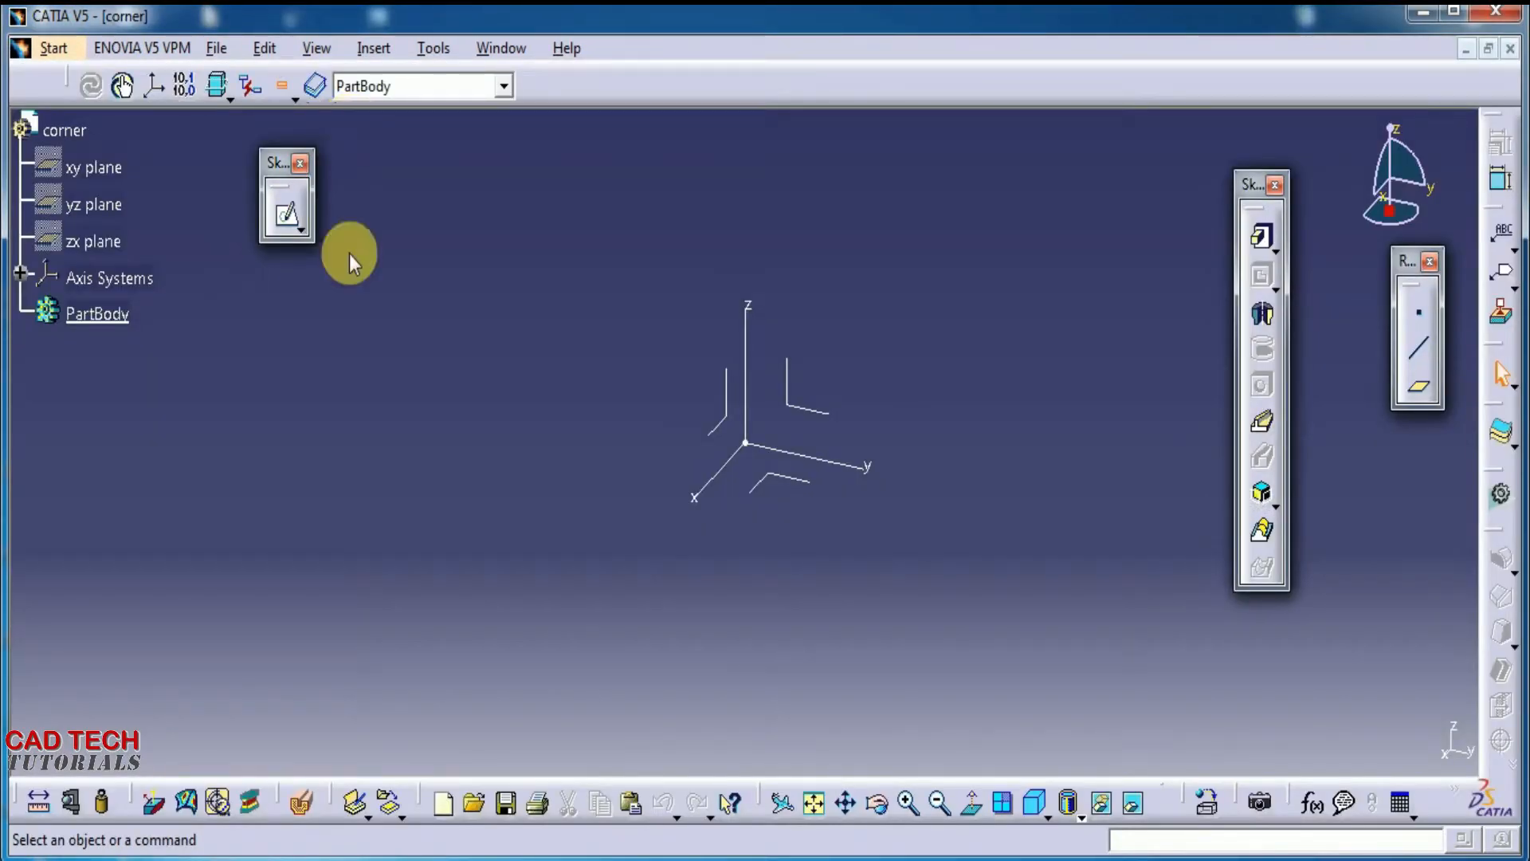
click(682, 397)
click(288, 213)
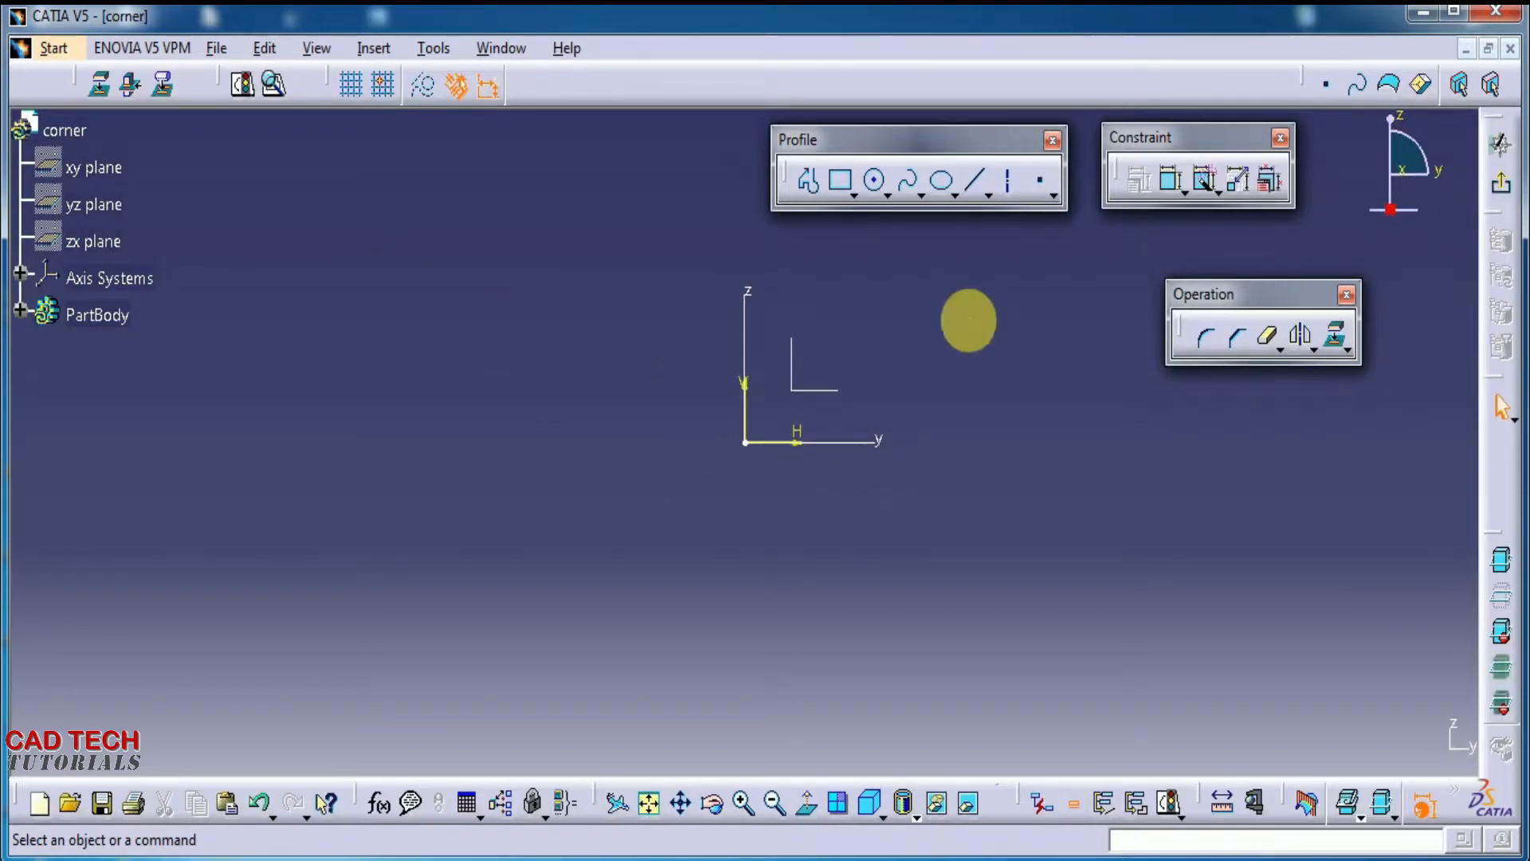
middle_drag(981, 498, 830, 574)
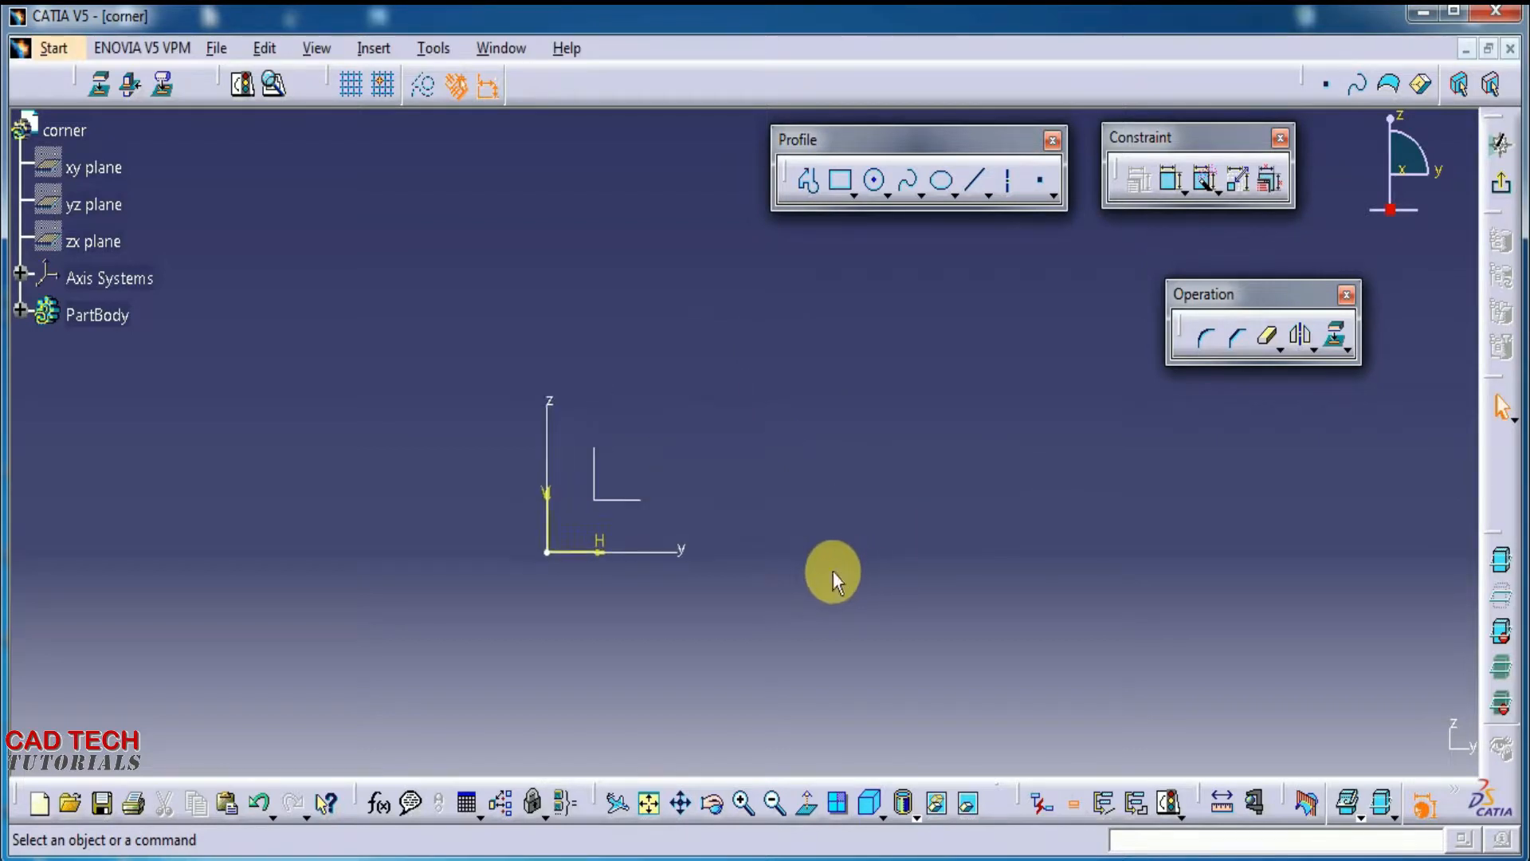
Step: Draw four separate, roughly square rectangles side by side above the sketch axes, each slightly lower than the one to its left
click(1205, 342)
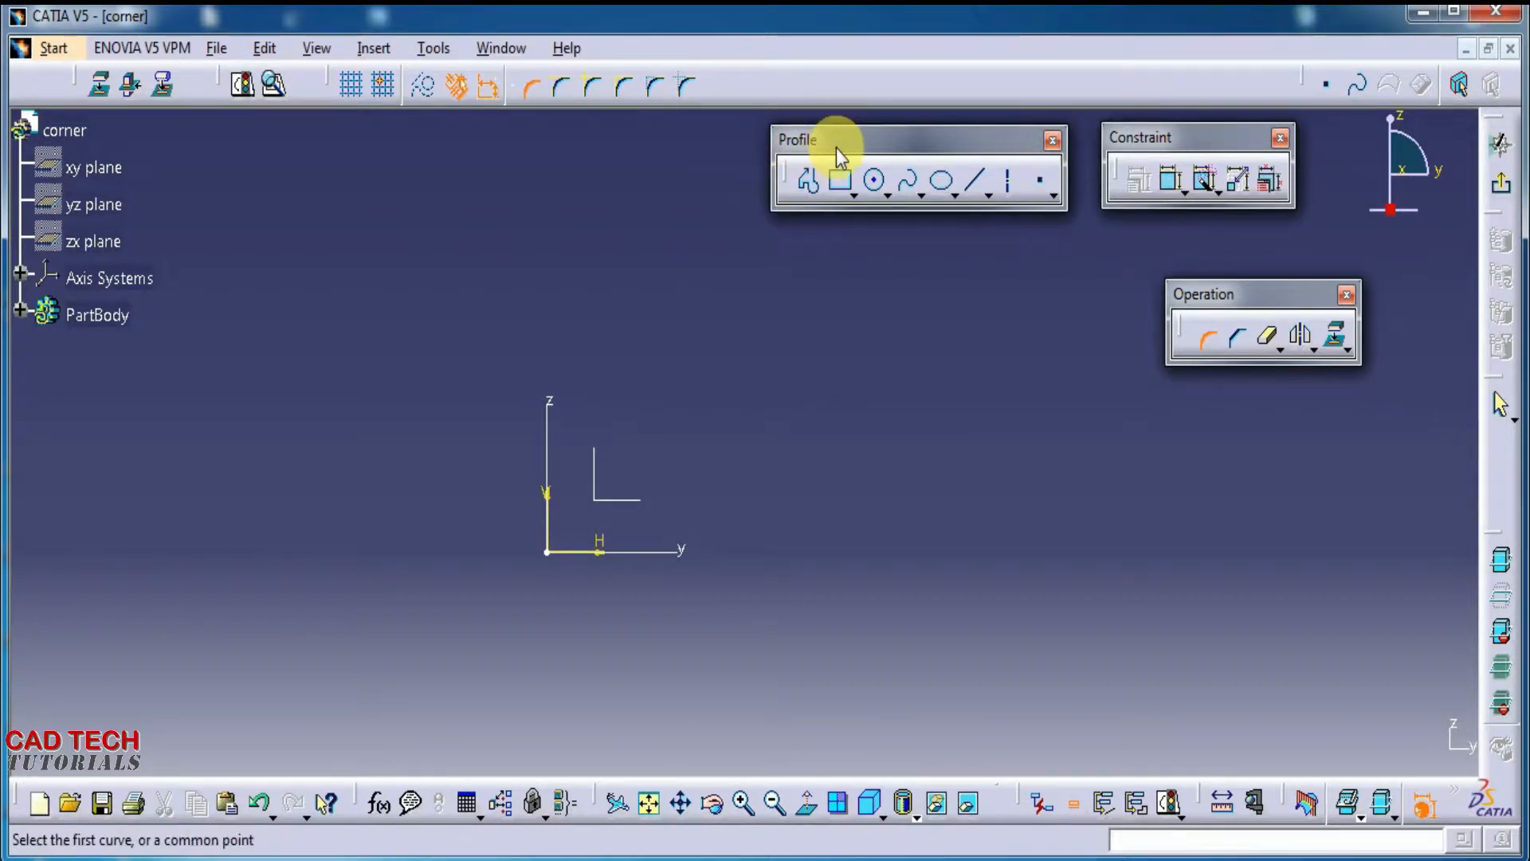
drag(1006, 171, 1246, 204)
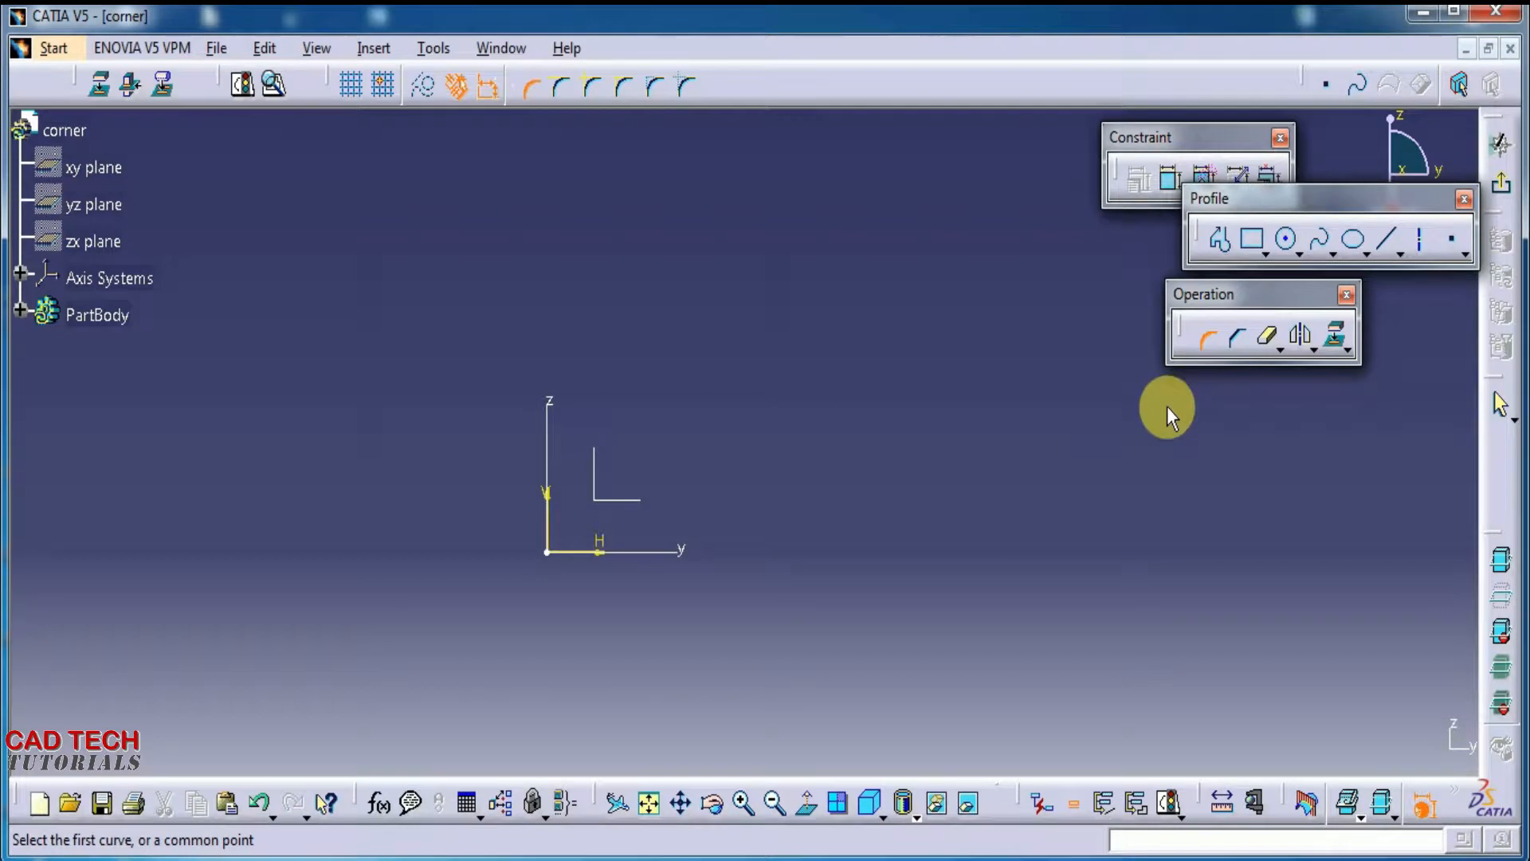
click(1256, 239)
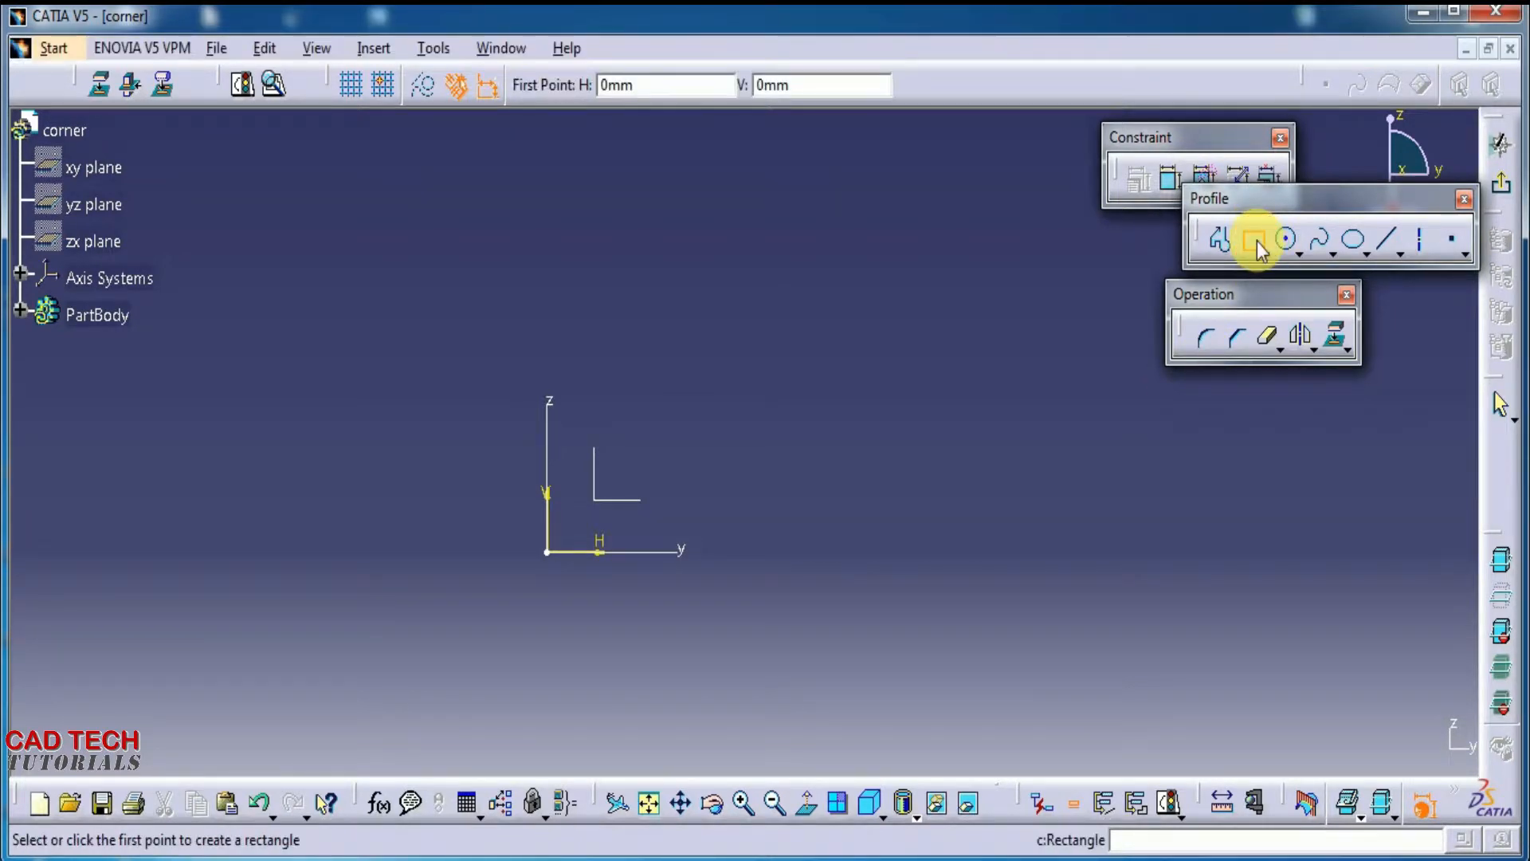
click(244, 195)
click(360, 343)
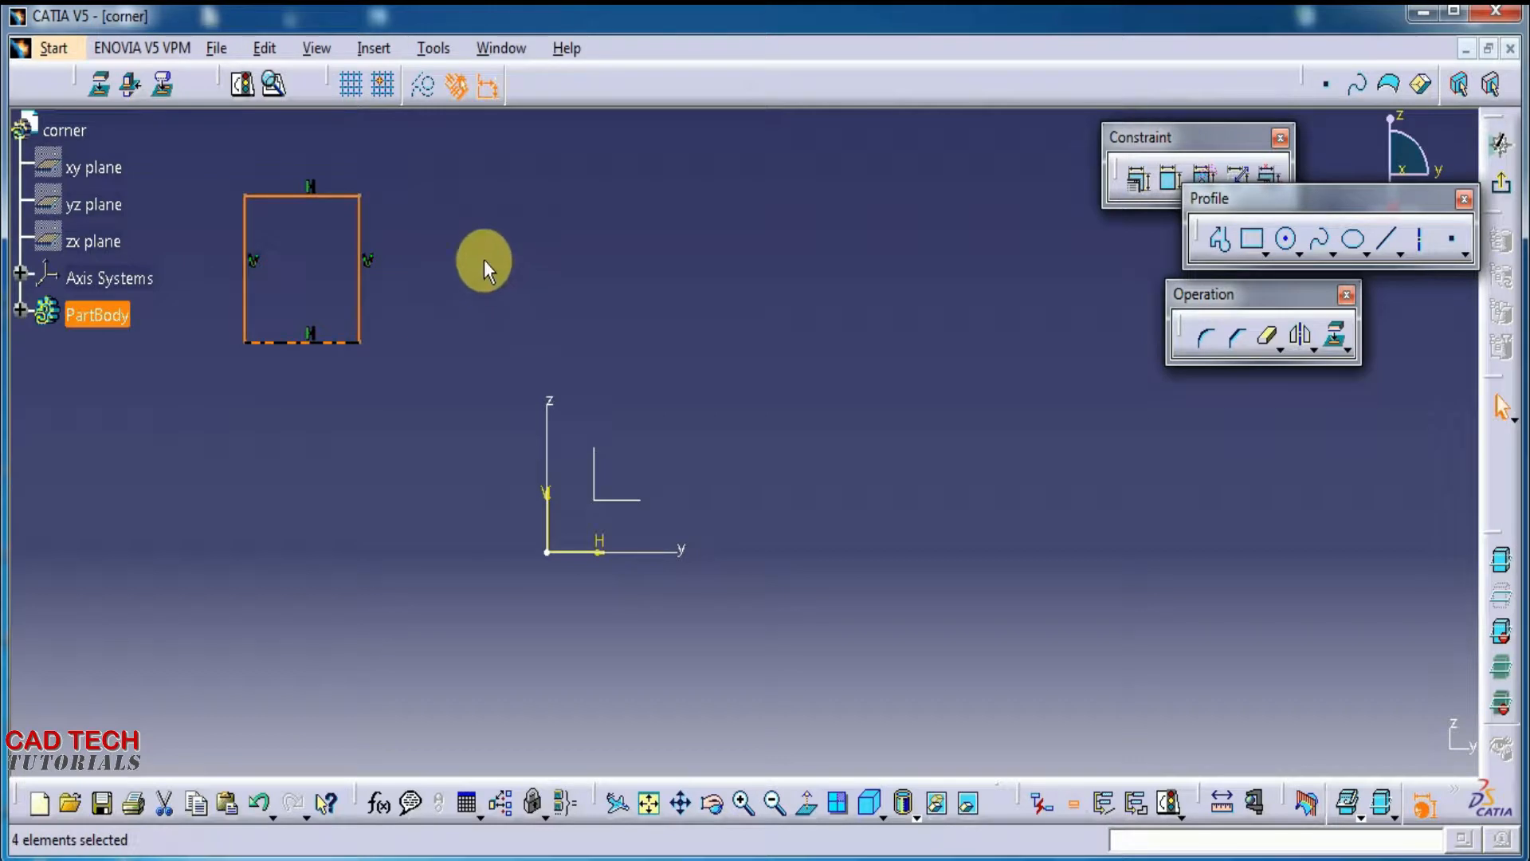
click(1252, 239)
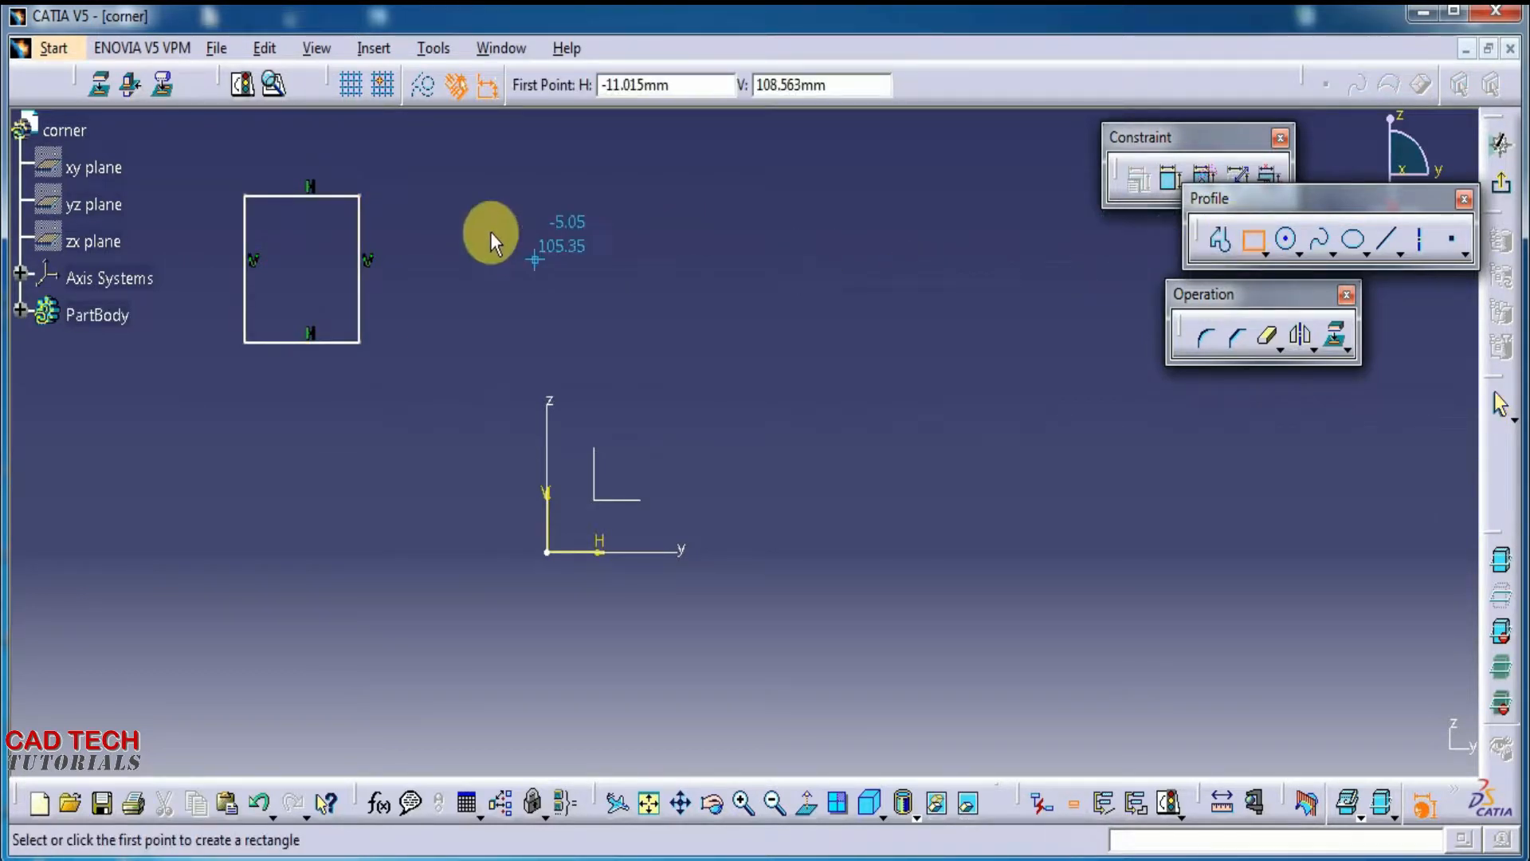
click(470, 214)
click(620, 352)
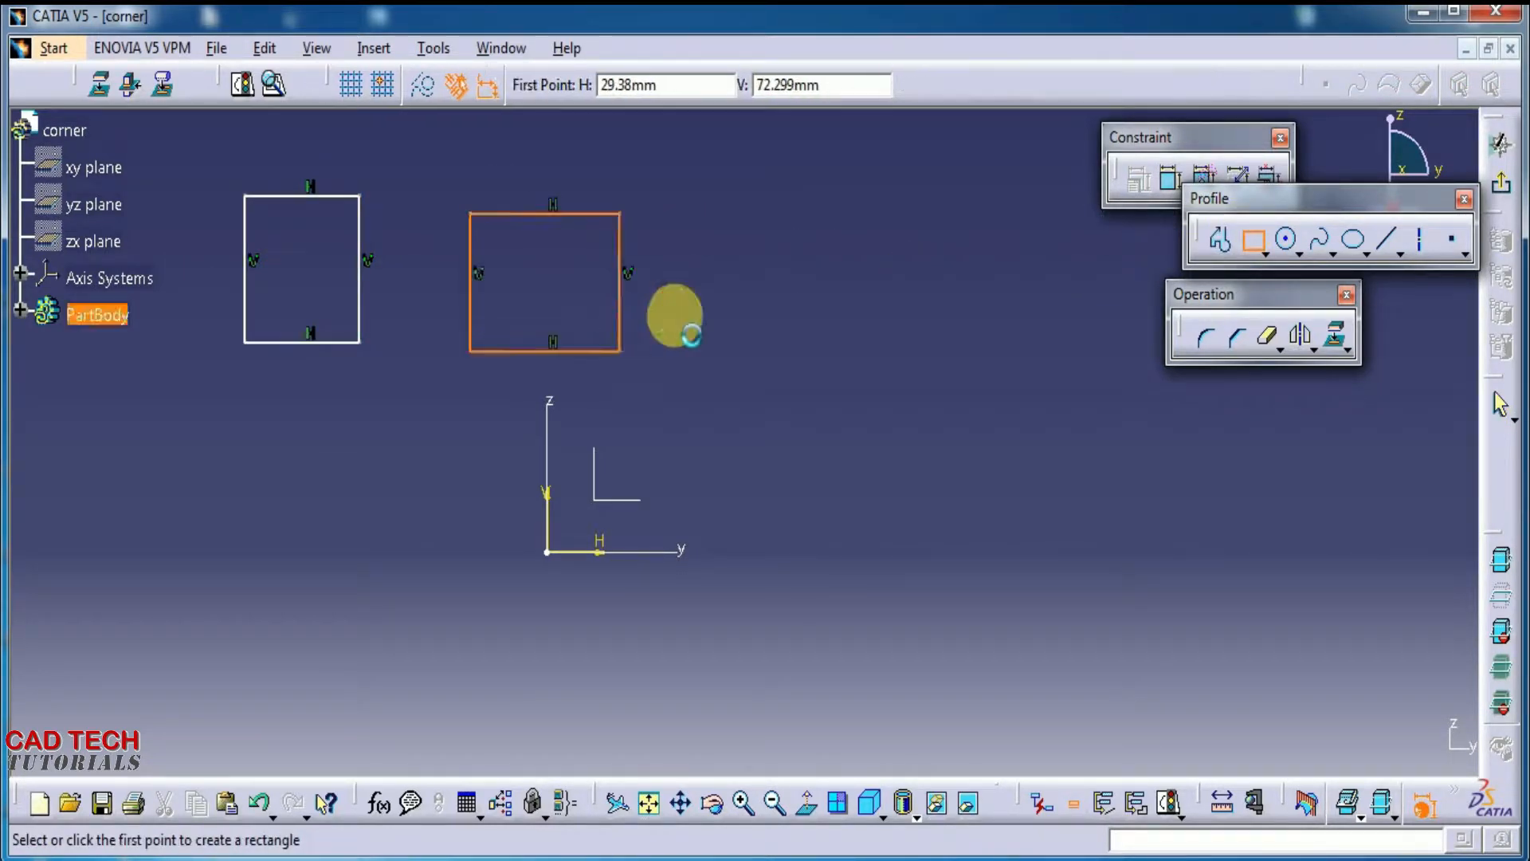
click(698, 255)
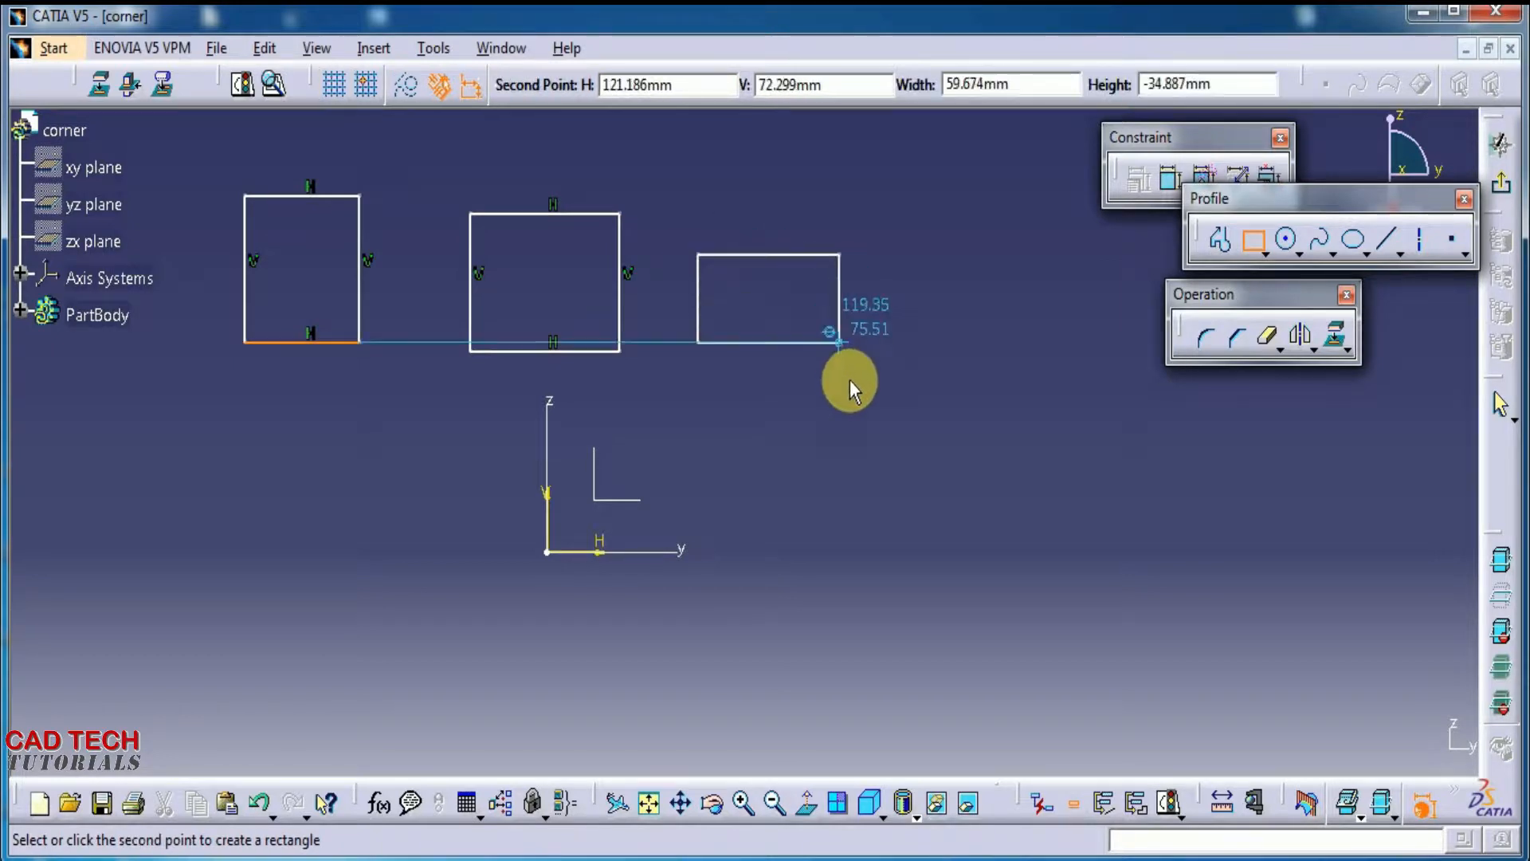
click(852, 407)
click(937, 302)
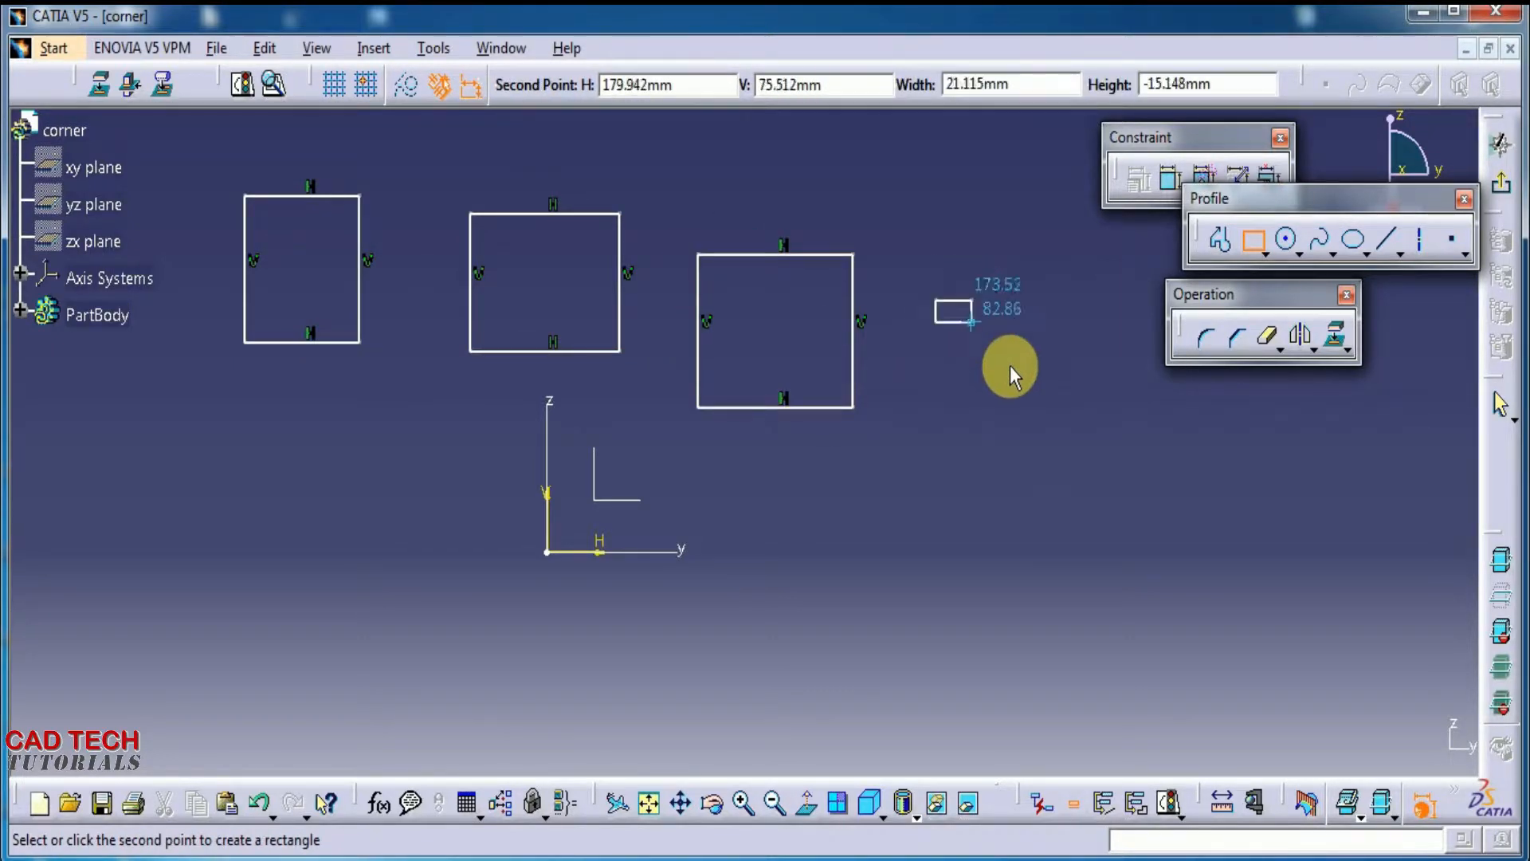
click(1081, 454)
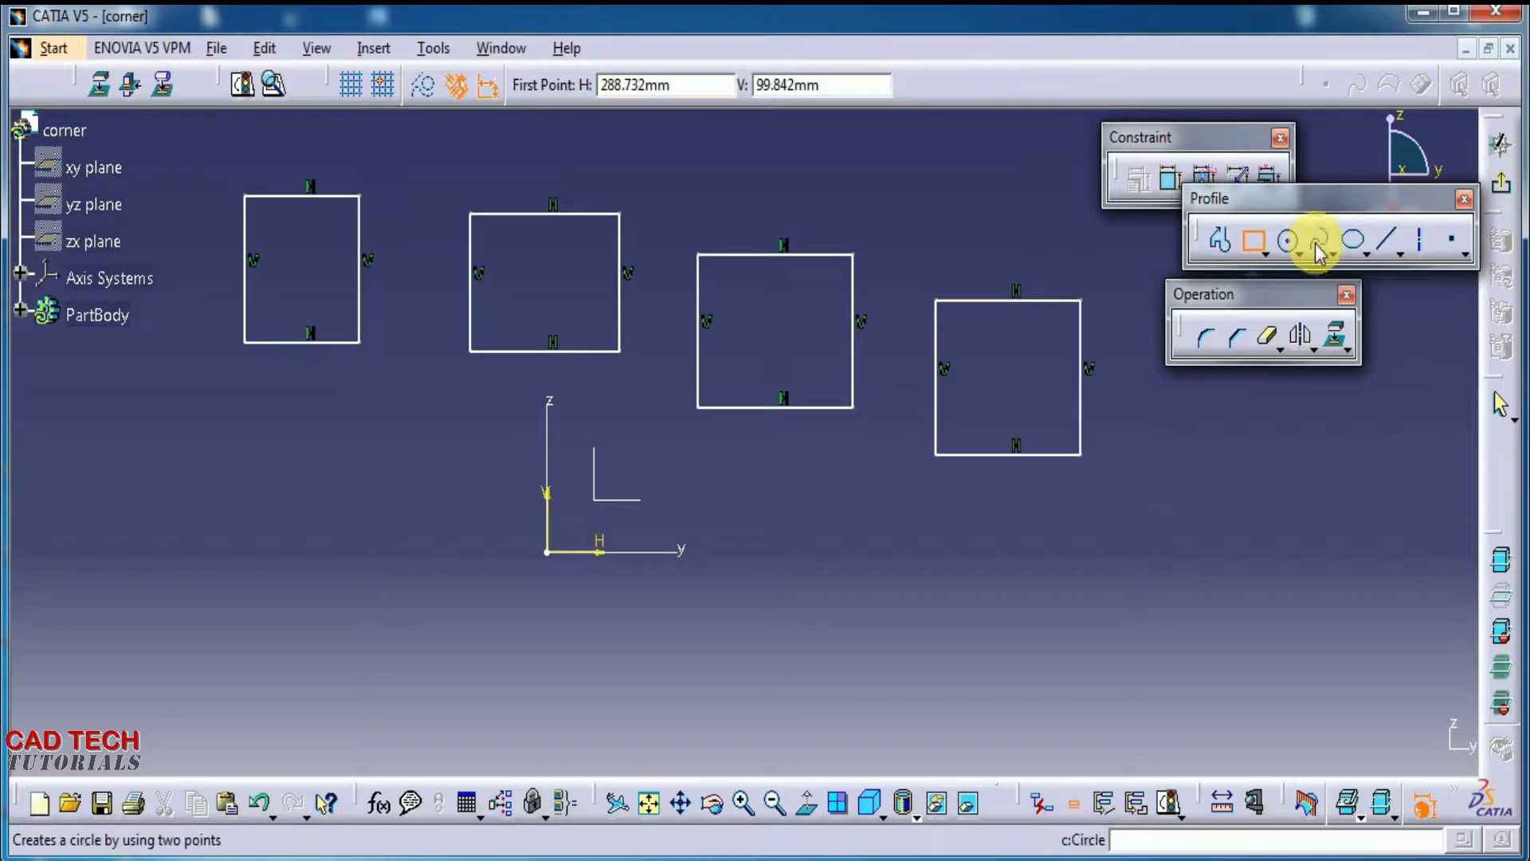
Step: Draw five separate slanted lines rising to the right, spaced side by side below the rectangles
click(1387, 240)
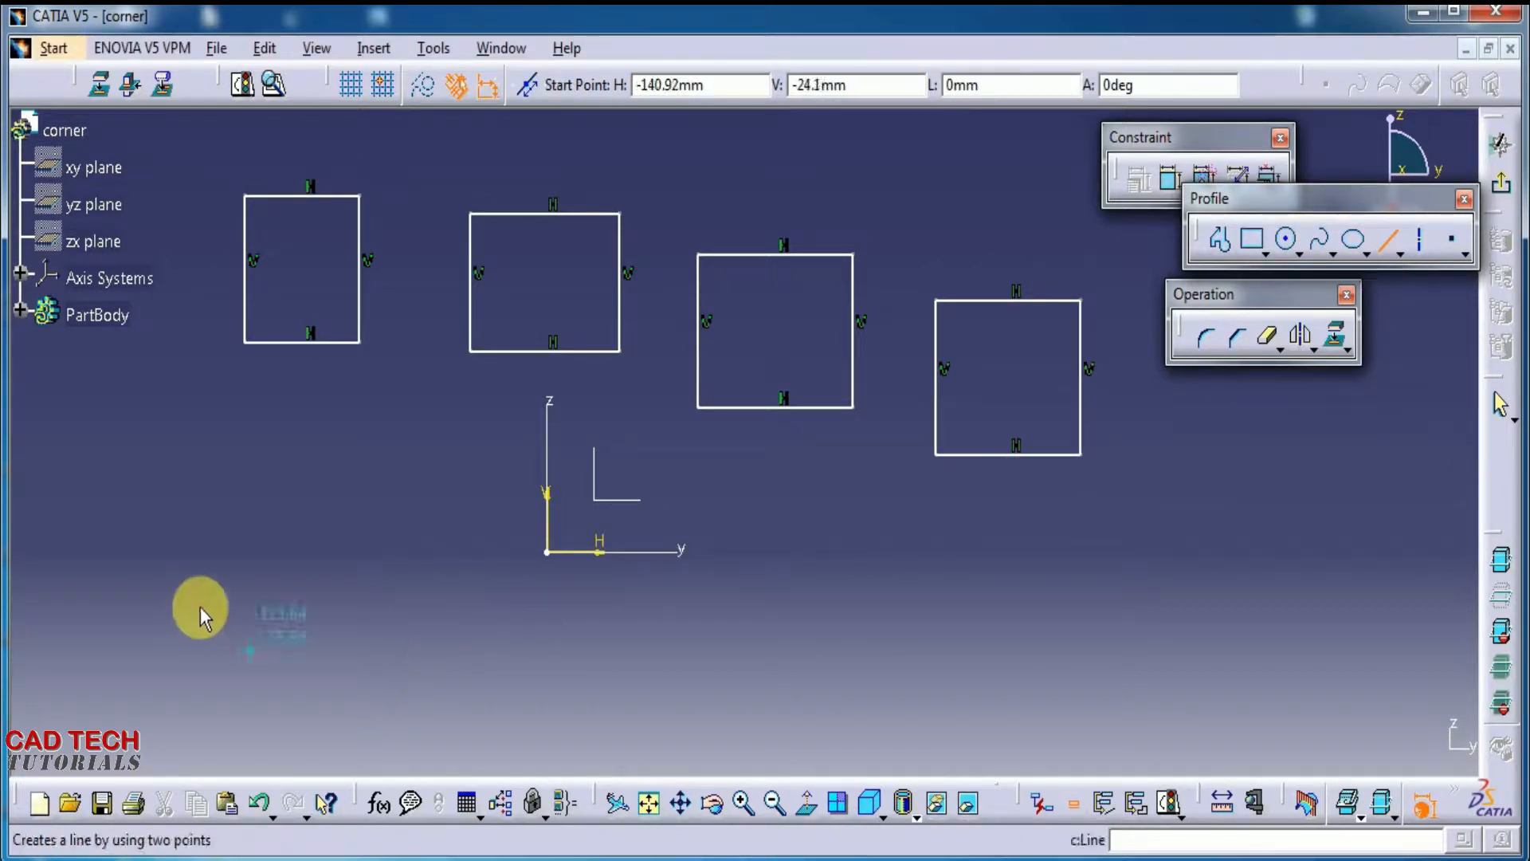
click(122, 619)
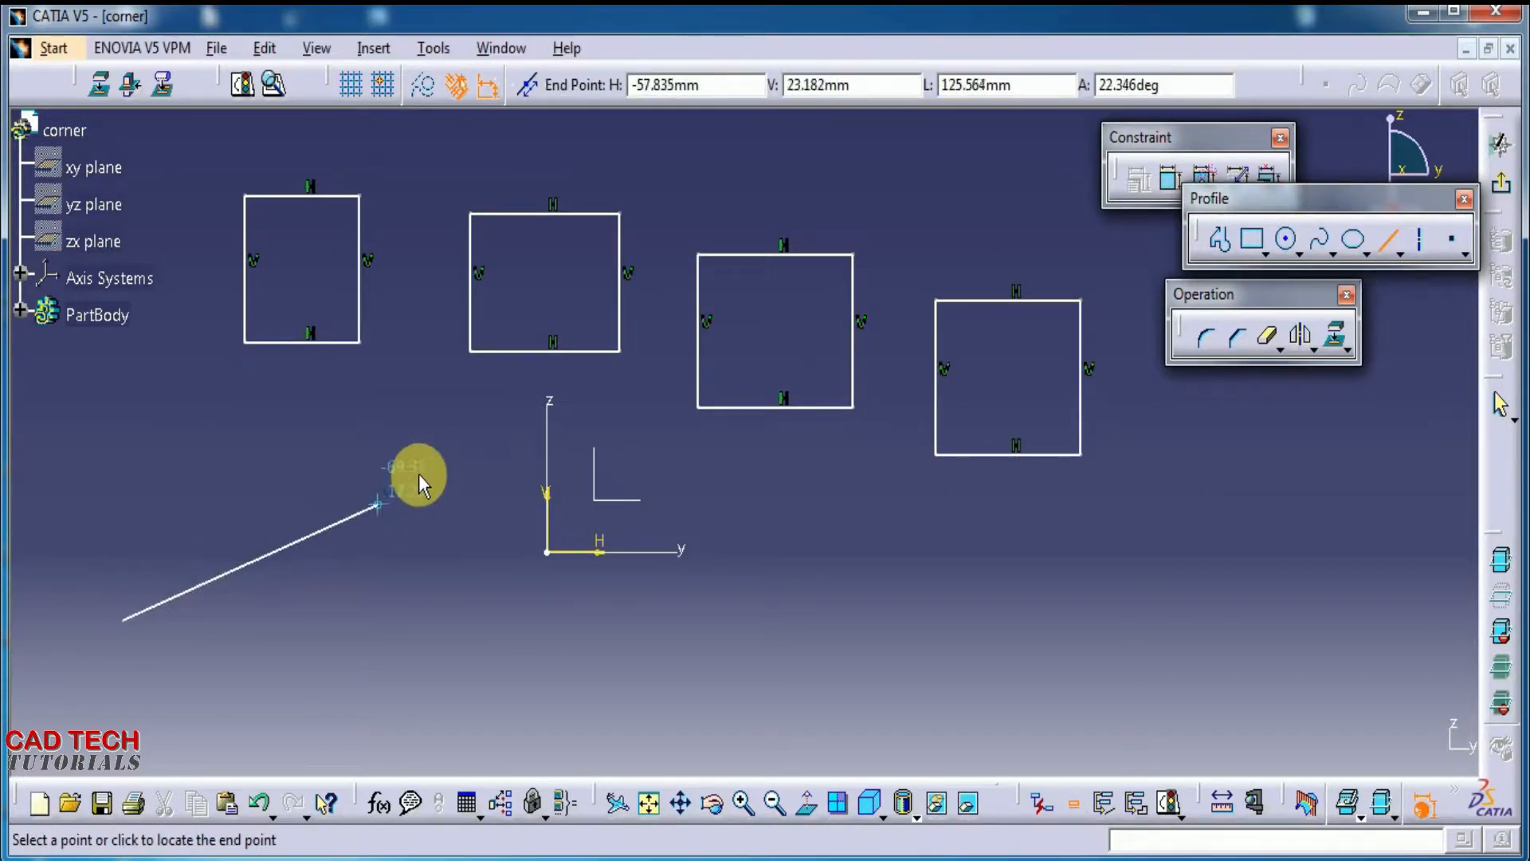
click(471, 432)
click(250, 694)
click(636, 474)
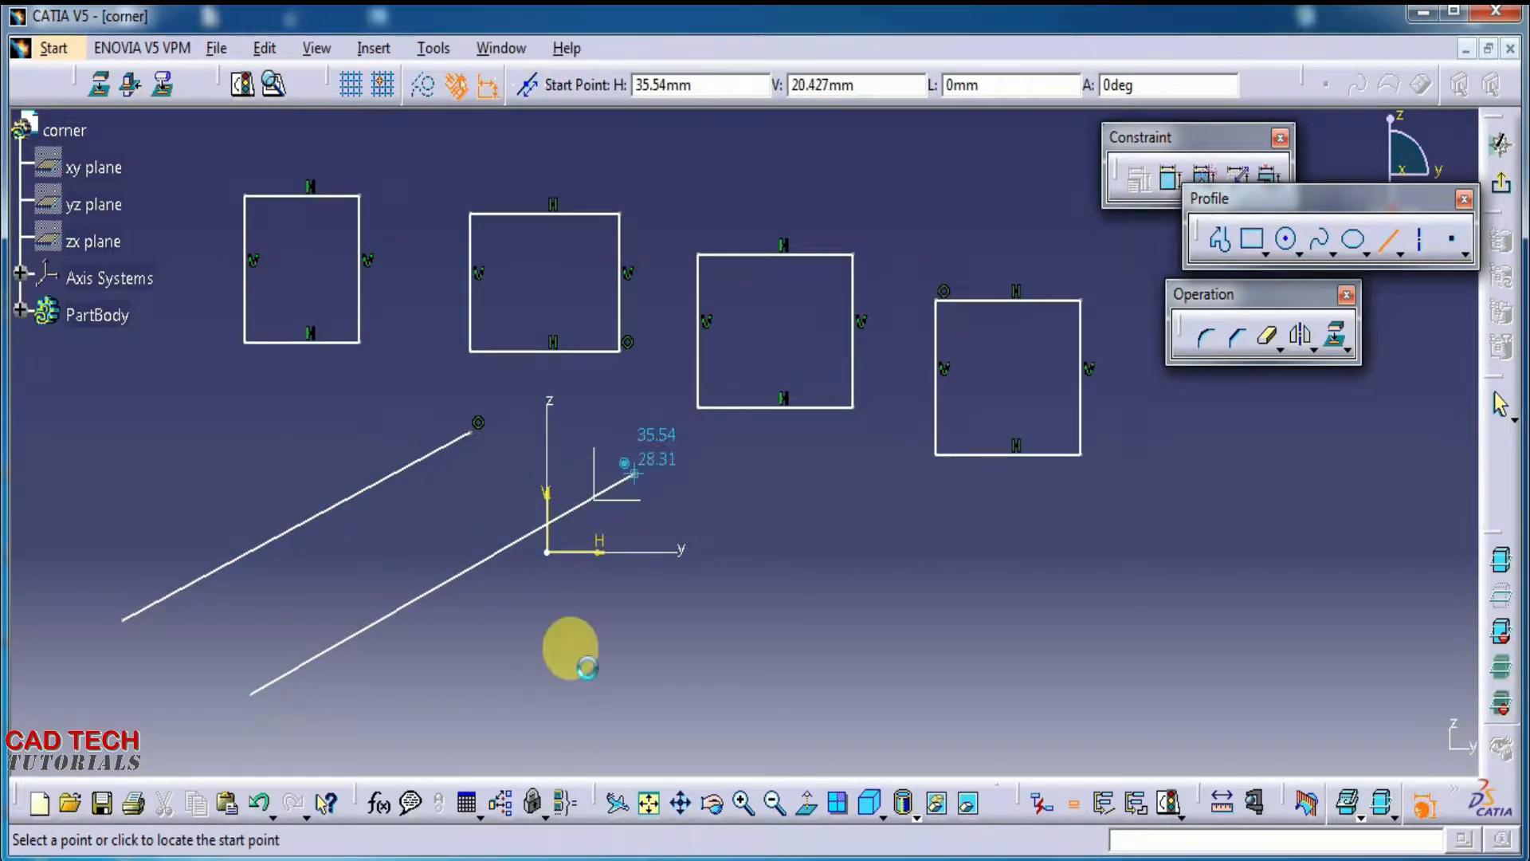
click(536, 694)
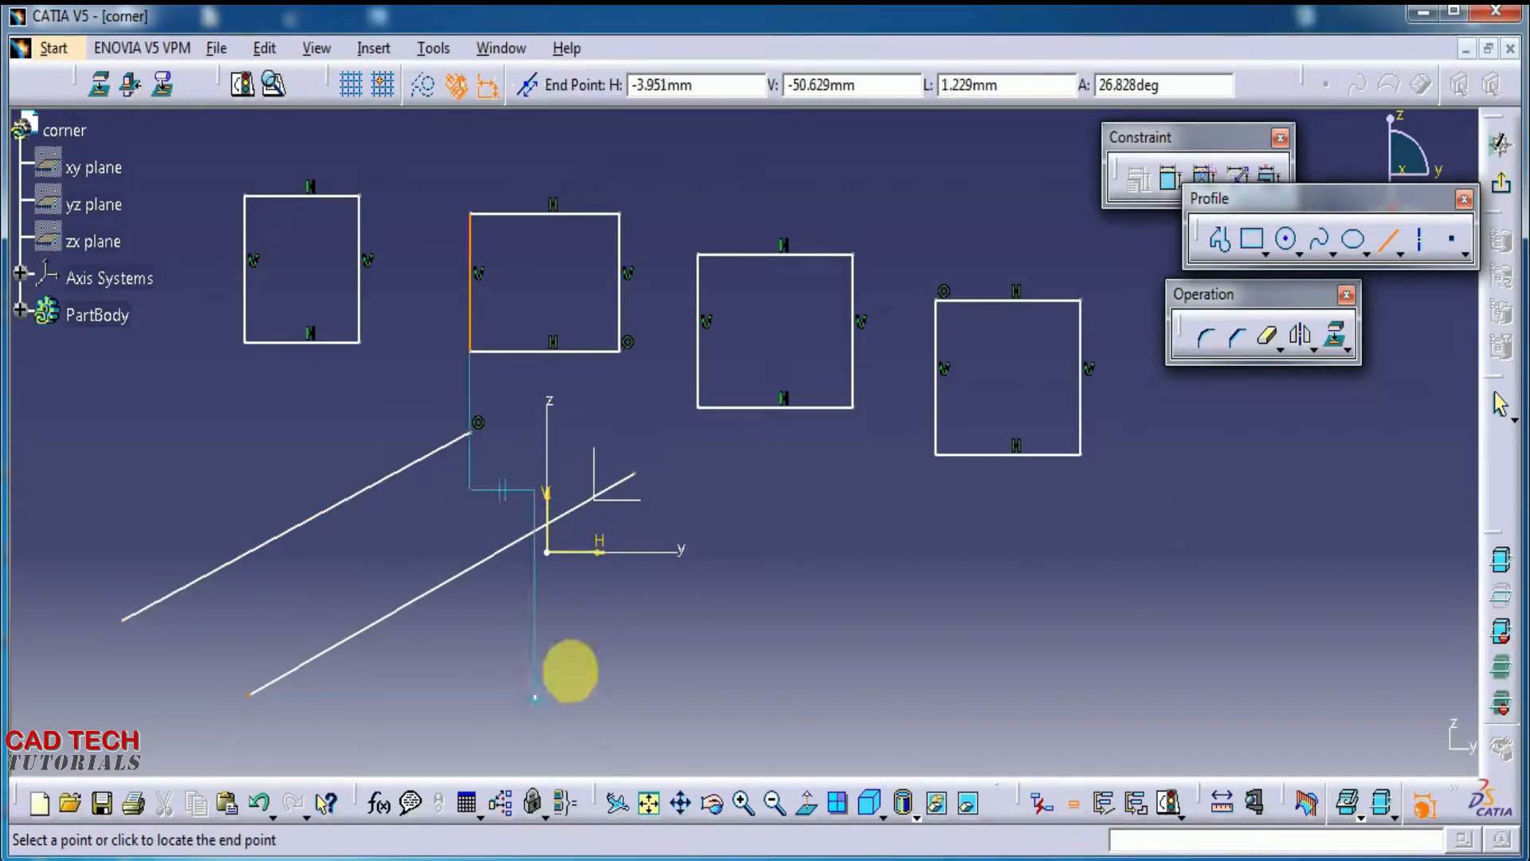
click(847, 498)
click(789, 701)
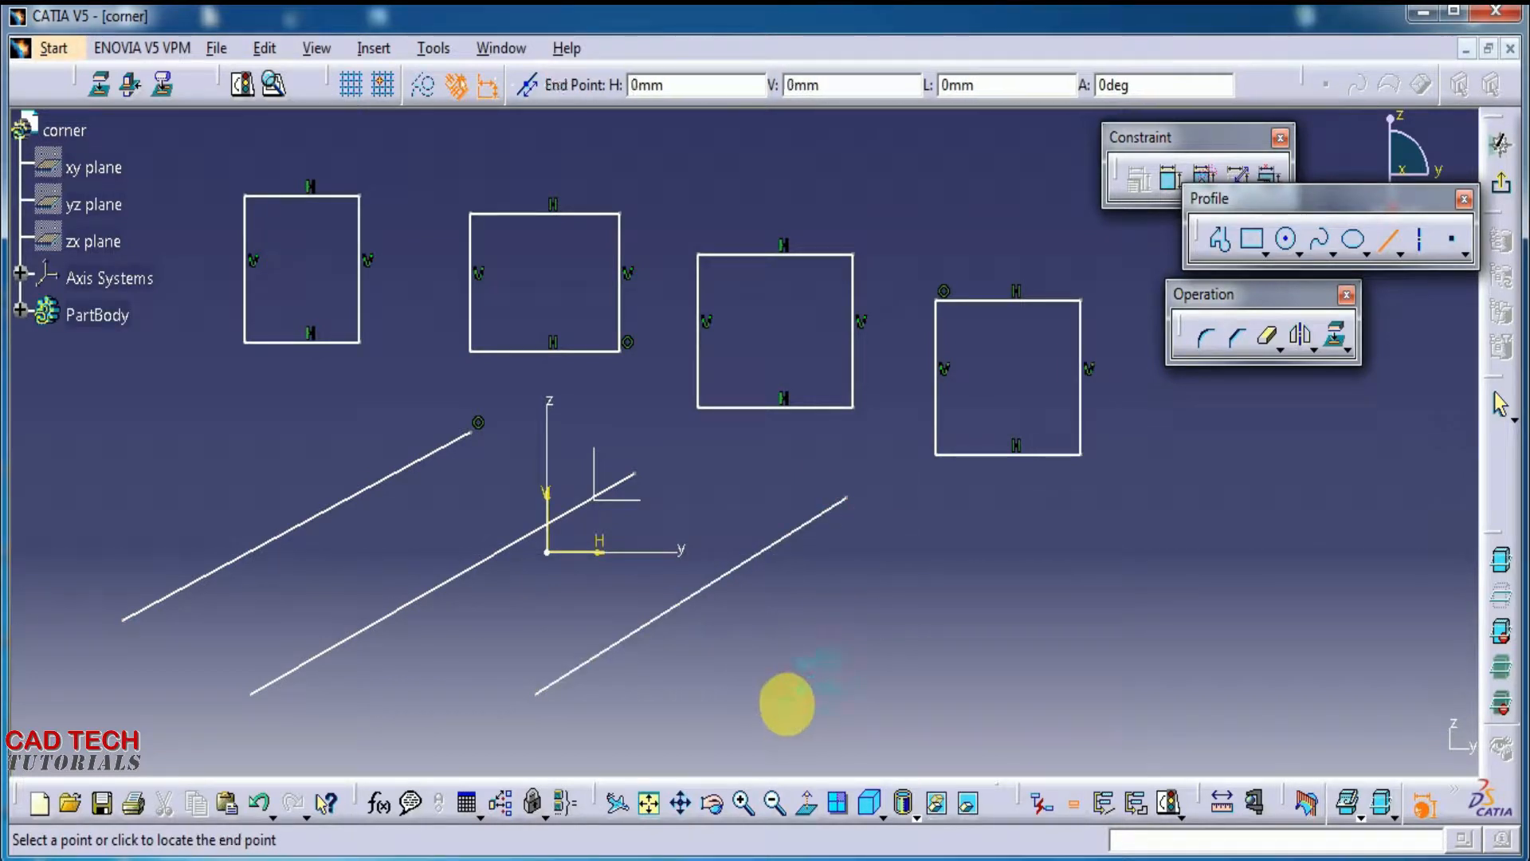
click(1072, 525)
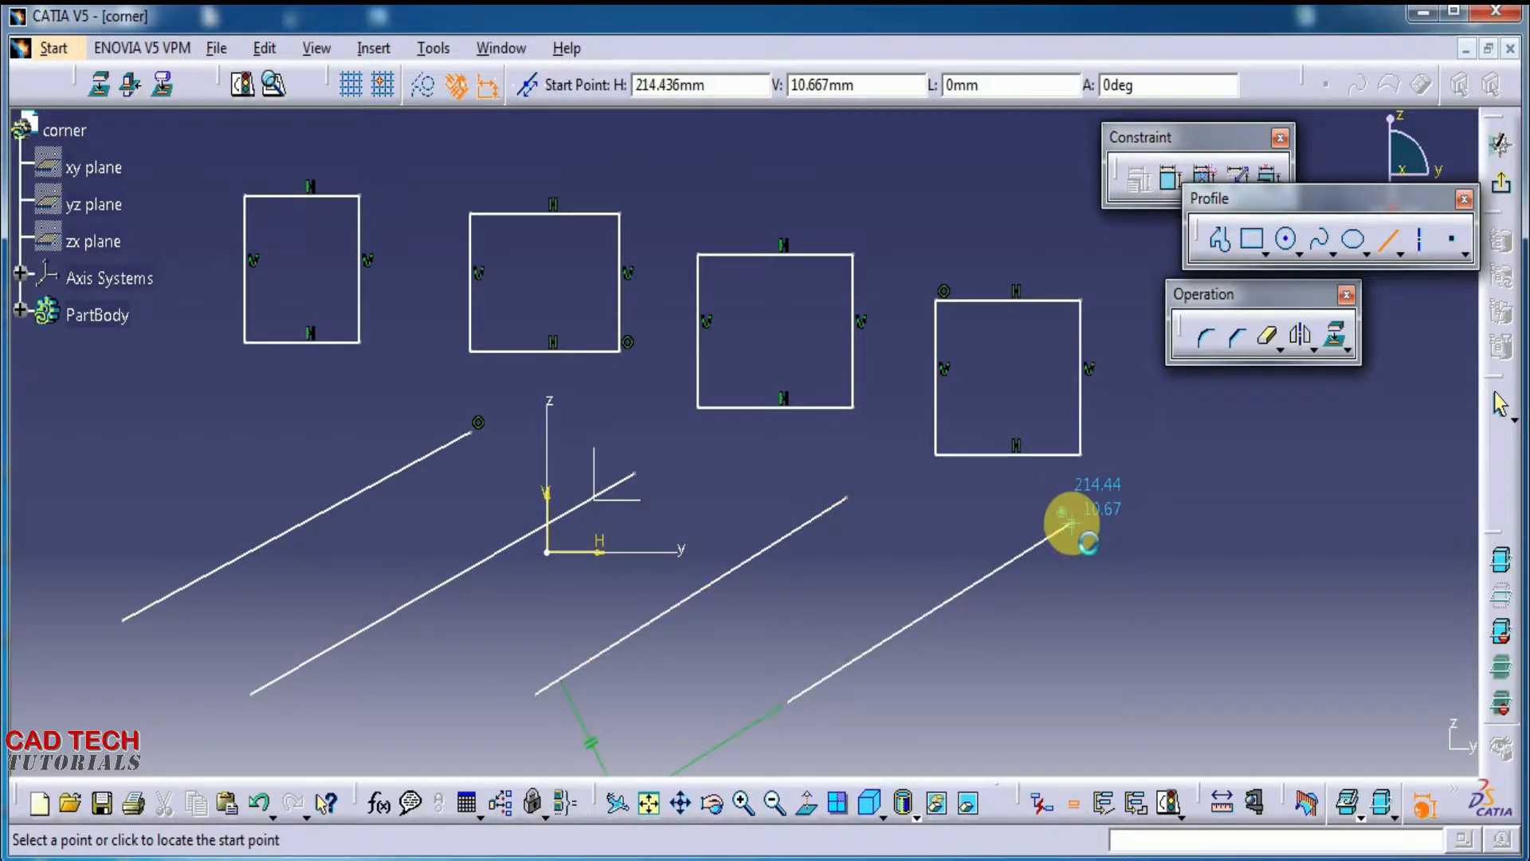
click(1032, 694)
click(1266, 490)
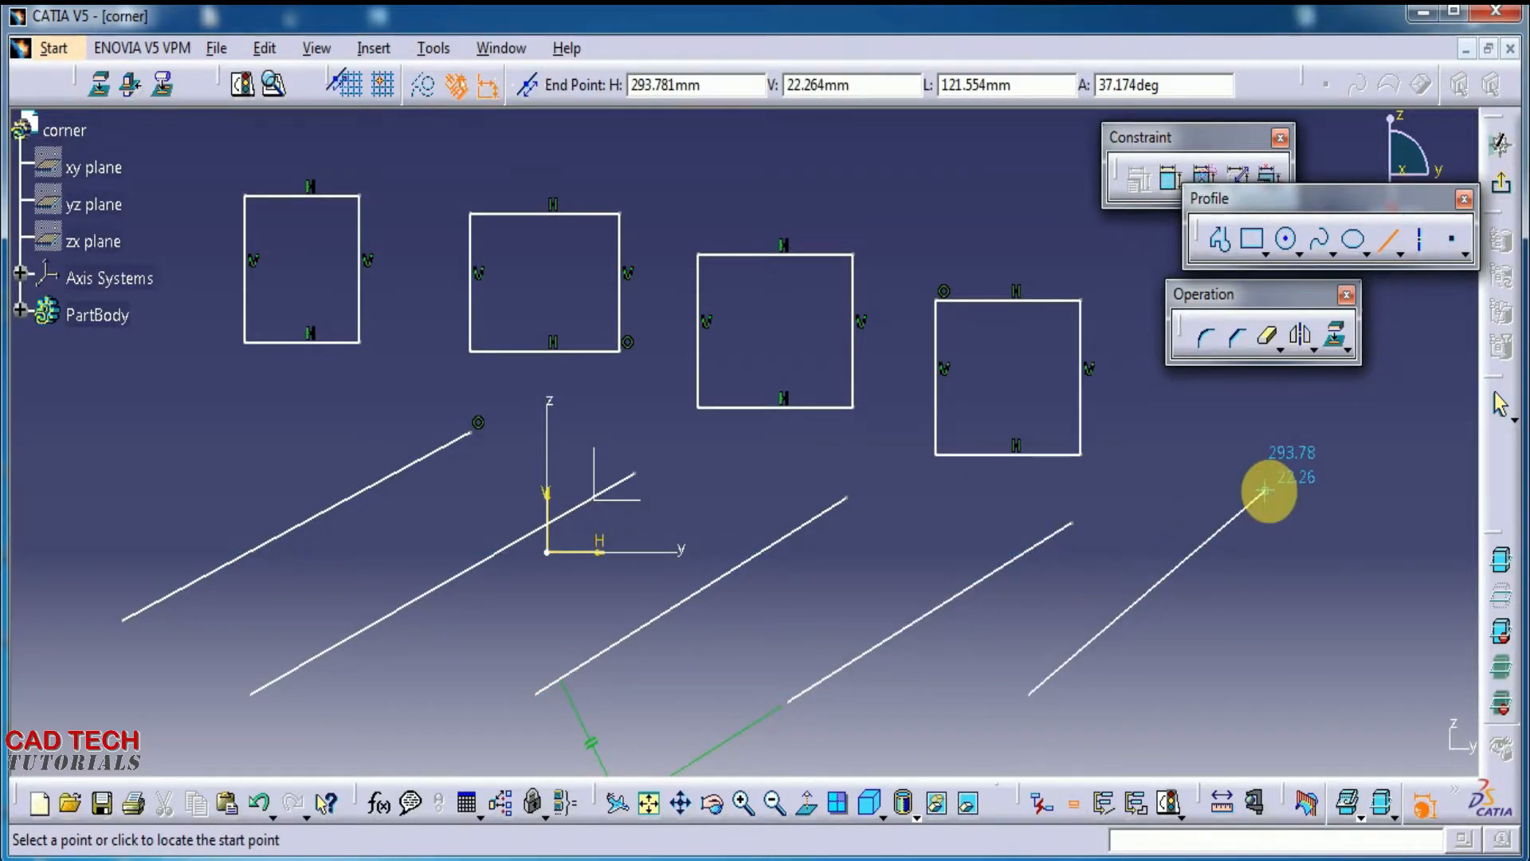
Step: Draw two long lines sloping down to the right so that both cross all five slanted lines
click(67, 514)
click(1177, 693)
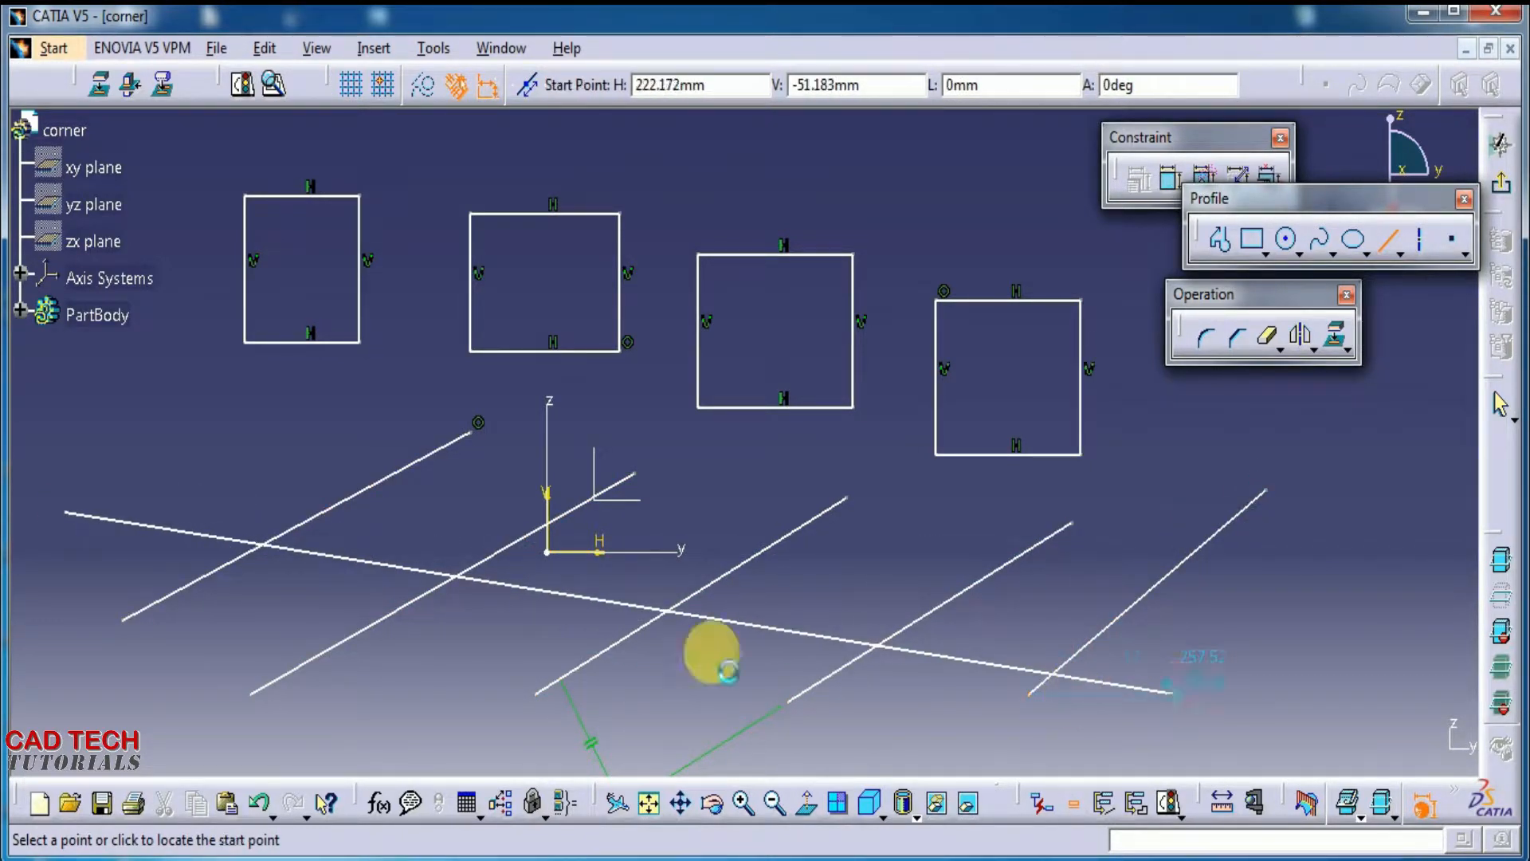
click(301, 410)
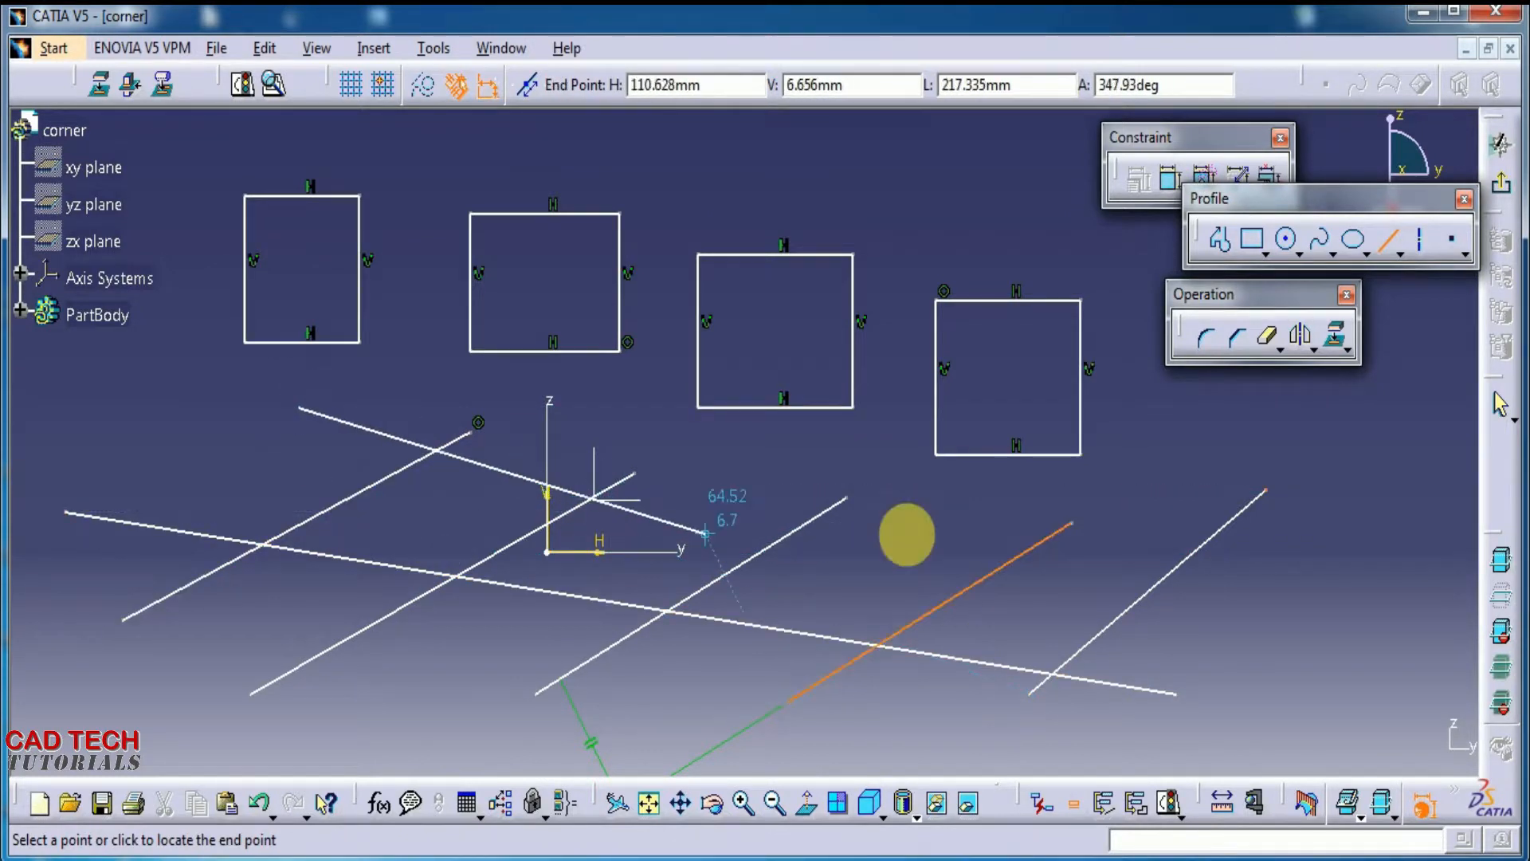
click(1202, 633)
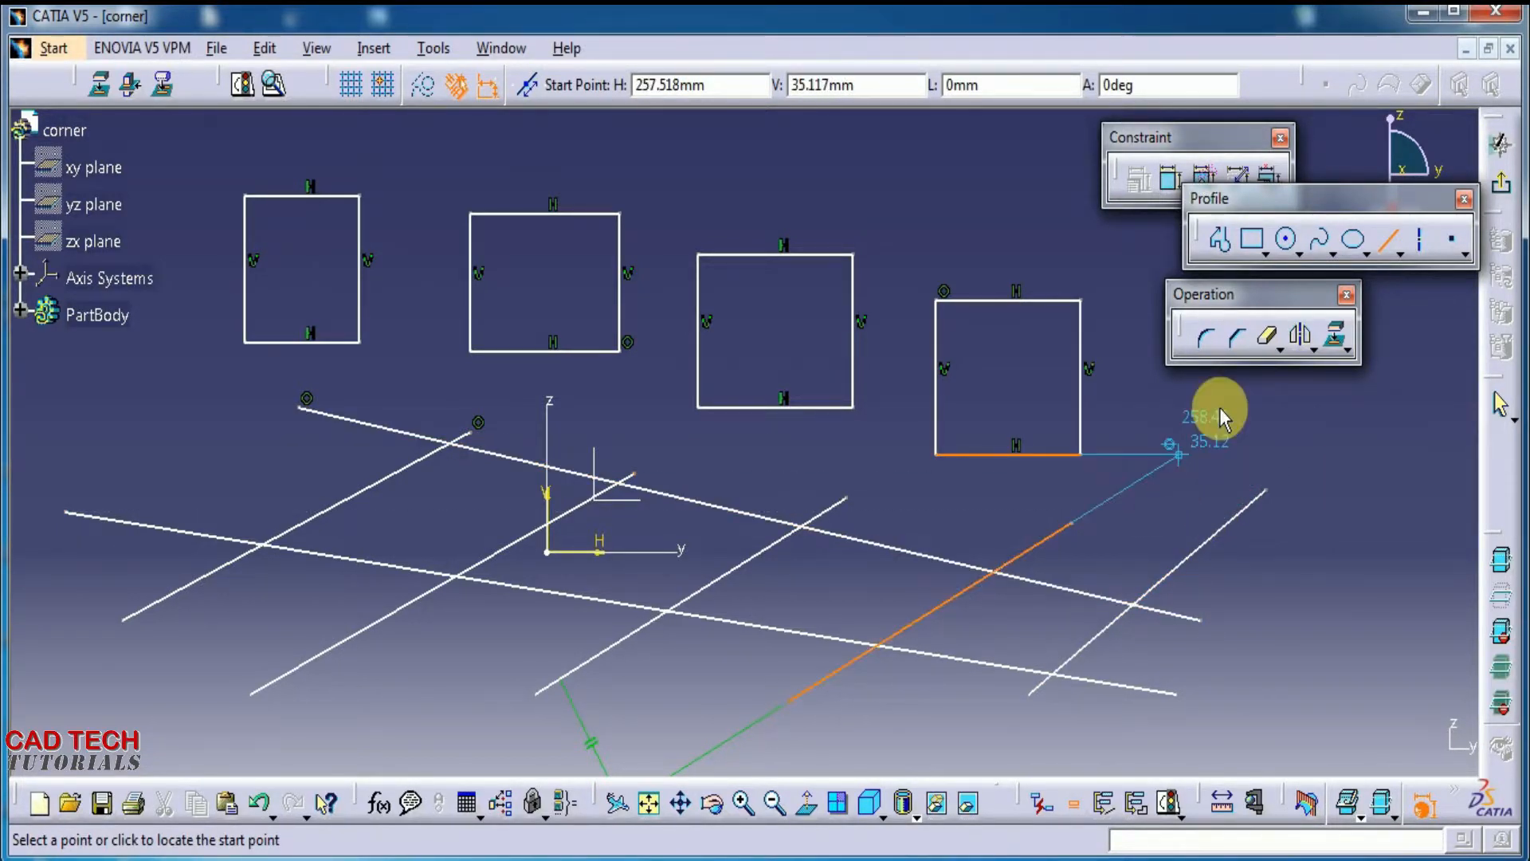
key(Escape)
Step: Round the first rectangle's upper-right corner with a radius of about 26 mm, trimming both edges
mouse_move(1257, 461)
middle_down()
mouse_move(901, 502)
mouse_move(1223, 475)
mouse_move(1282, 488)
mouse_move(1271, 462)
mouse_move(1290, 466)
middle_up()
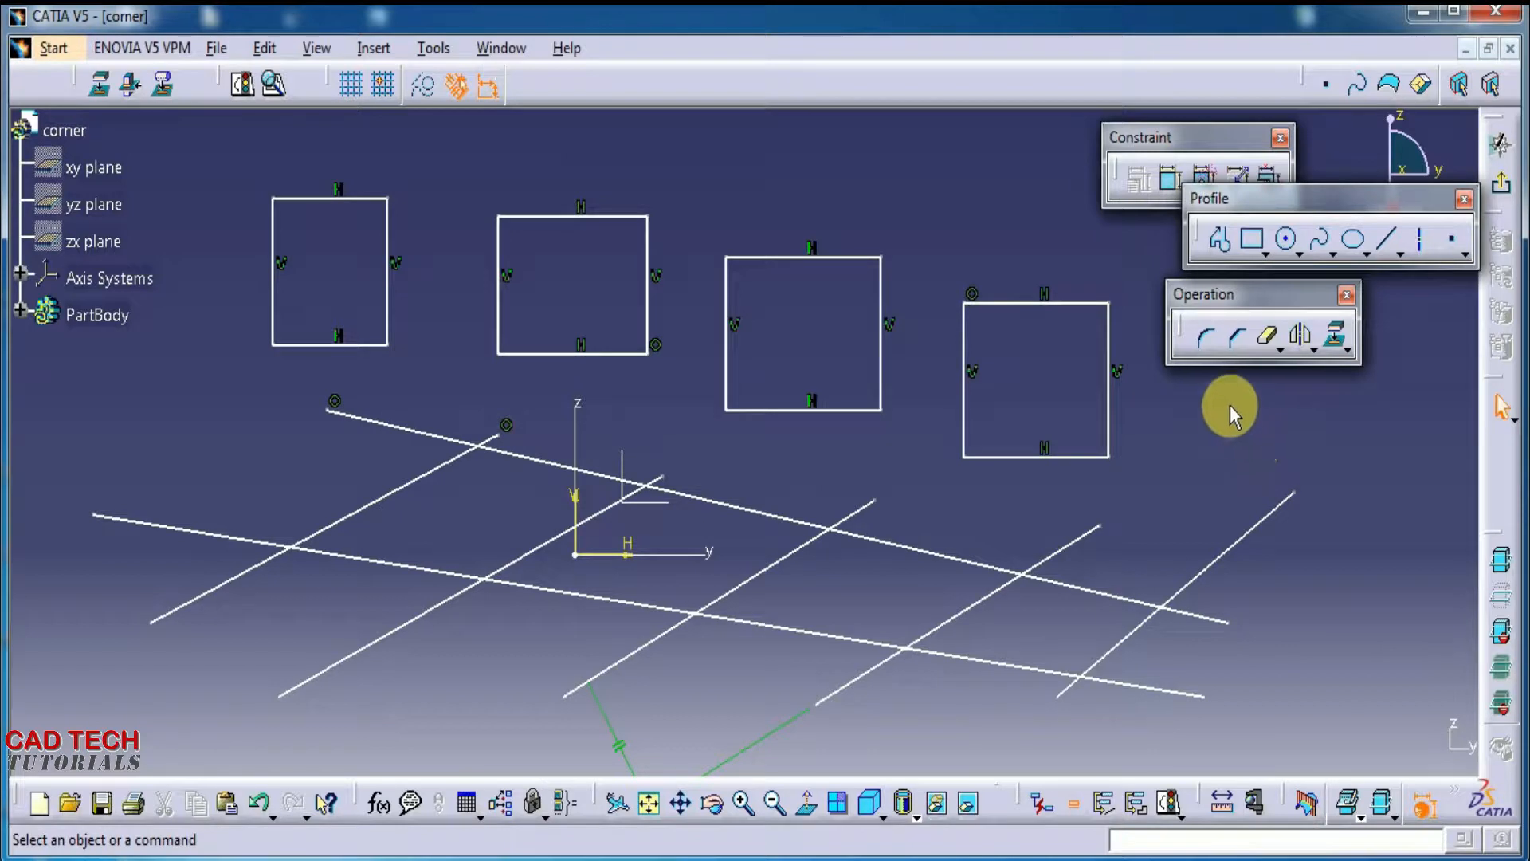
click(1209, 348)
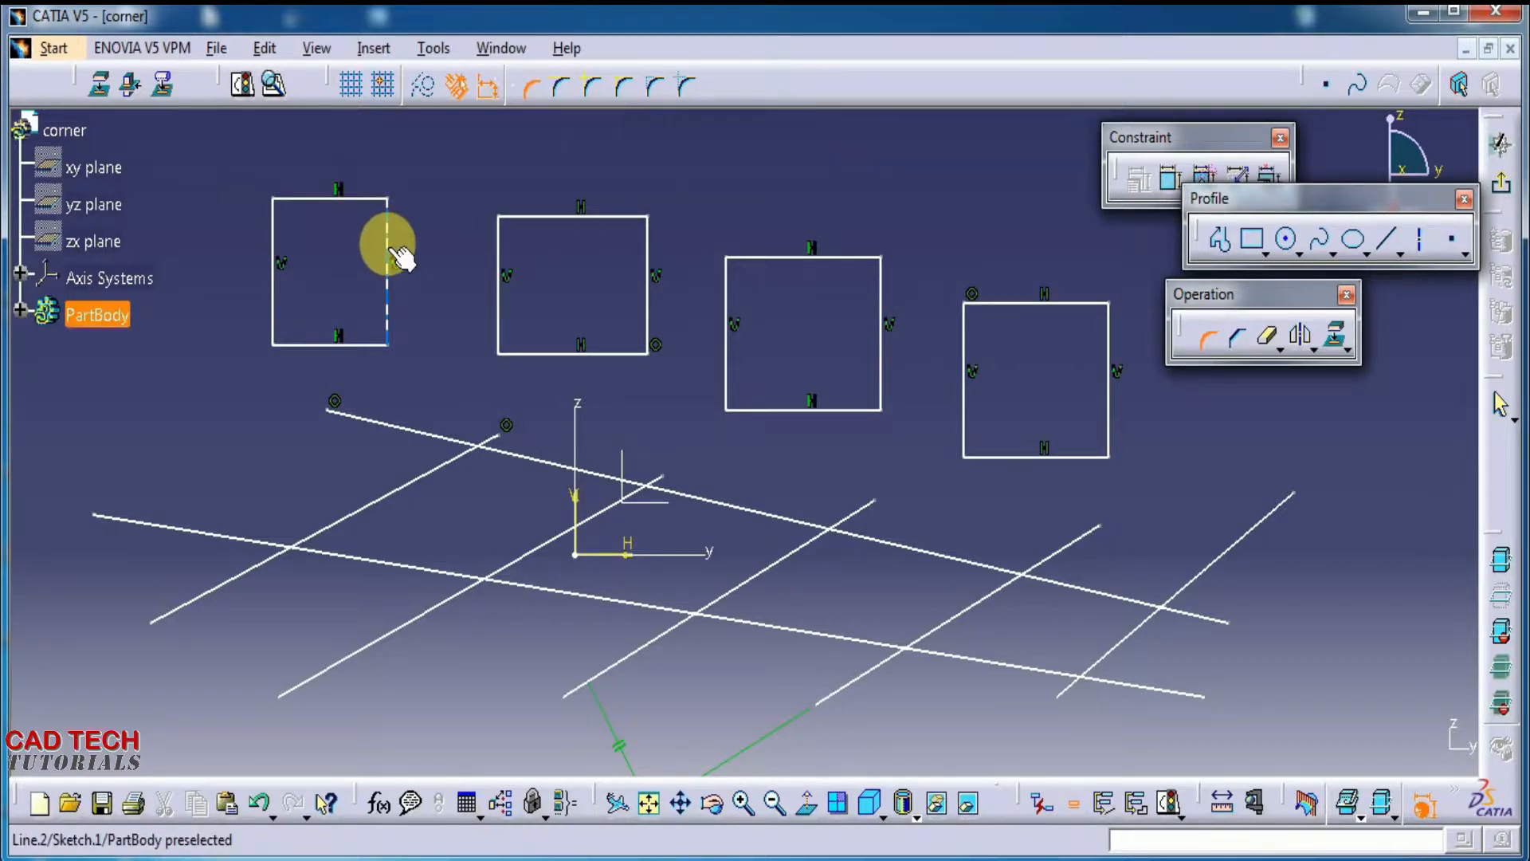
click(367, 198)
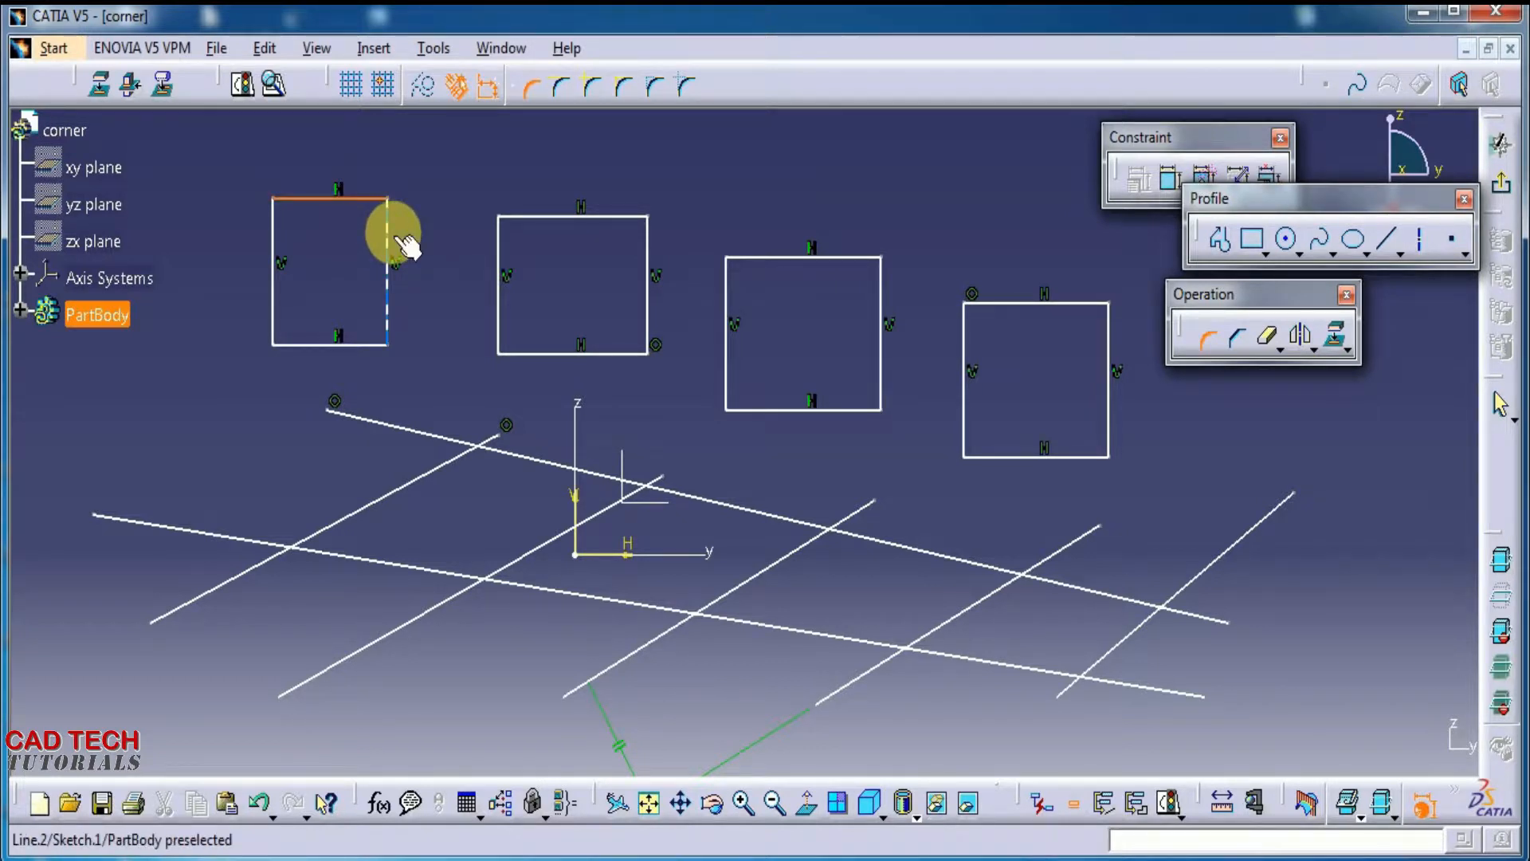
click(388, 234)
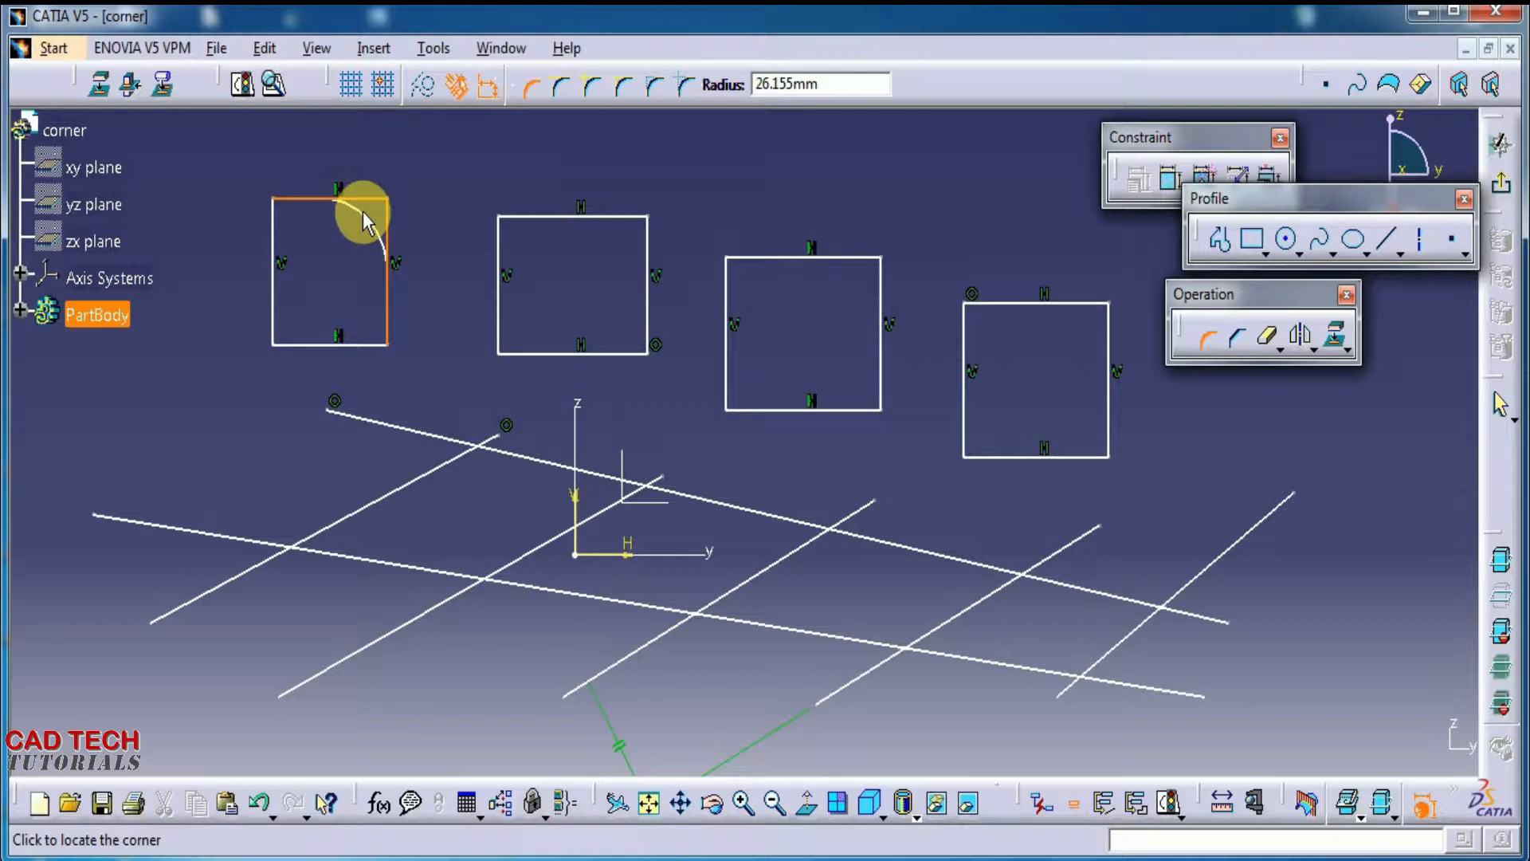
click(363, 214)
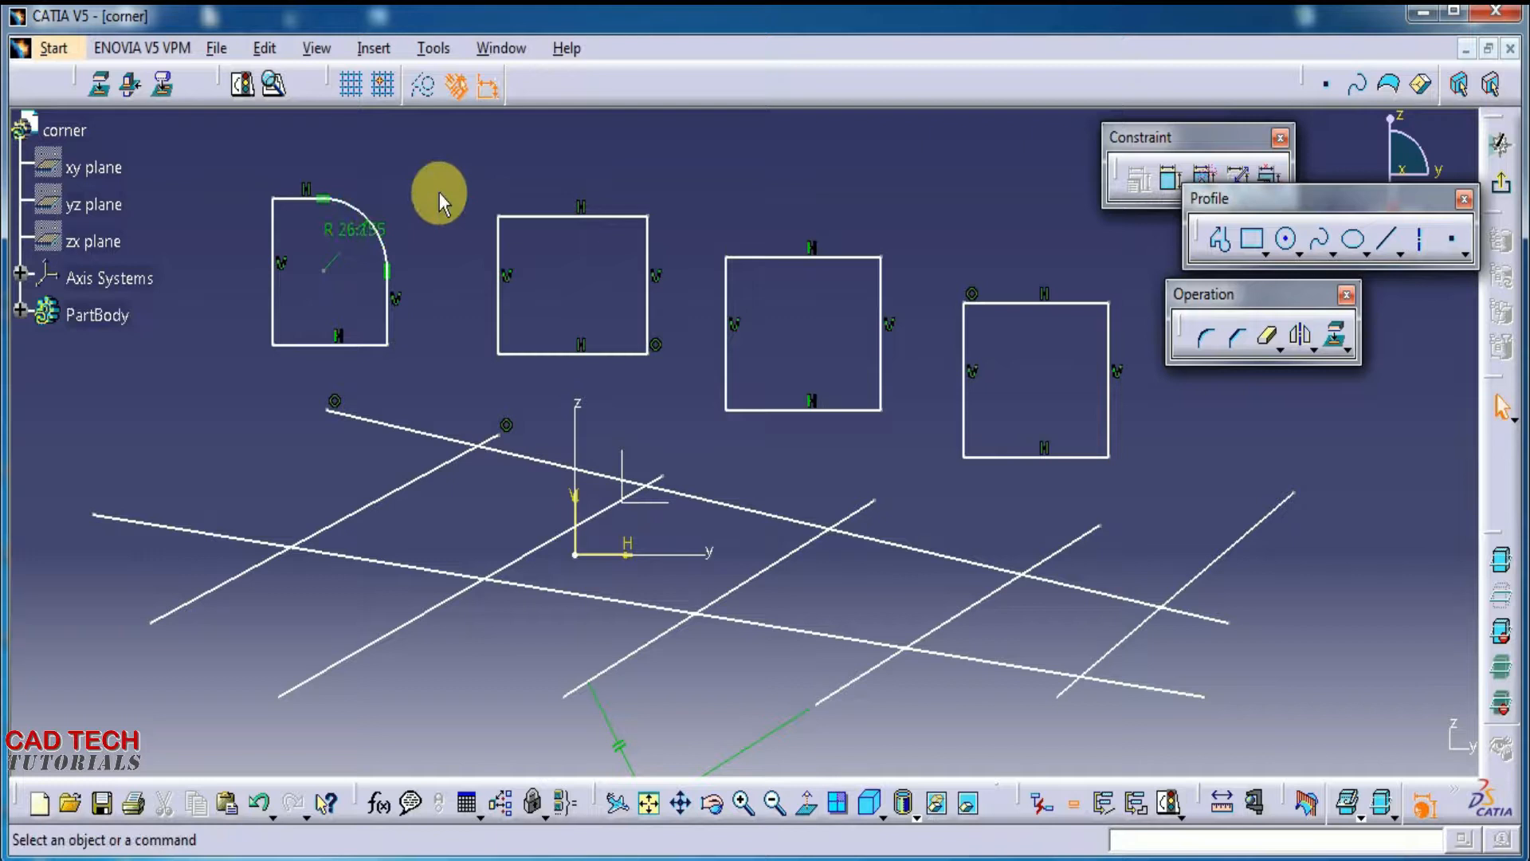
Step: Round the second rectangle's upper-left corner with a radius of about 33 mm, trimming only the top edge, selected first
click(1216, 344)
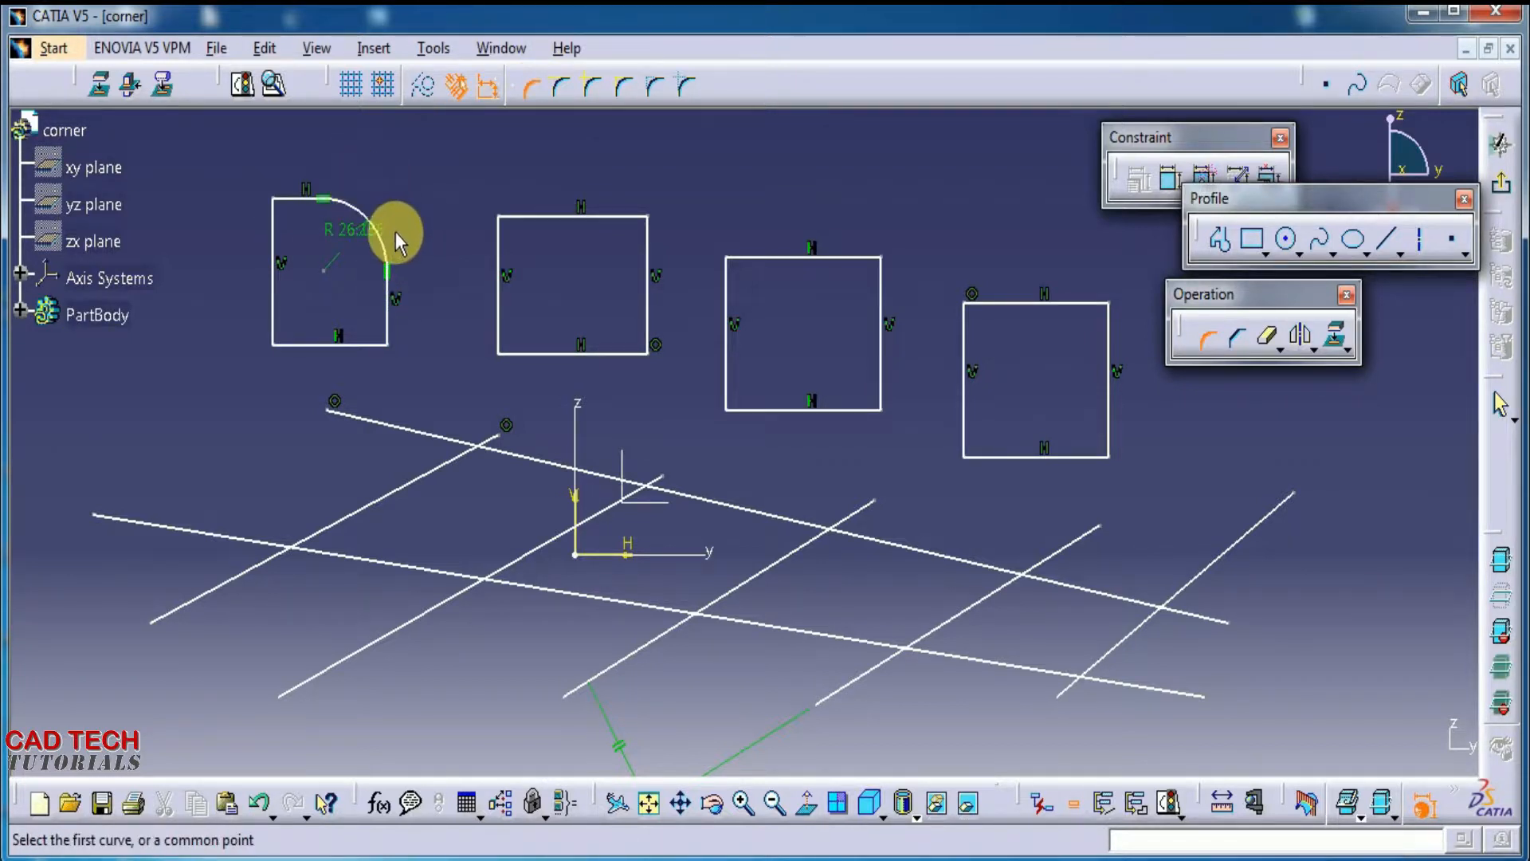
click(560, 86)
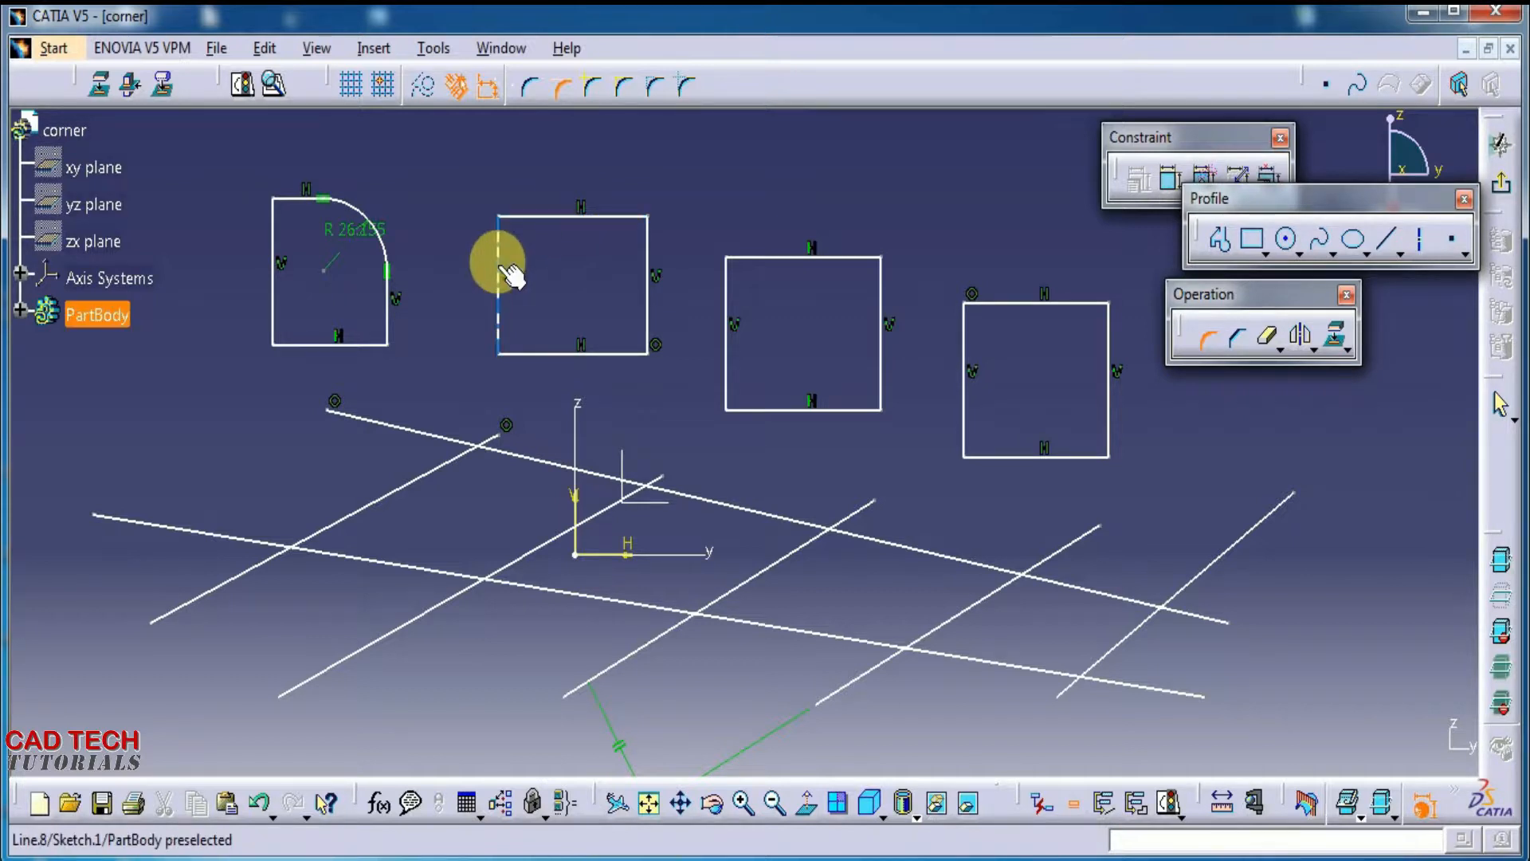
click(539, 216)
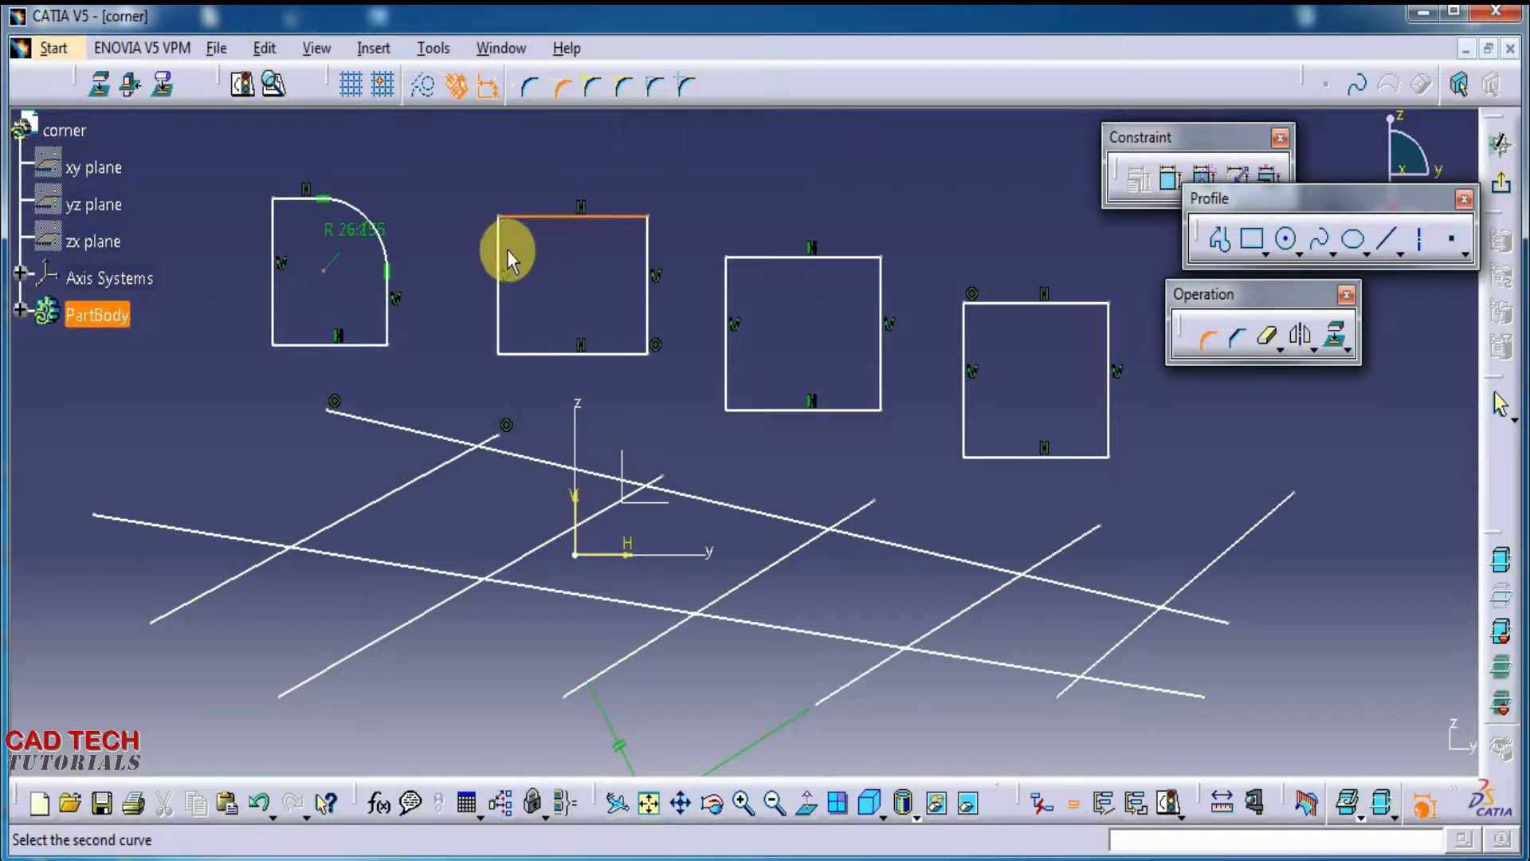
click(504, 271)
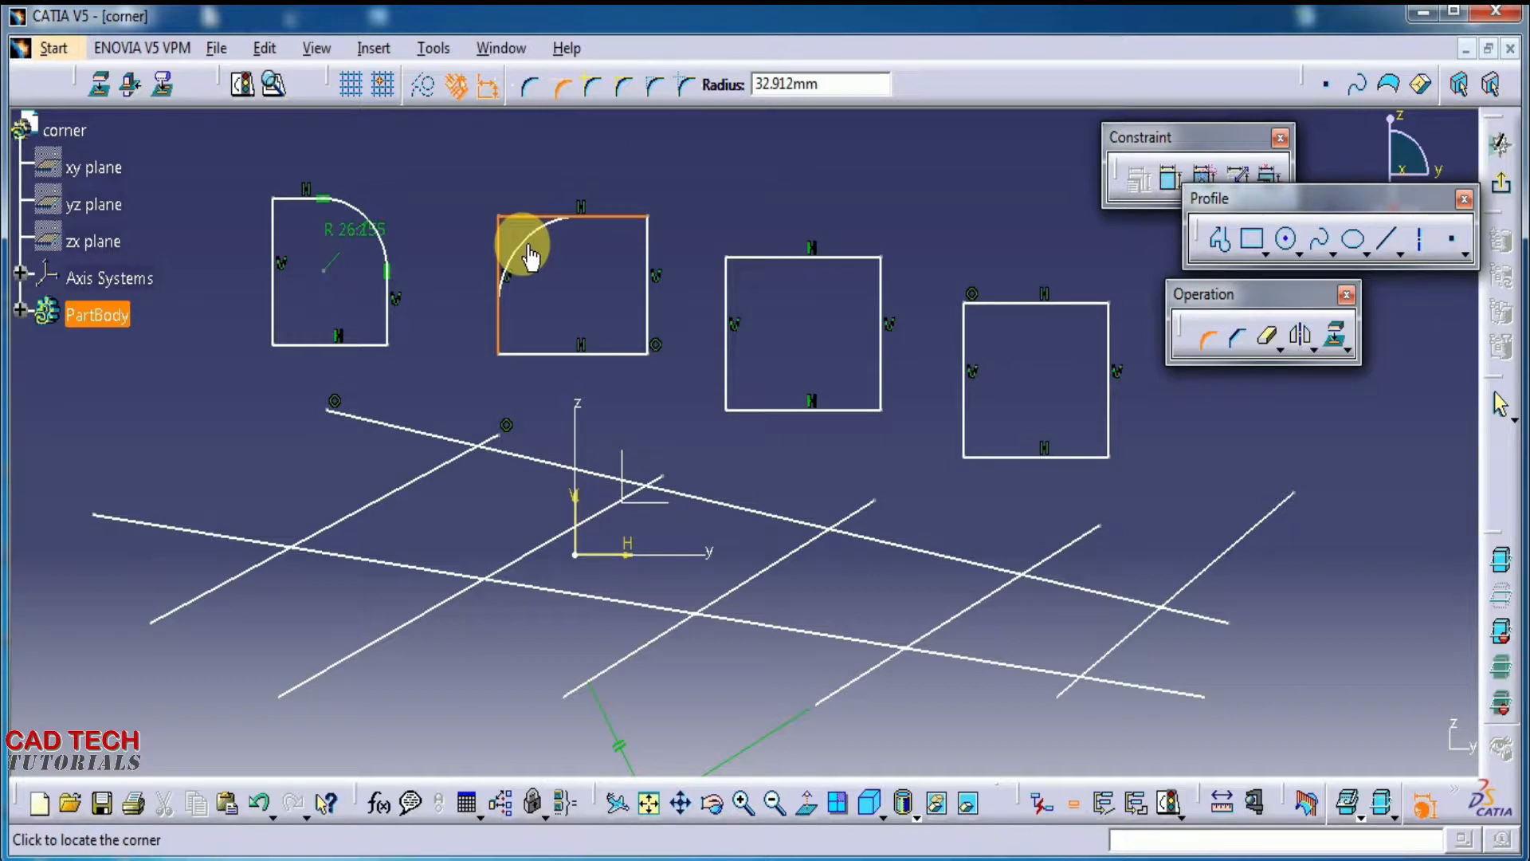
click(530, 257)
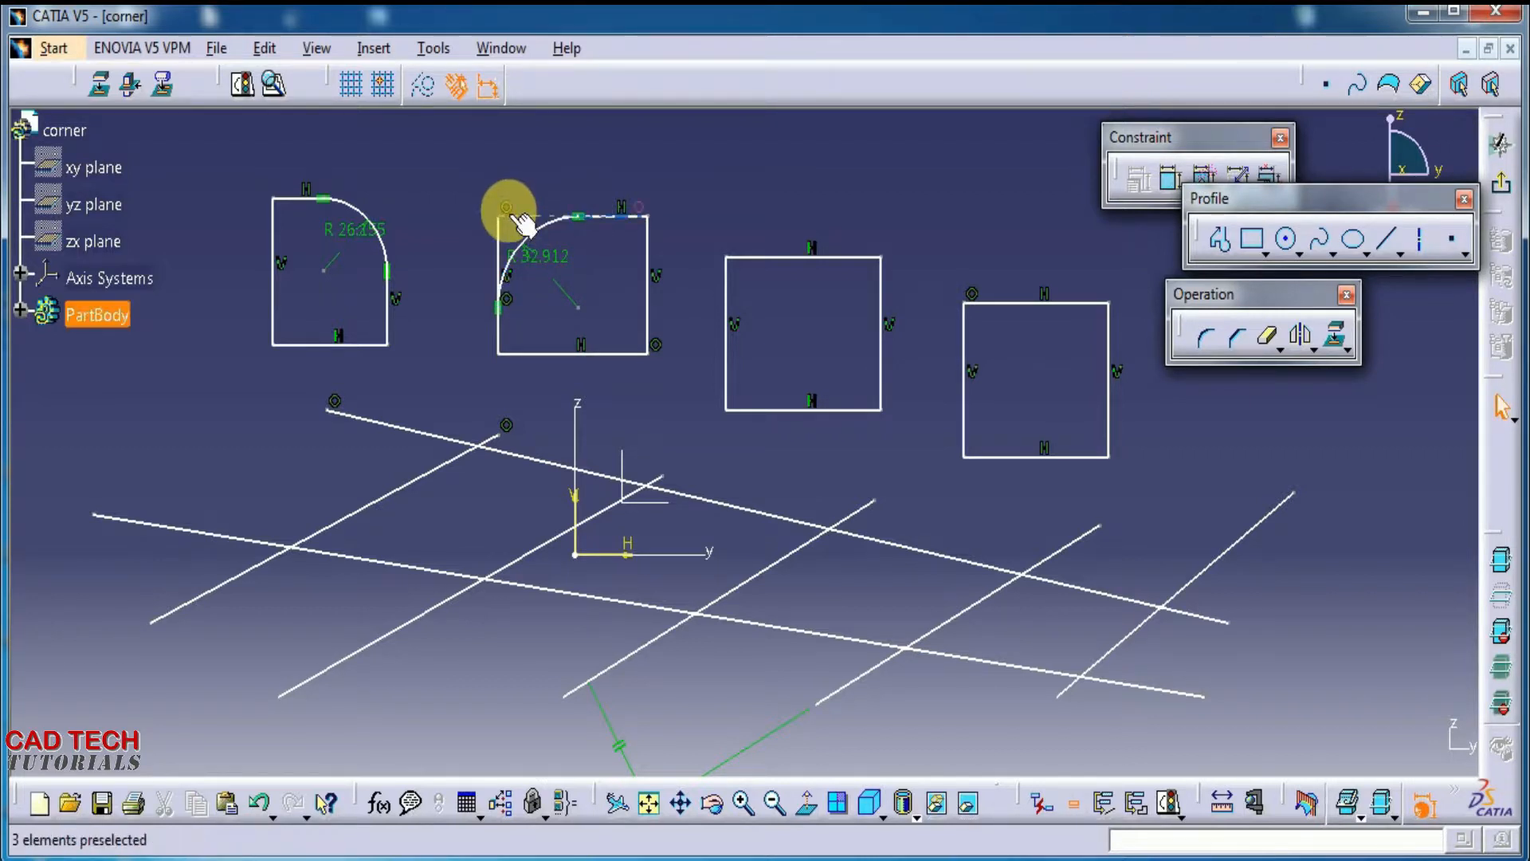
click(550, 256)
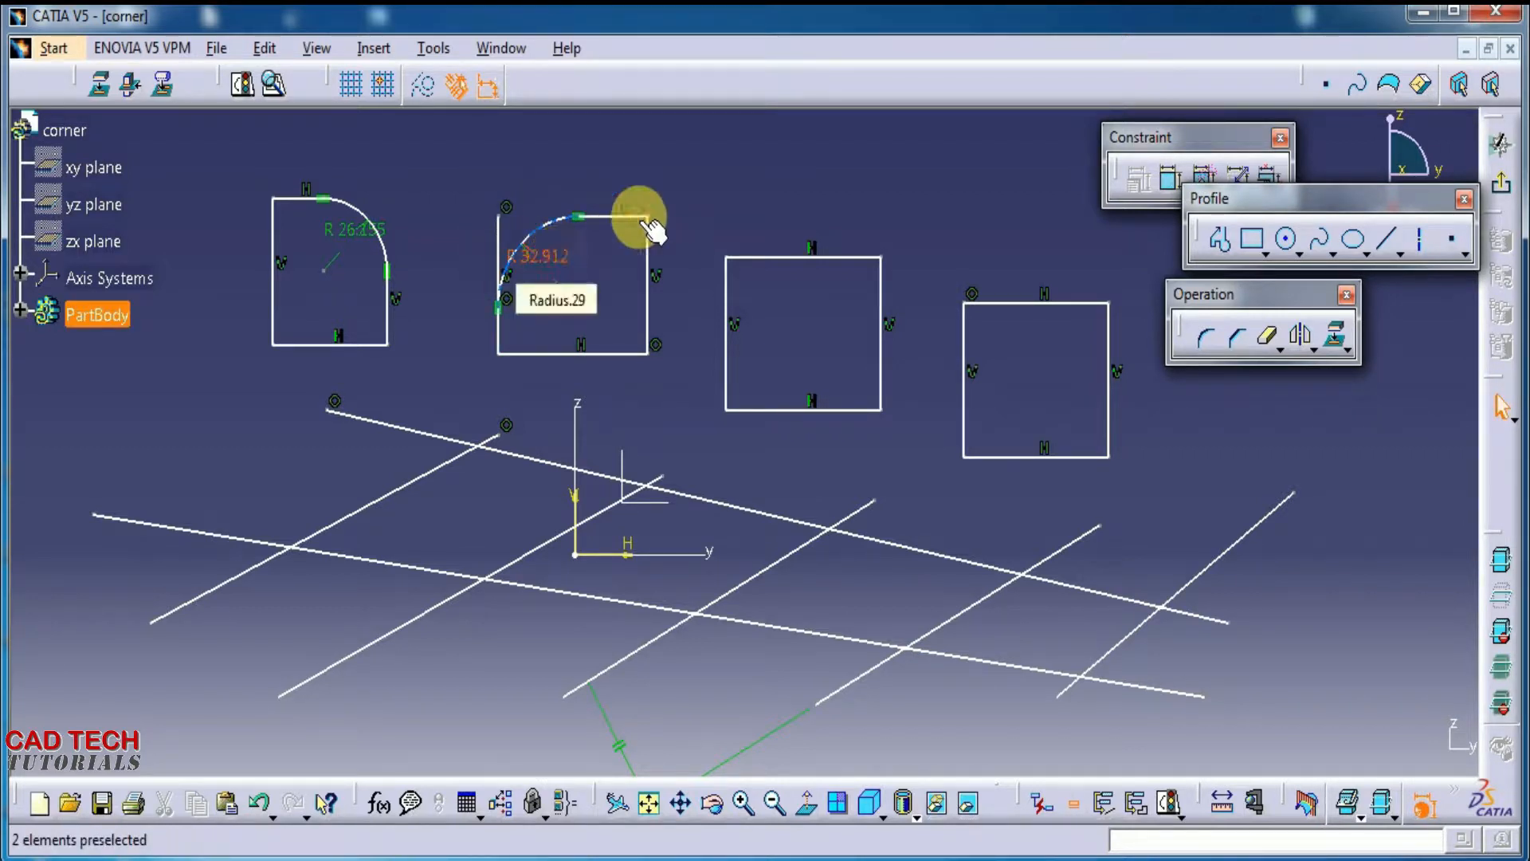
Step: Round the third rectangle's upper-left corner with a radius of about 37 mm, using the No Trim option
click(1206, 339)
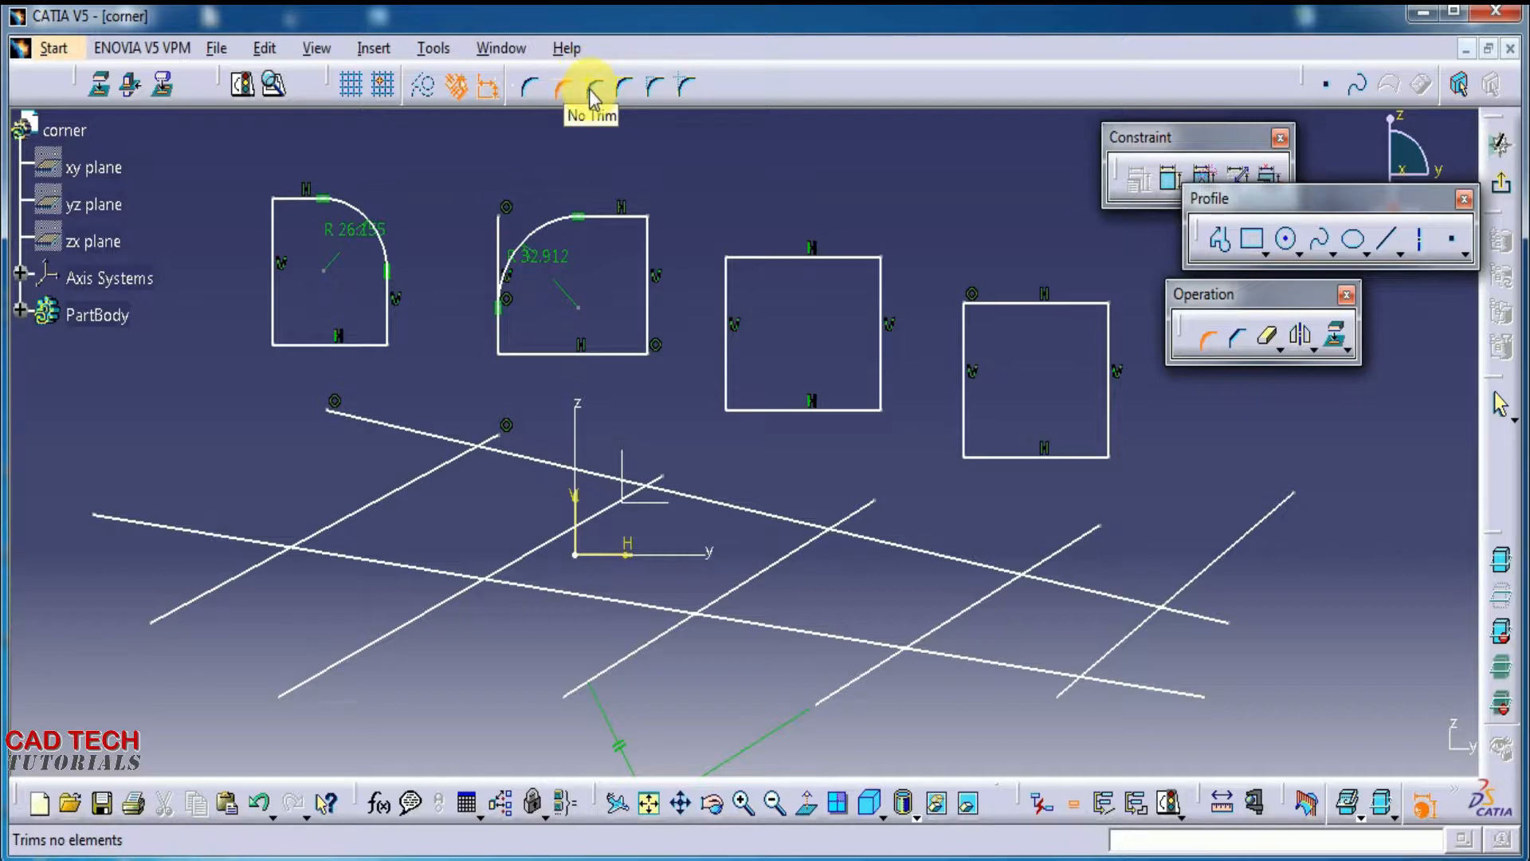
click(592, 95)
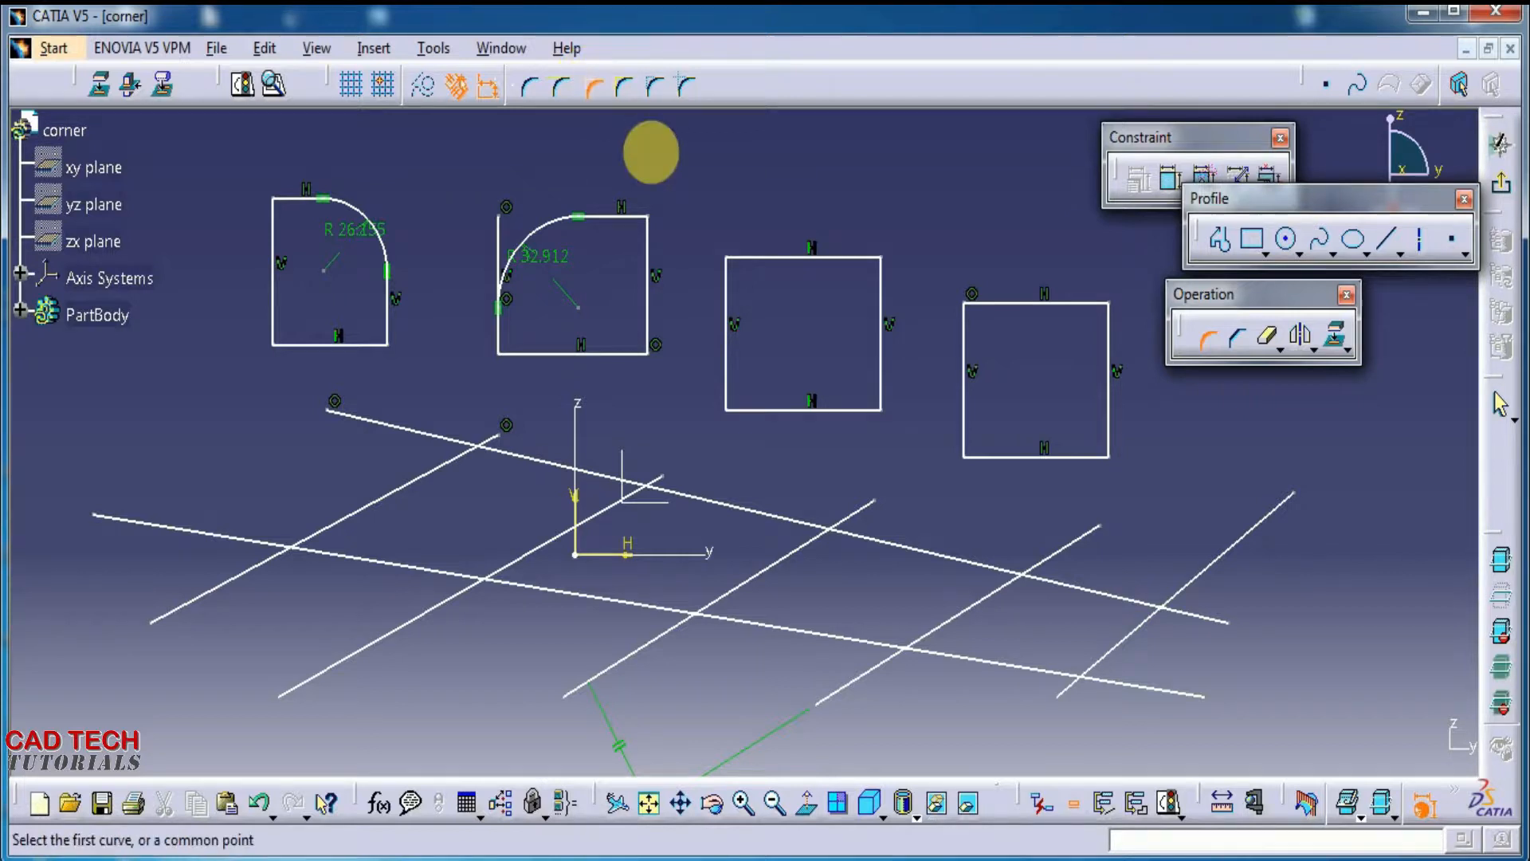
click(757, 258)
click(725, 299)
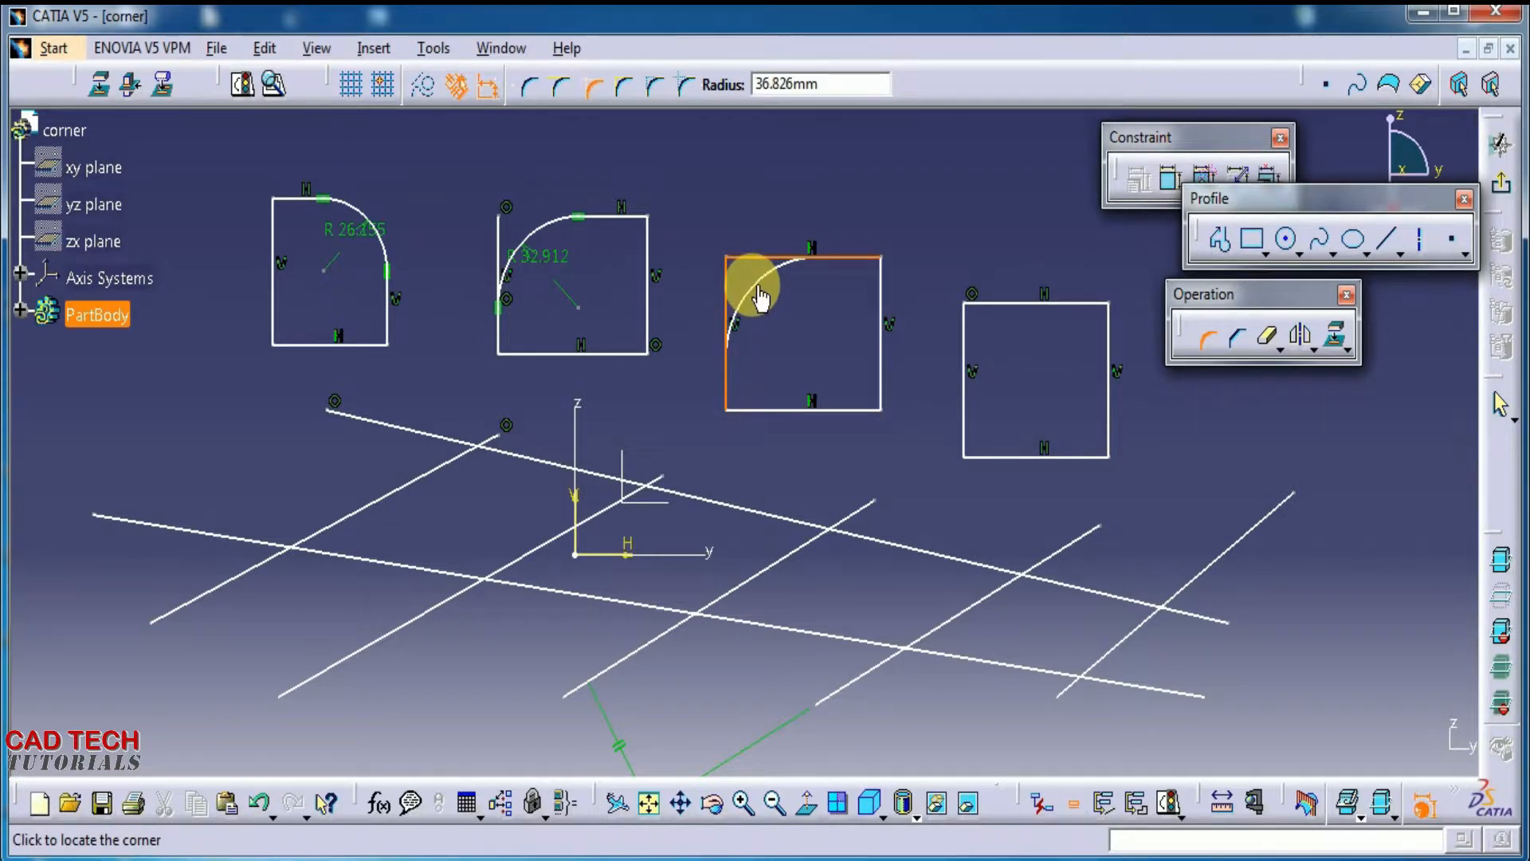
click(759, 295)
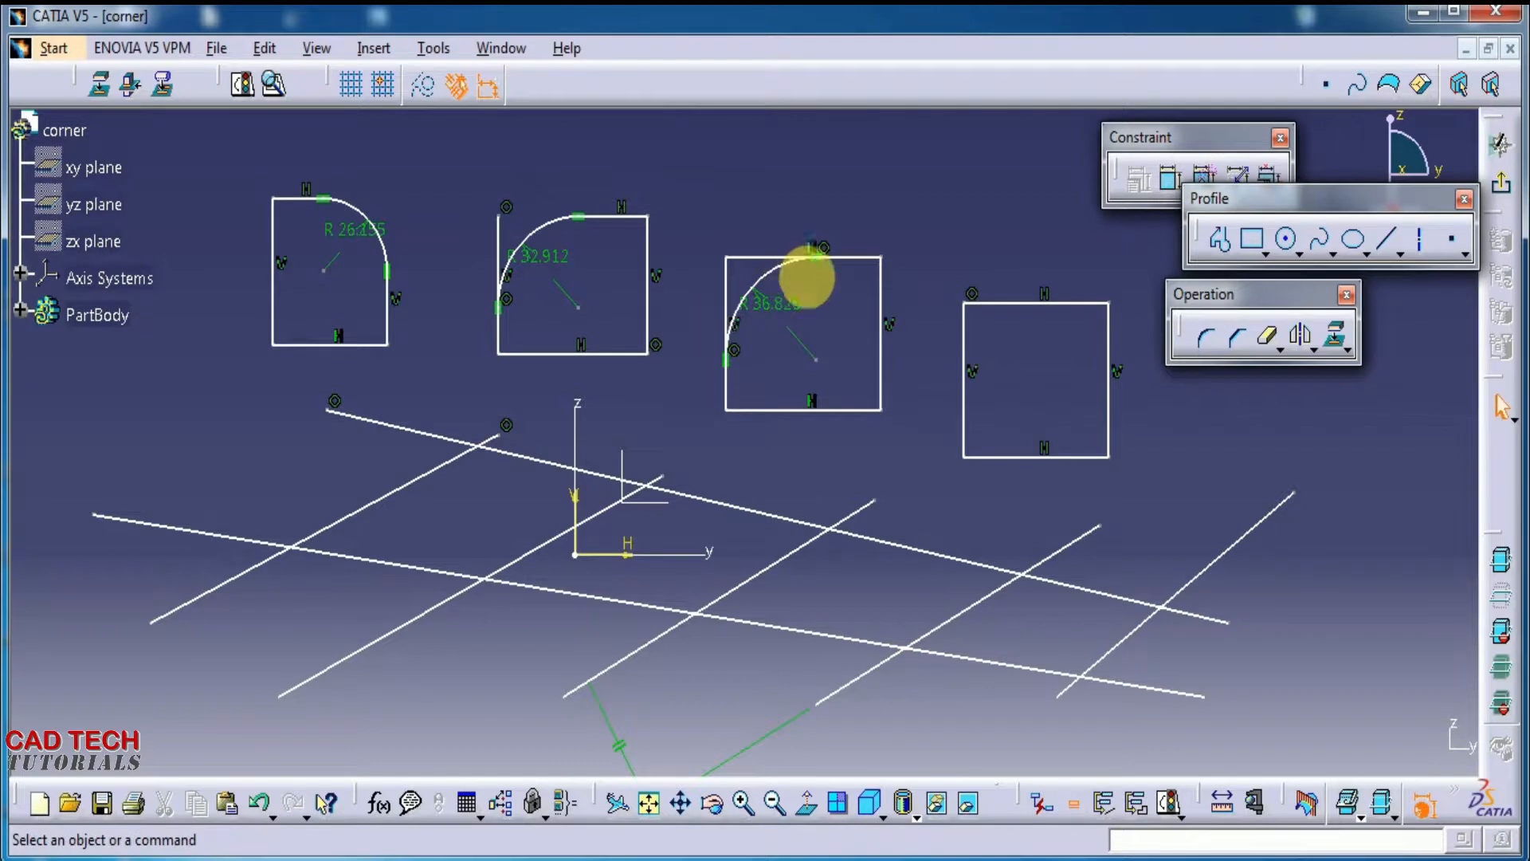
Step: Round the fourth rectangle's upper-left corner with a radius of about 32 mm, using the Standard Lines Trim option
click(1217, 341)
click(1212, 341)
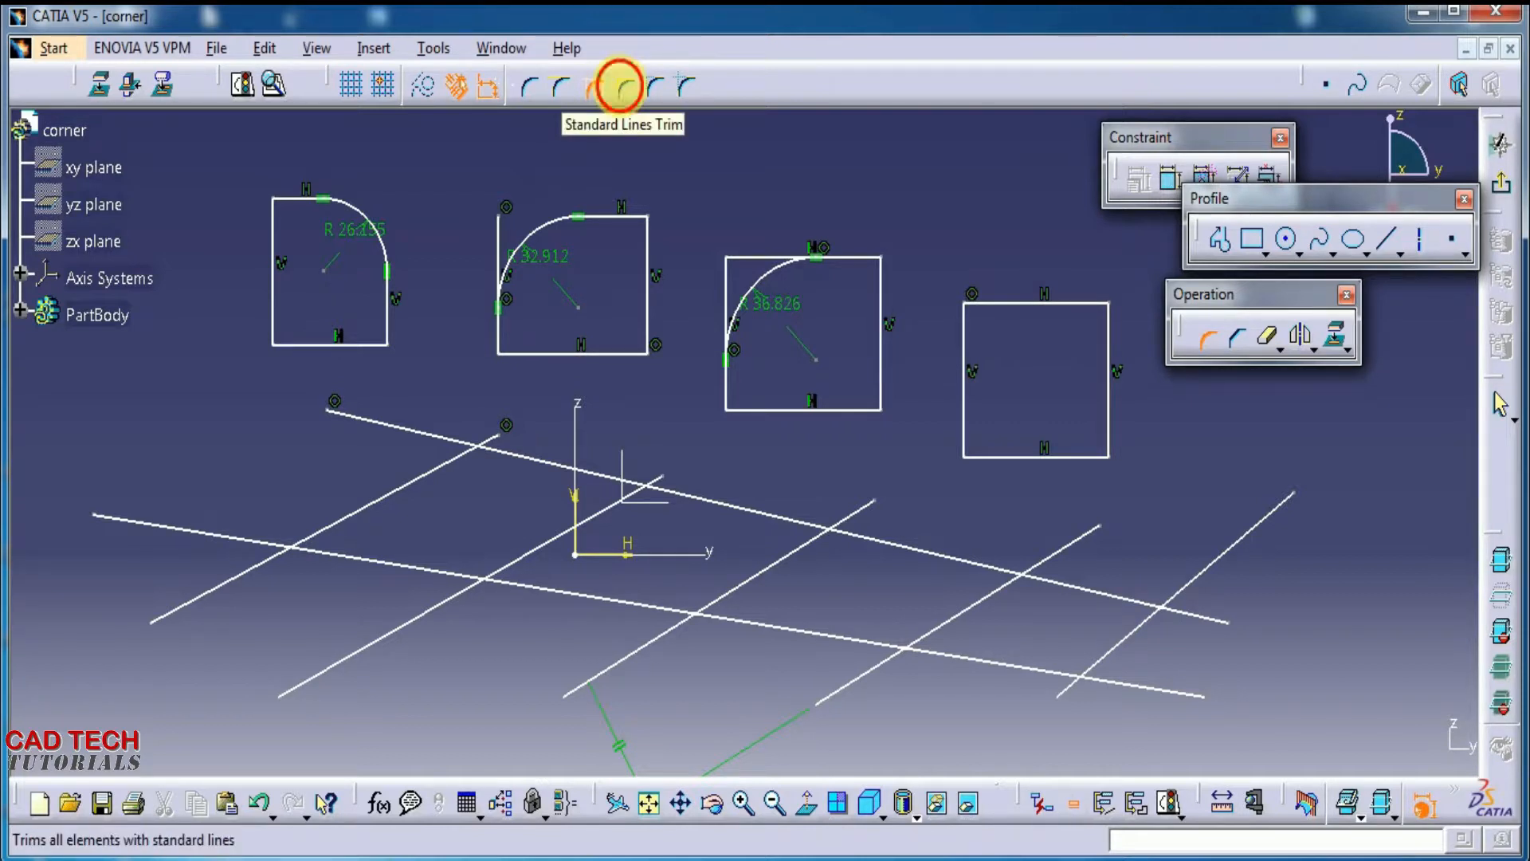
click(622, 86)
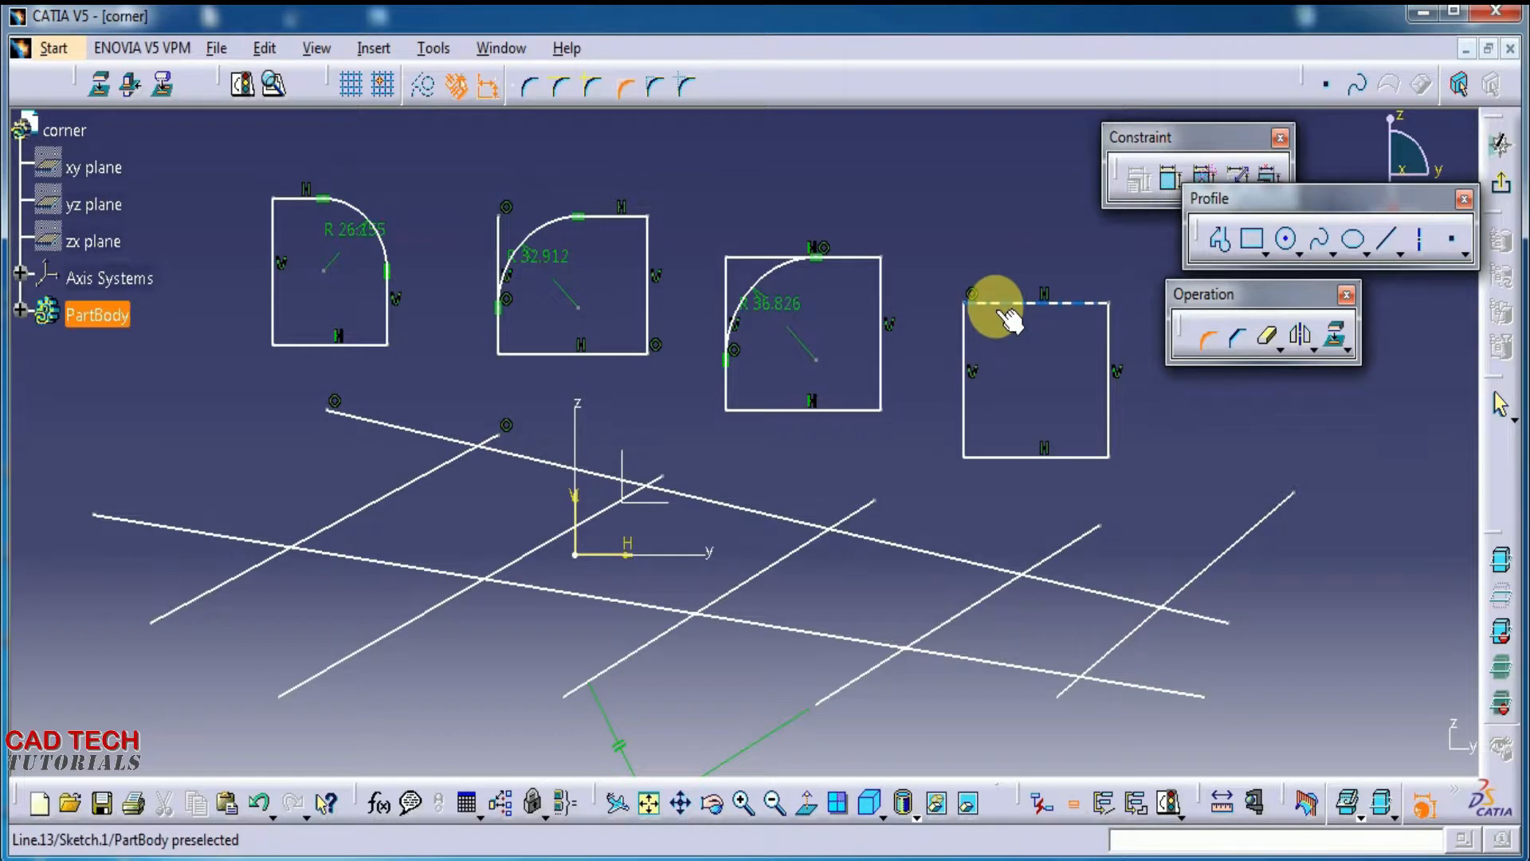
click(1003, 307)
click(968, 347)
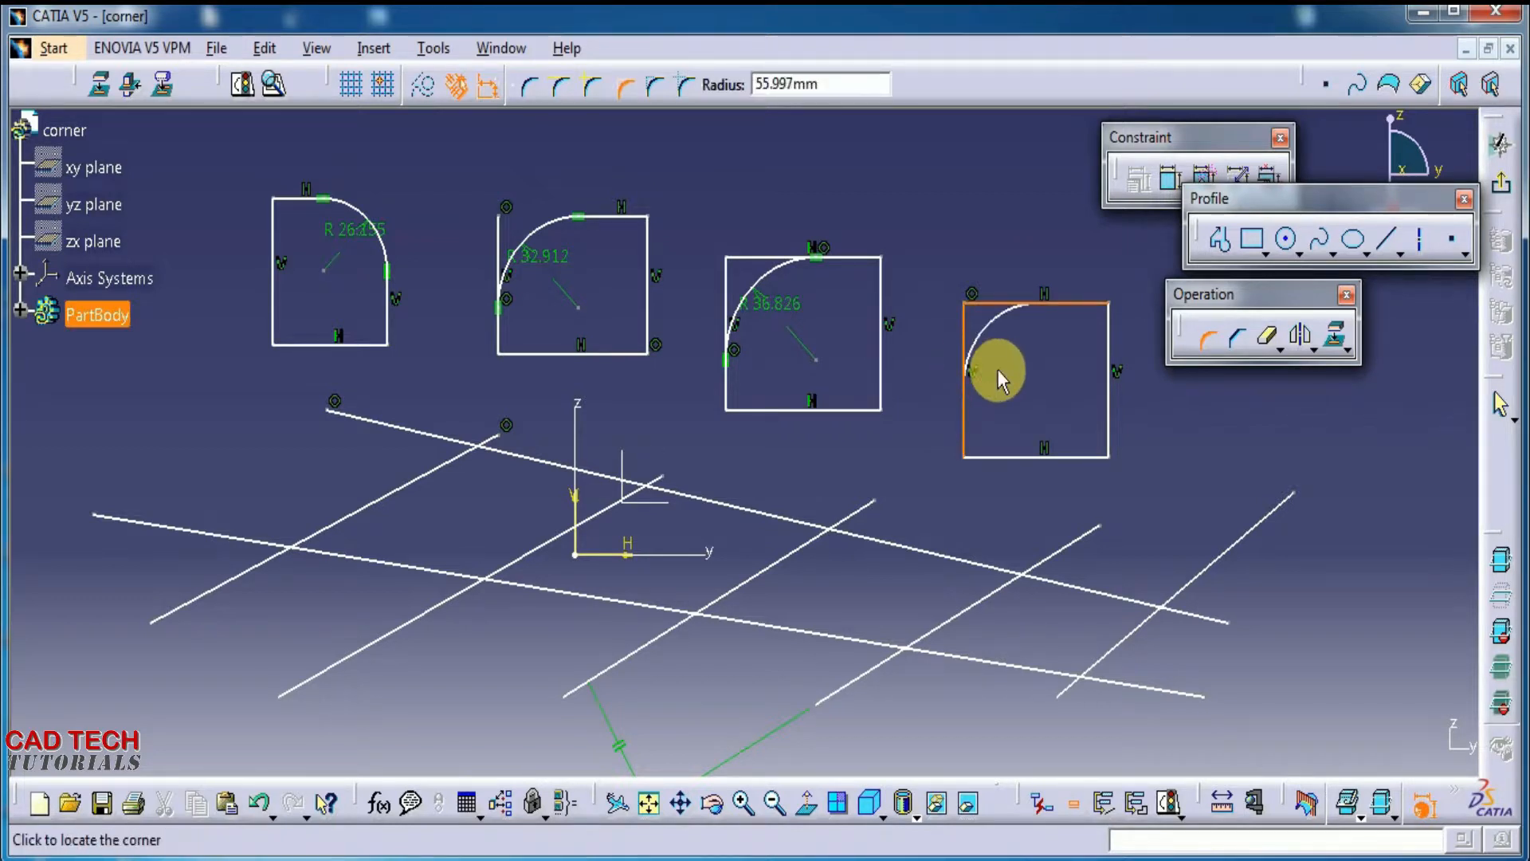
click(989, 334)
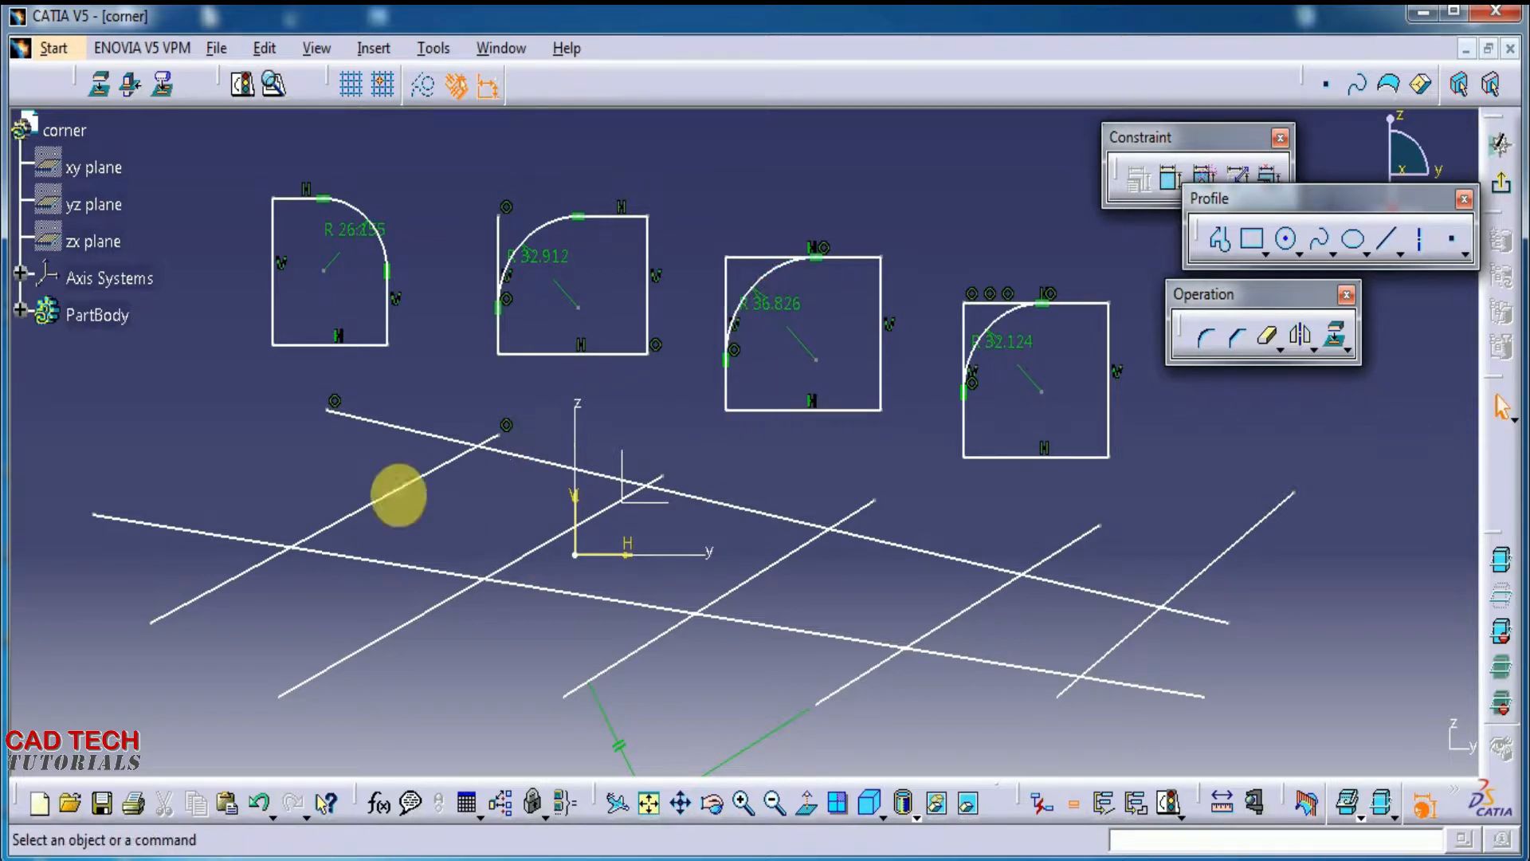
Step: Add a No Trim corner of about 15 mm radius between the lower long line and the first slanted line, left of their crossing
click(1206, 339)
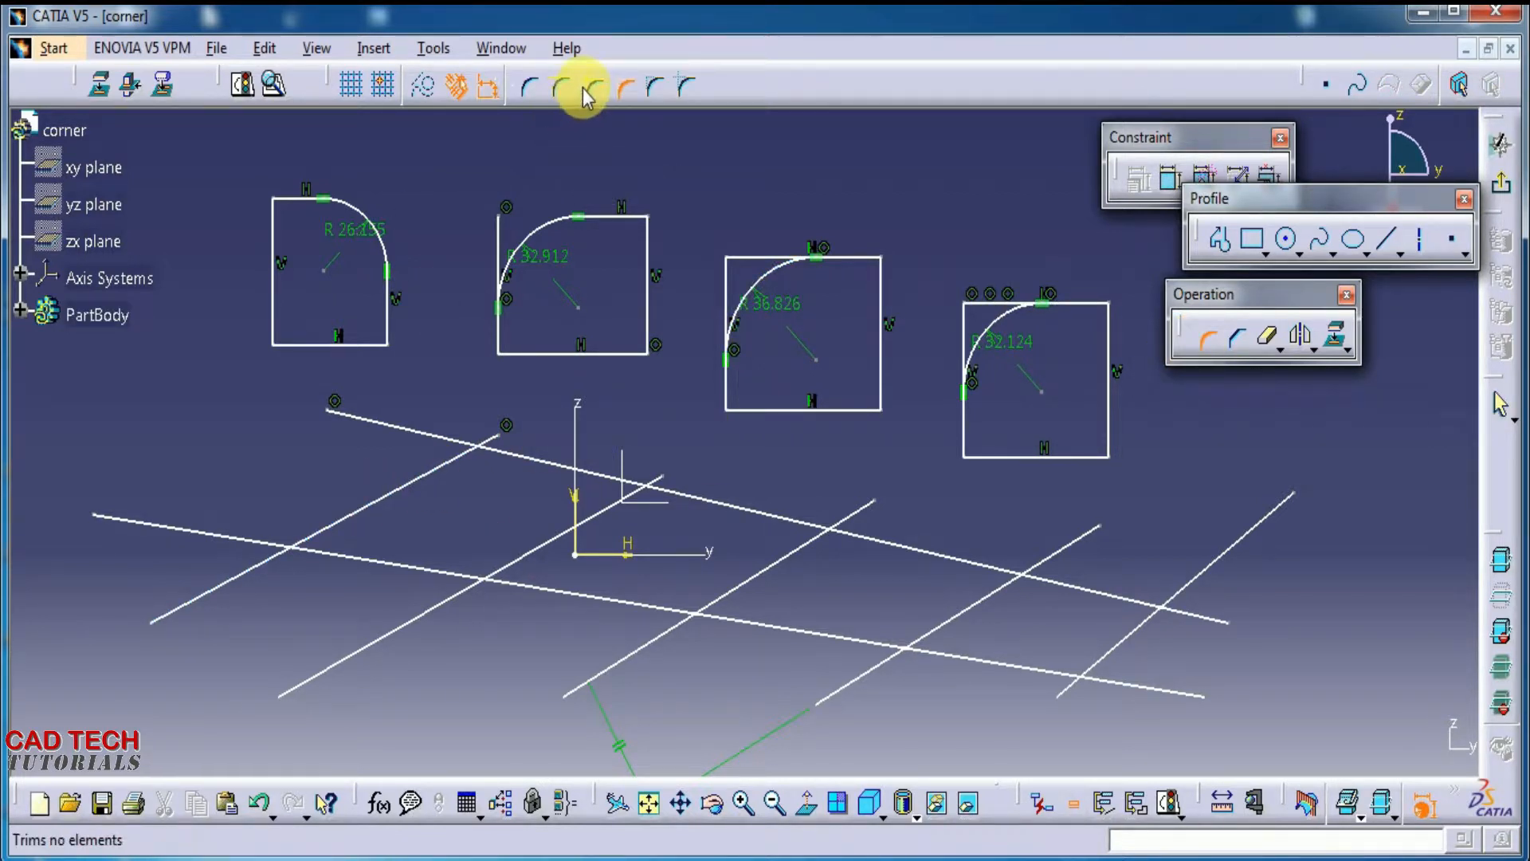
click(590, 94)
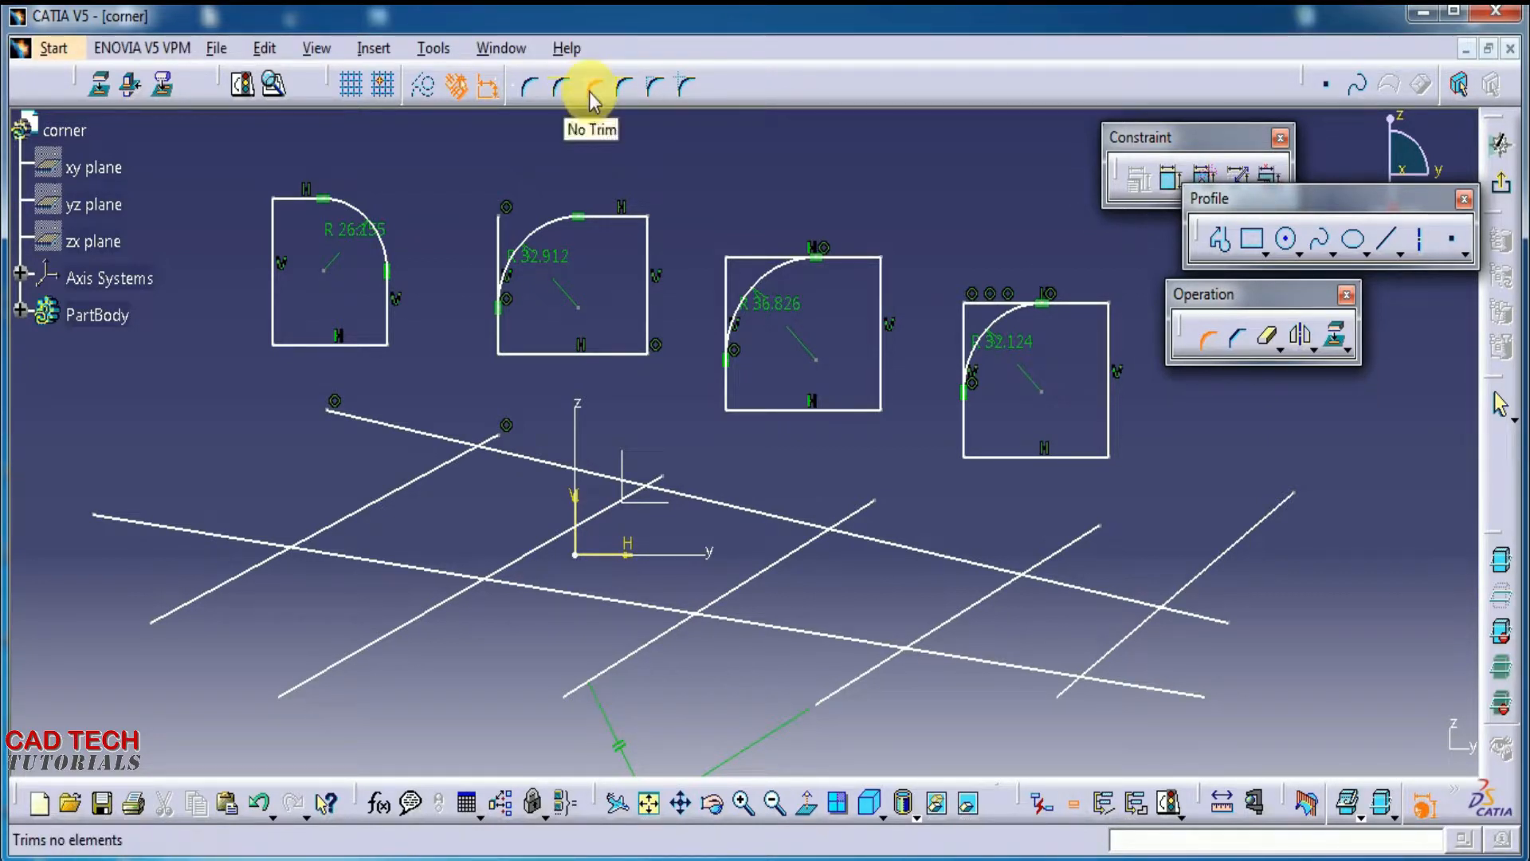
click(212, 535)
click(217, 587)
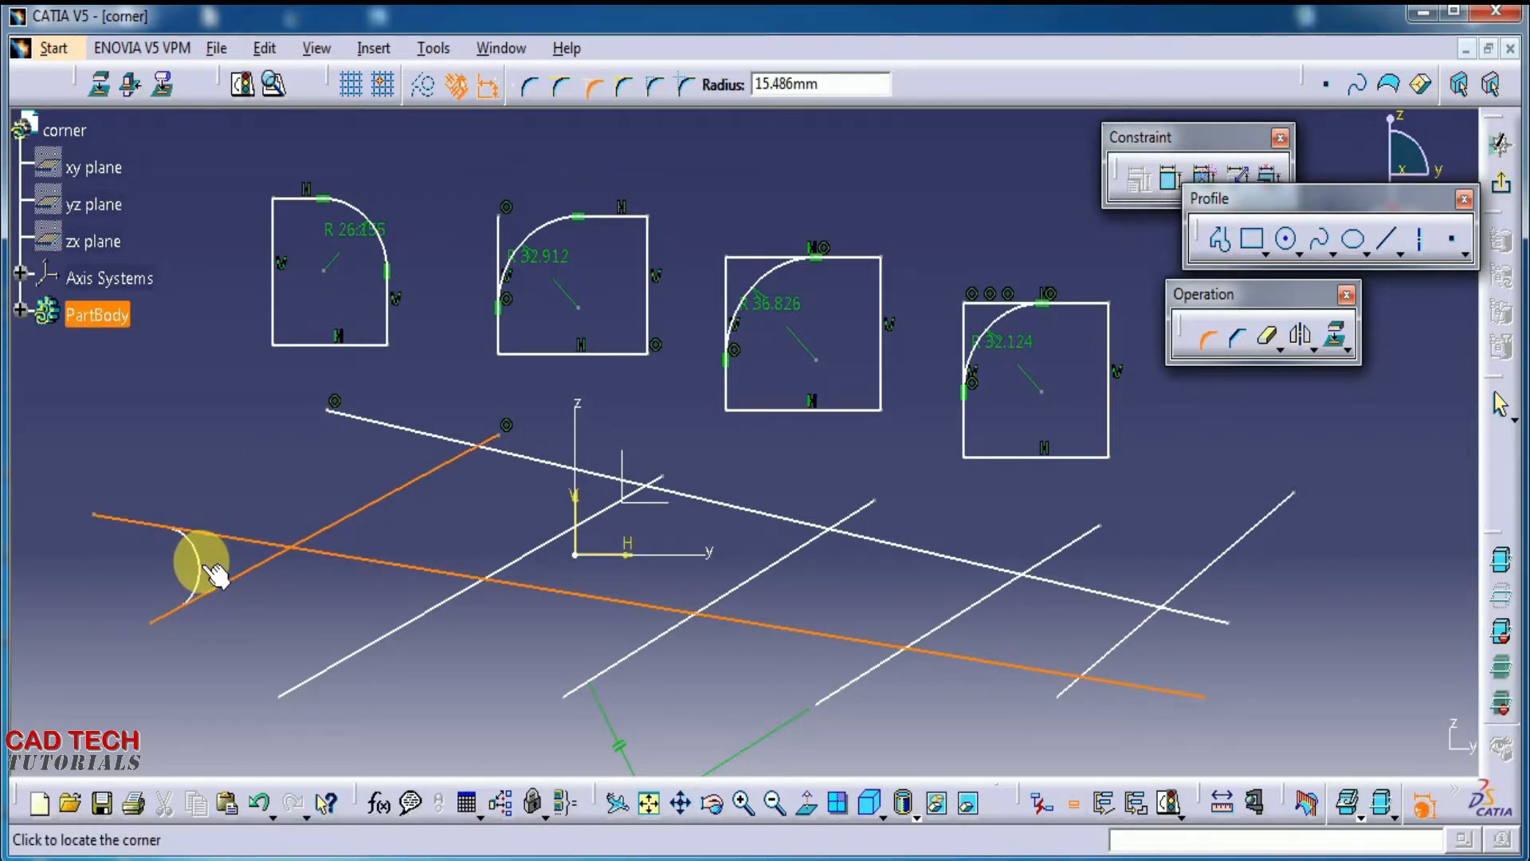
click(214, 571)
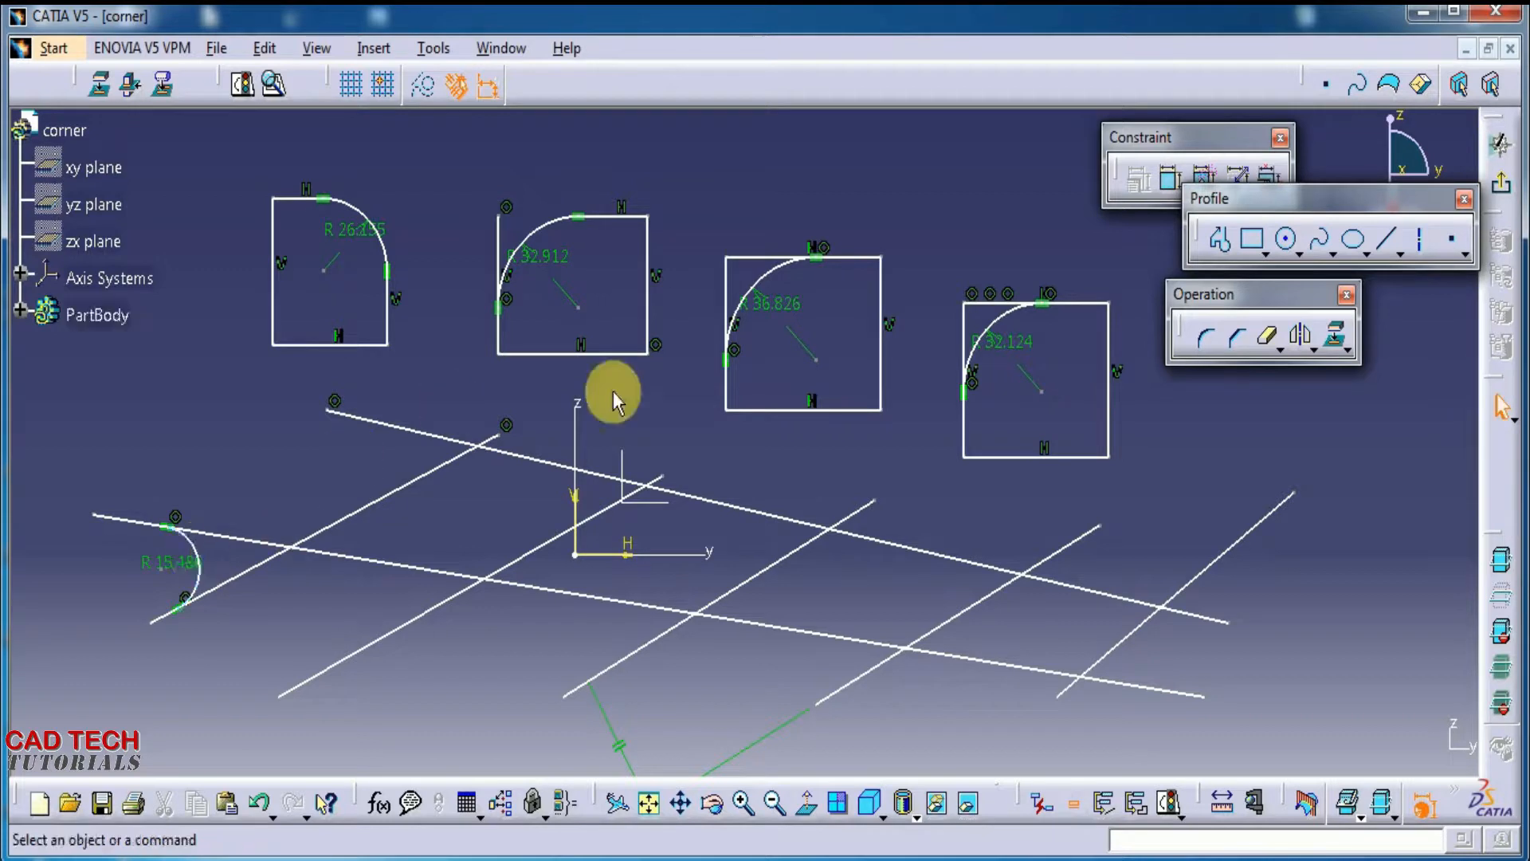
Step: Add a Standard Lines Trim corner of about 14 mm between the upper long line and first slanted line, left of their crossing; undo and redo it
click(1206, 338)
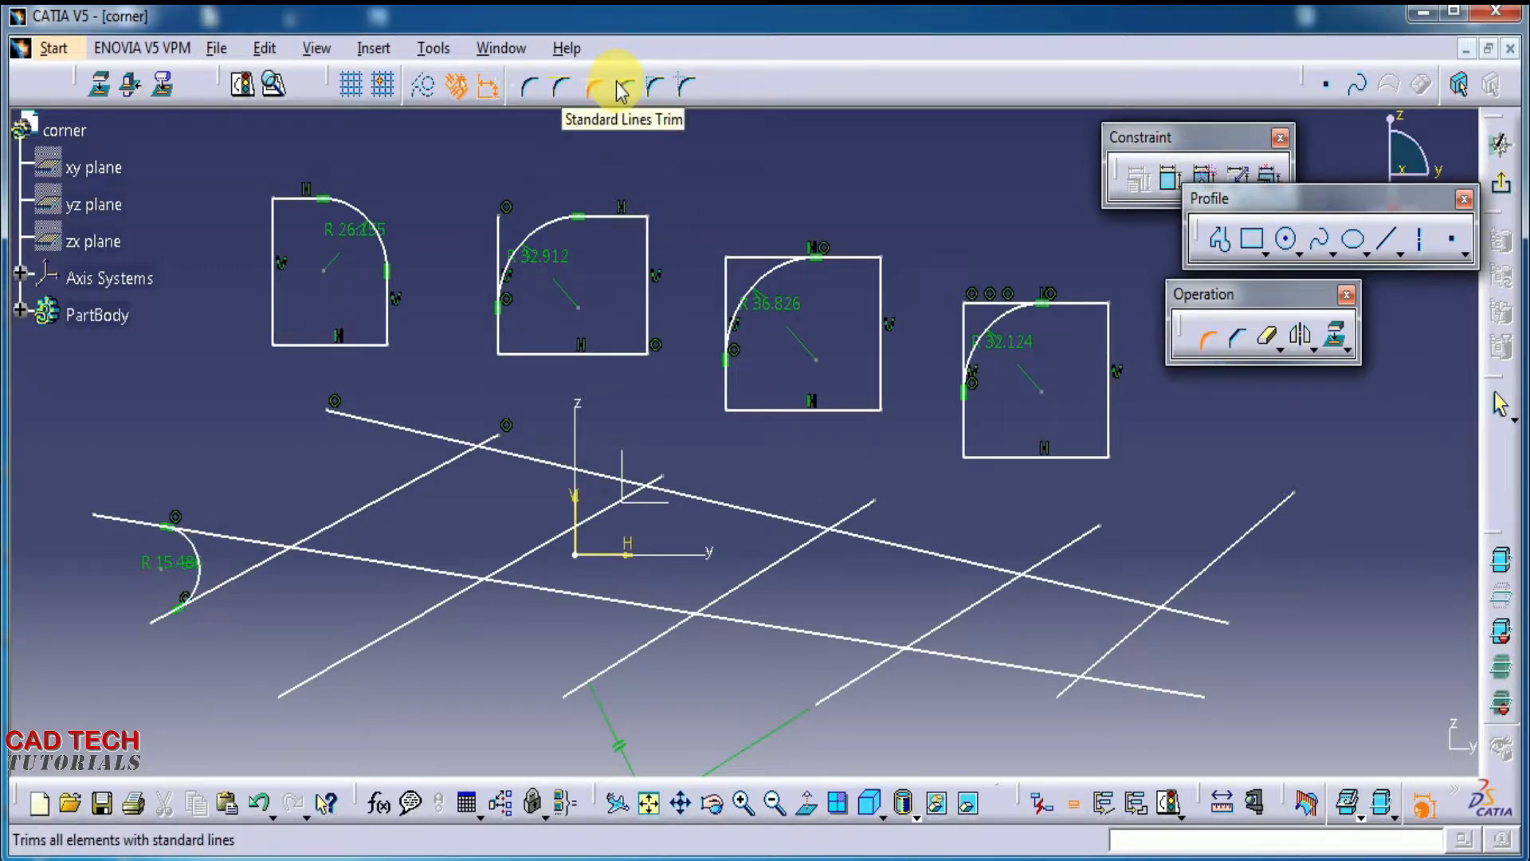
click(623, 88)
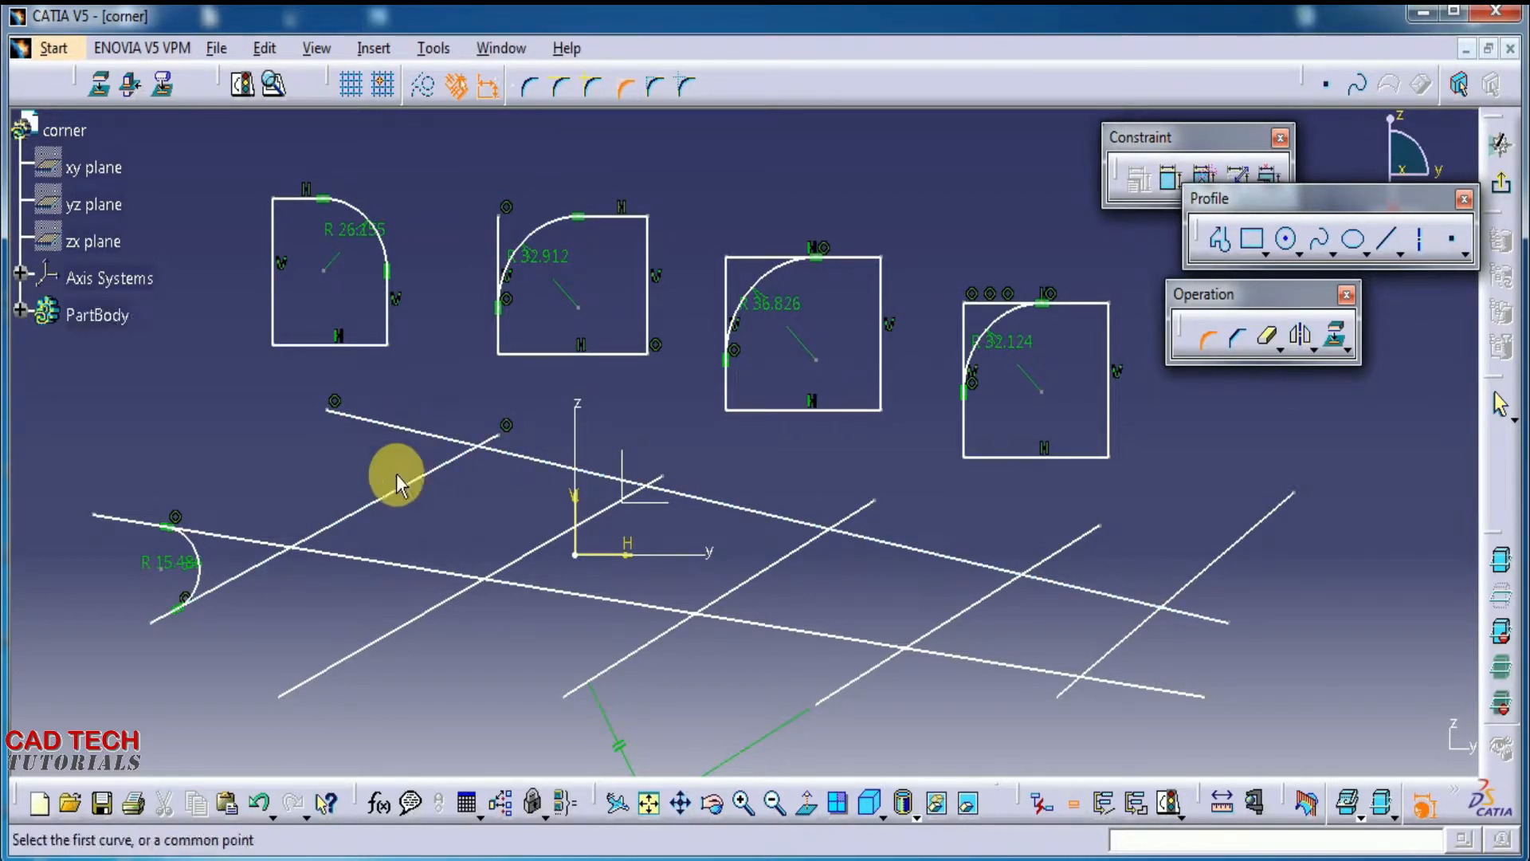
click(393, 425)
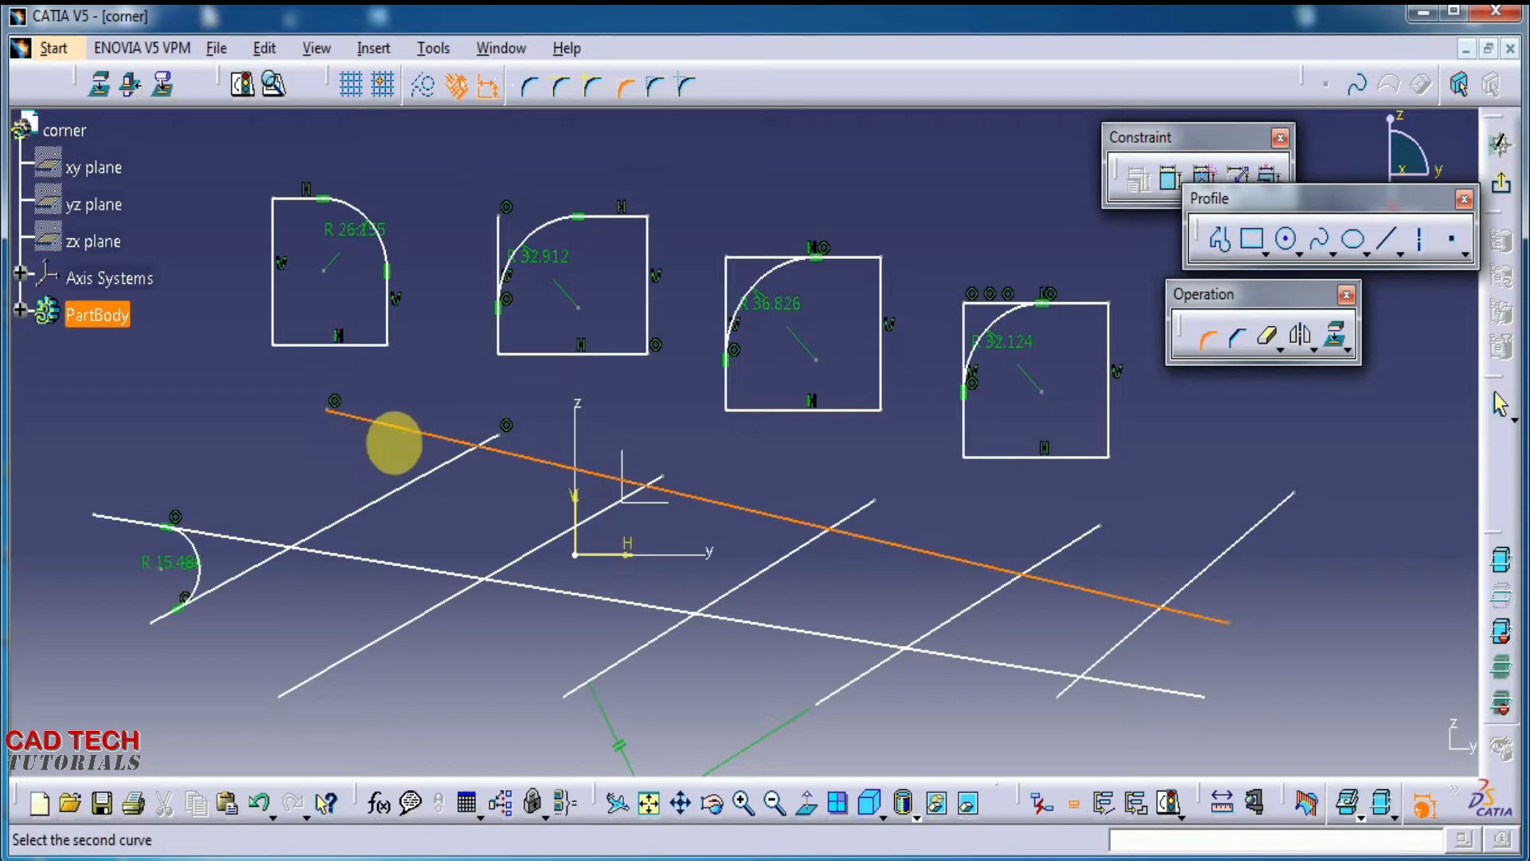
click(399, 494)
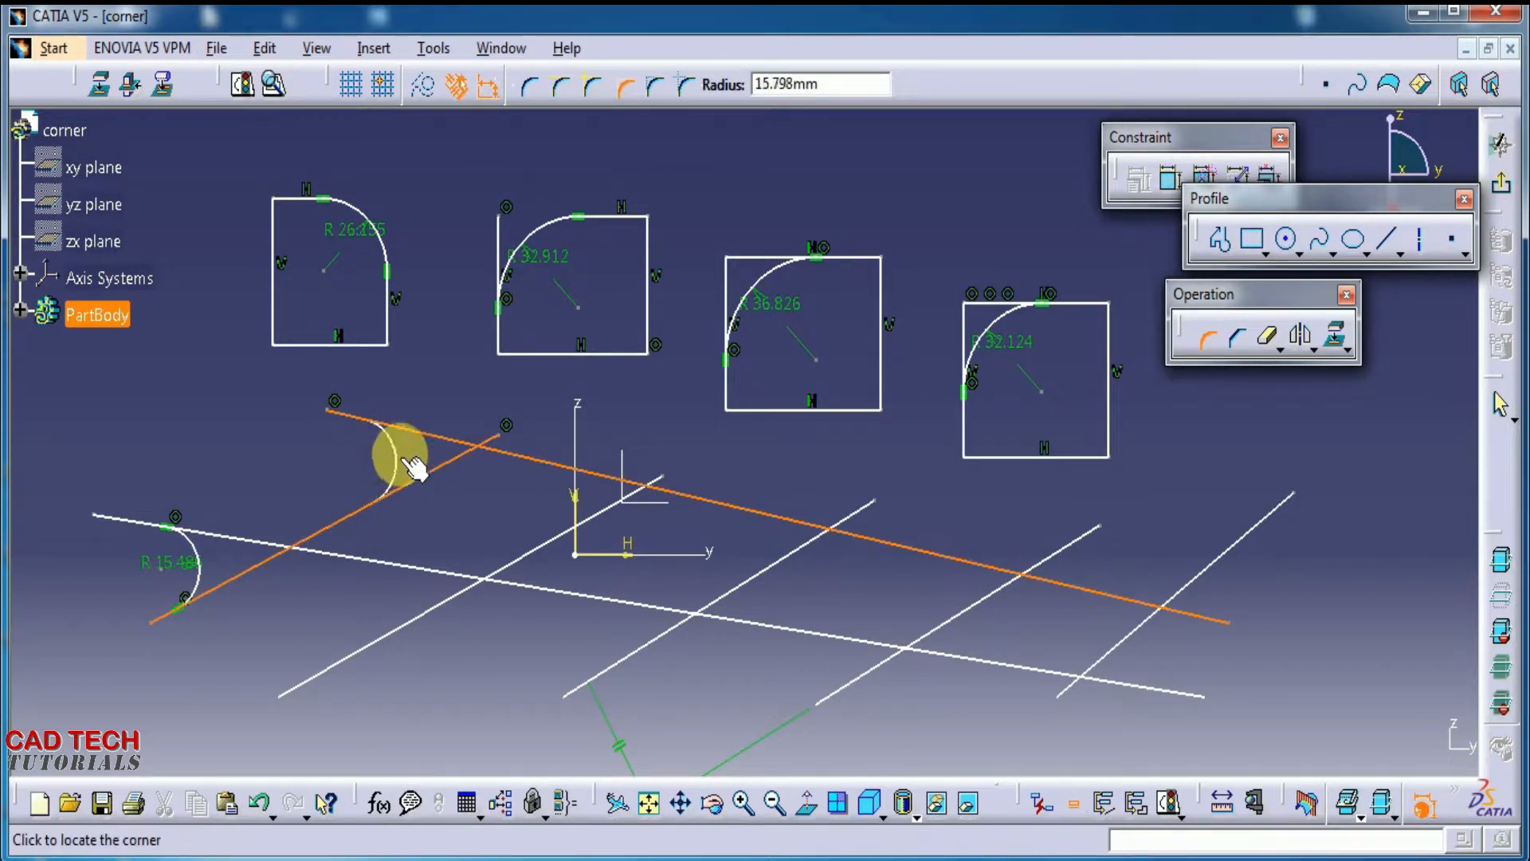
click(406, 450)
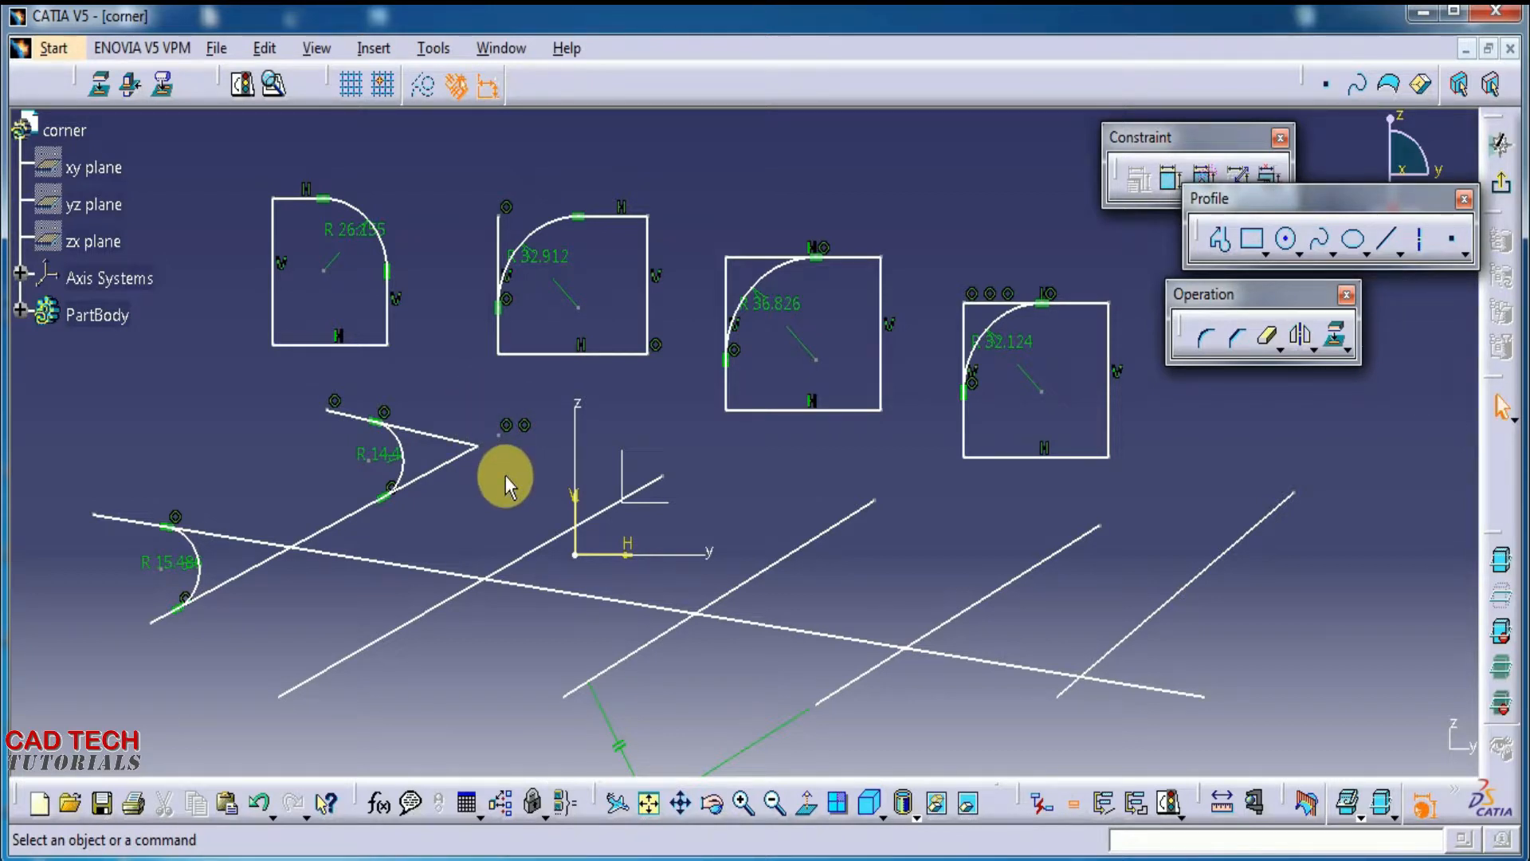
key(ctrl+z)
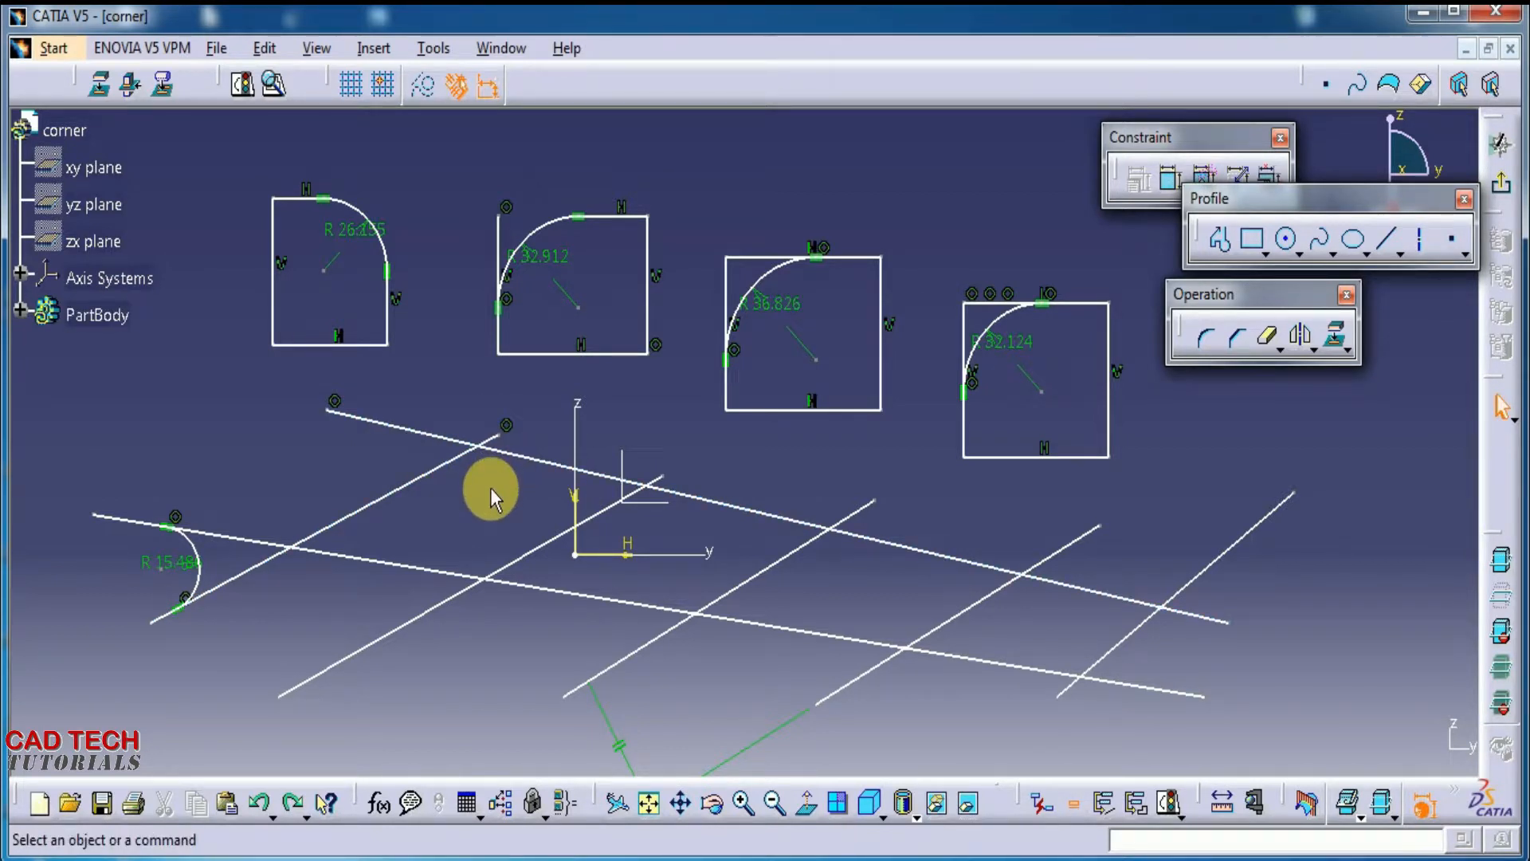
key(ctrl+y)
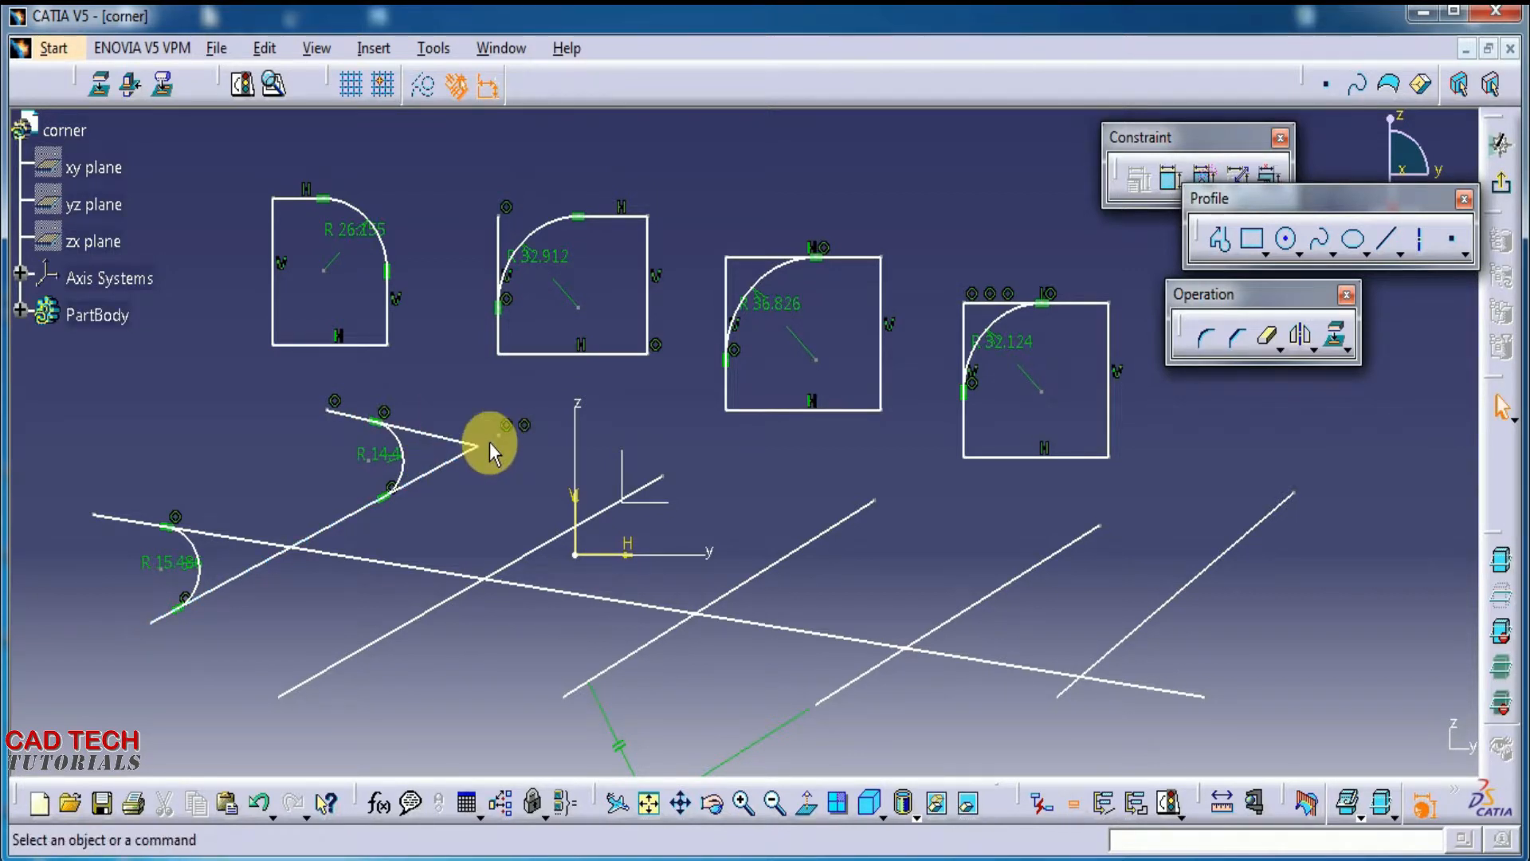
Step: Round the third rectangle's lower-right corner with a radius of about 36 mm, using the Construction Lines Trim option
click(1207, 338)
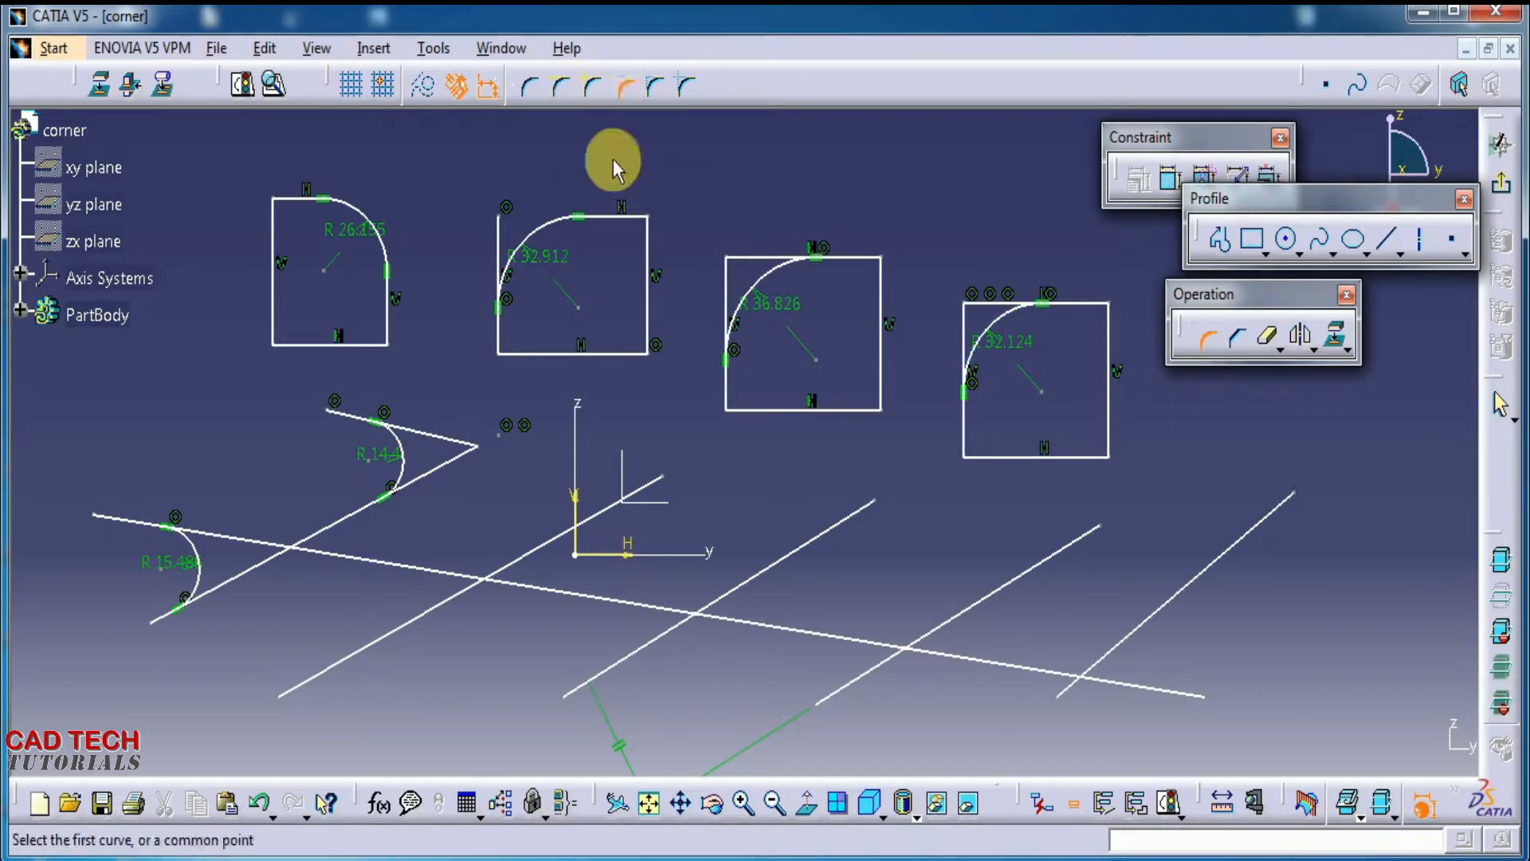
click(658, 89)
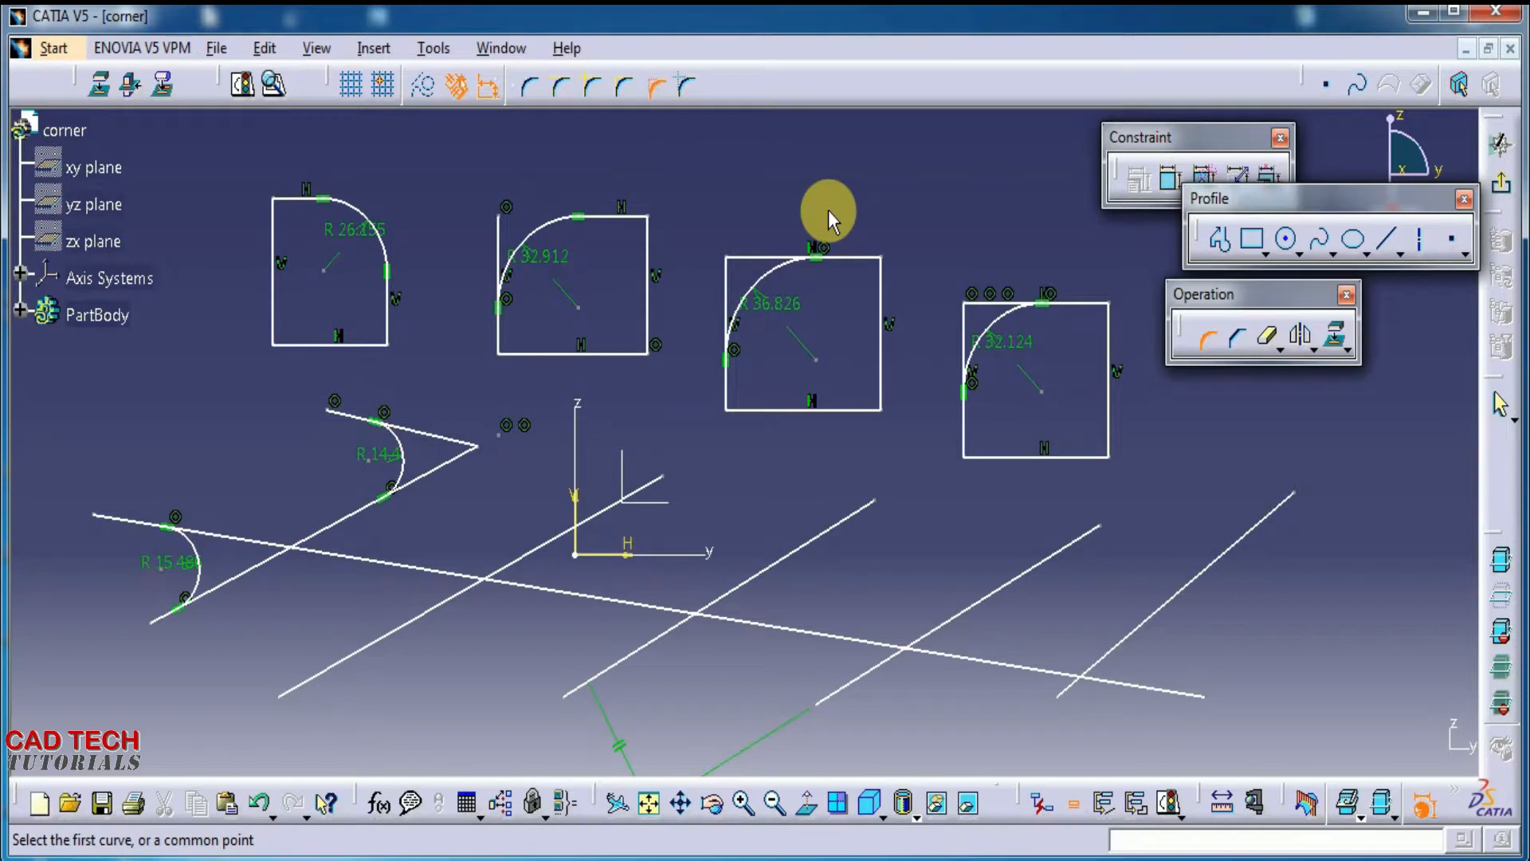
click(857, 418)
click(880, 357)
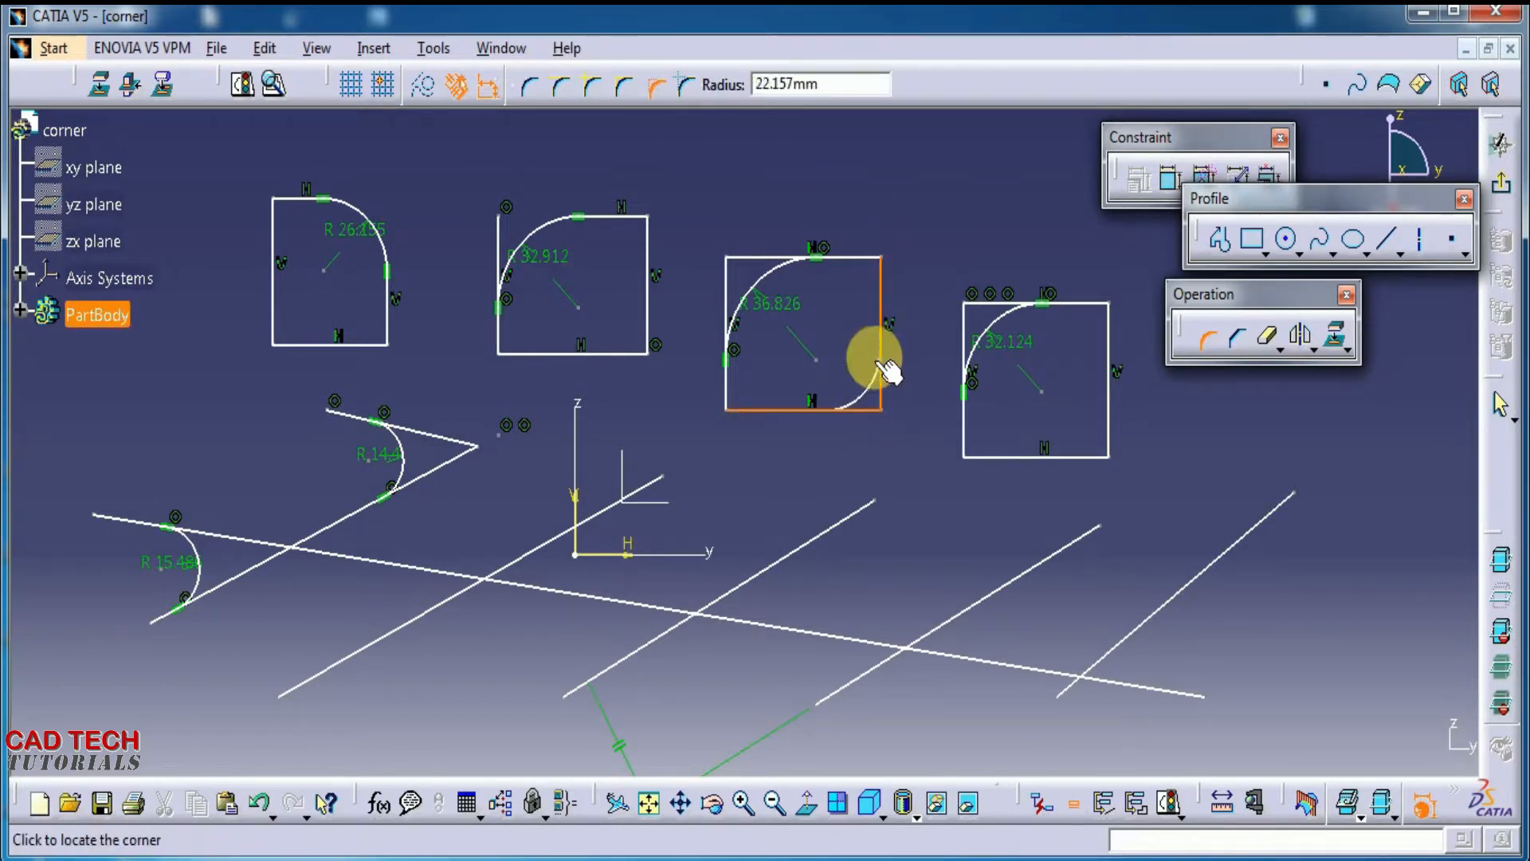
click(875, 386)
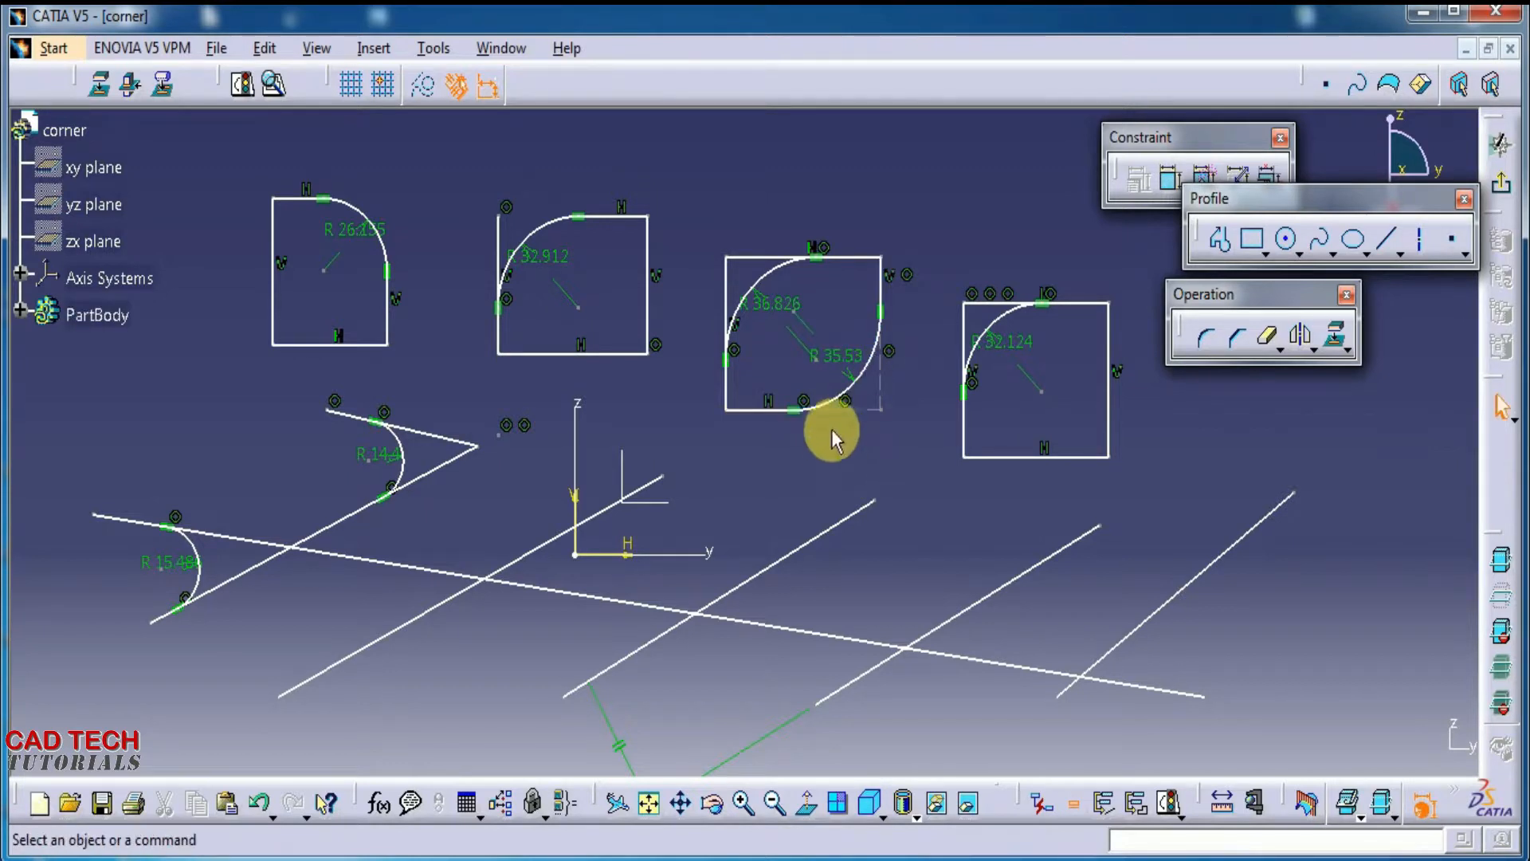
click(891, 334)
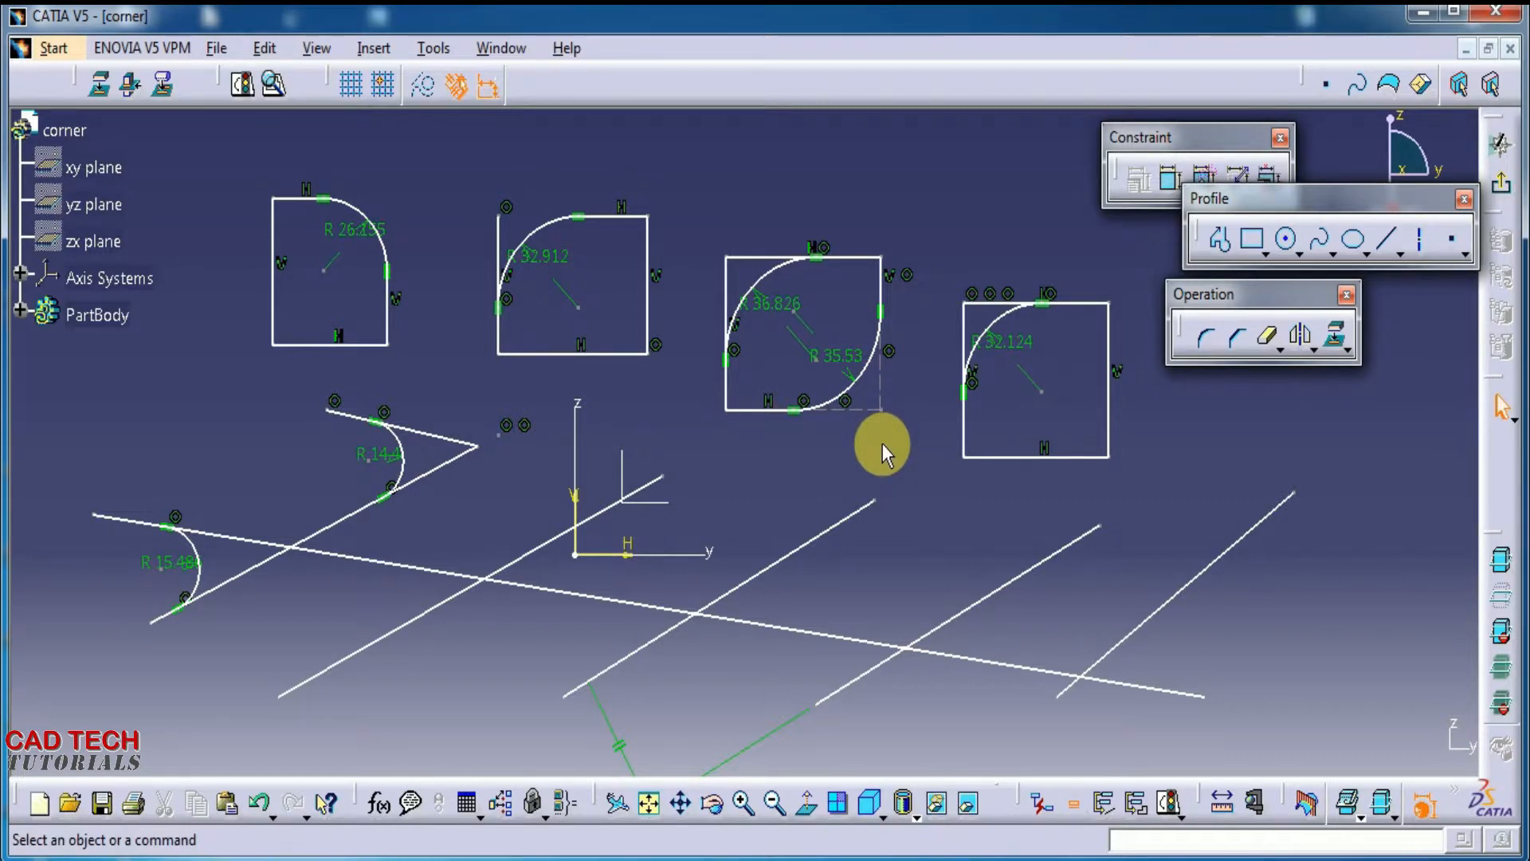
Step: Round the fourth rectangle's lower-right corner with a radius of about 33 mm, using the Construction Lines No Trim option
click(1210, 344)
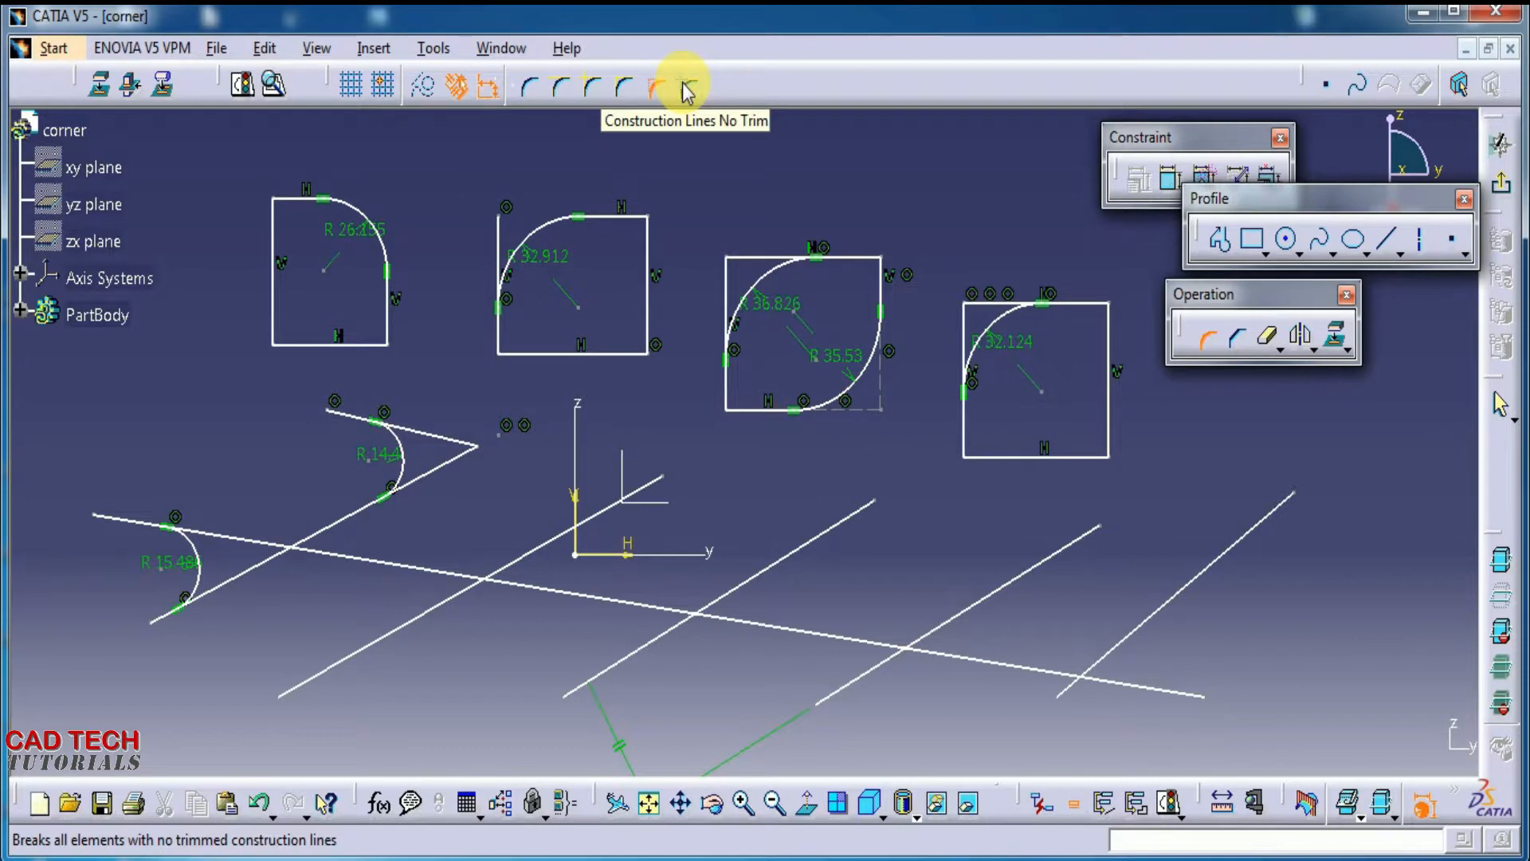
click(688, 89)
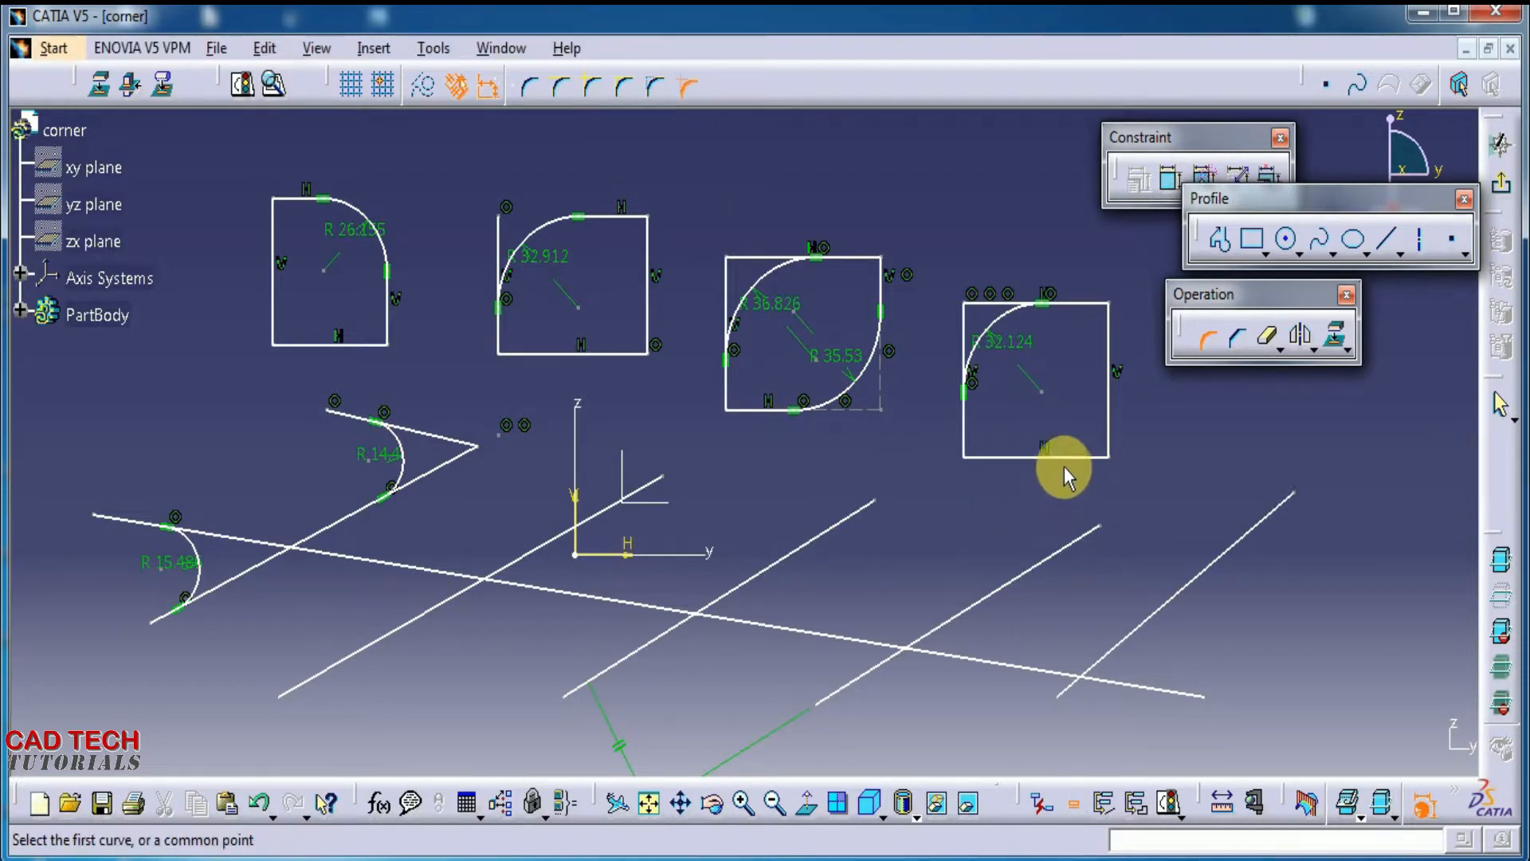
click(1071, 458)
click(1109, 399)
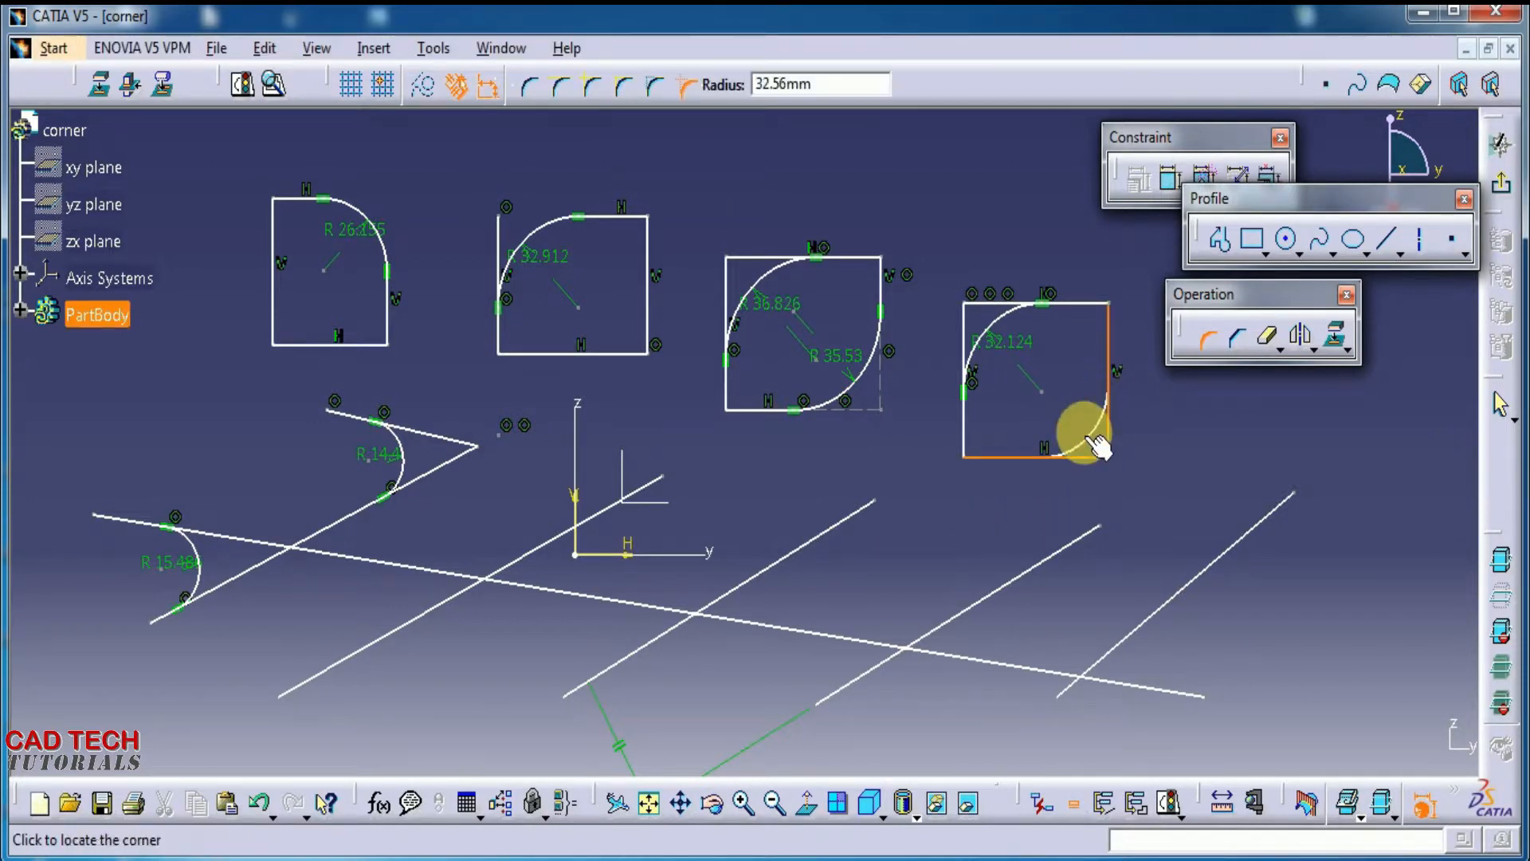
click(1072, 480)
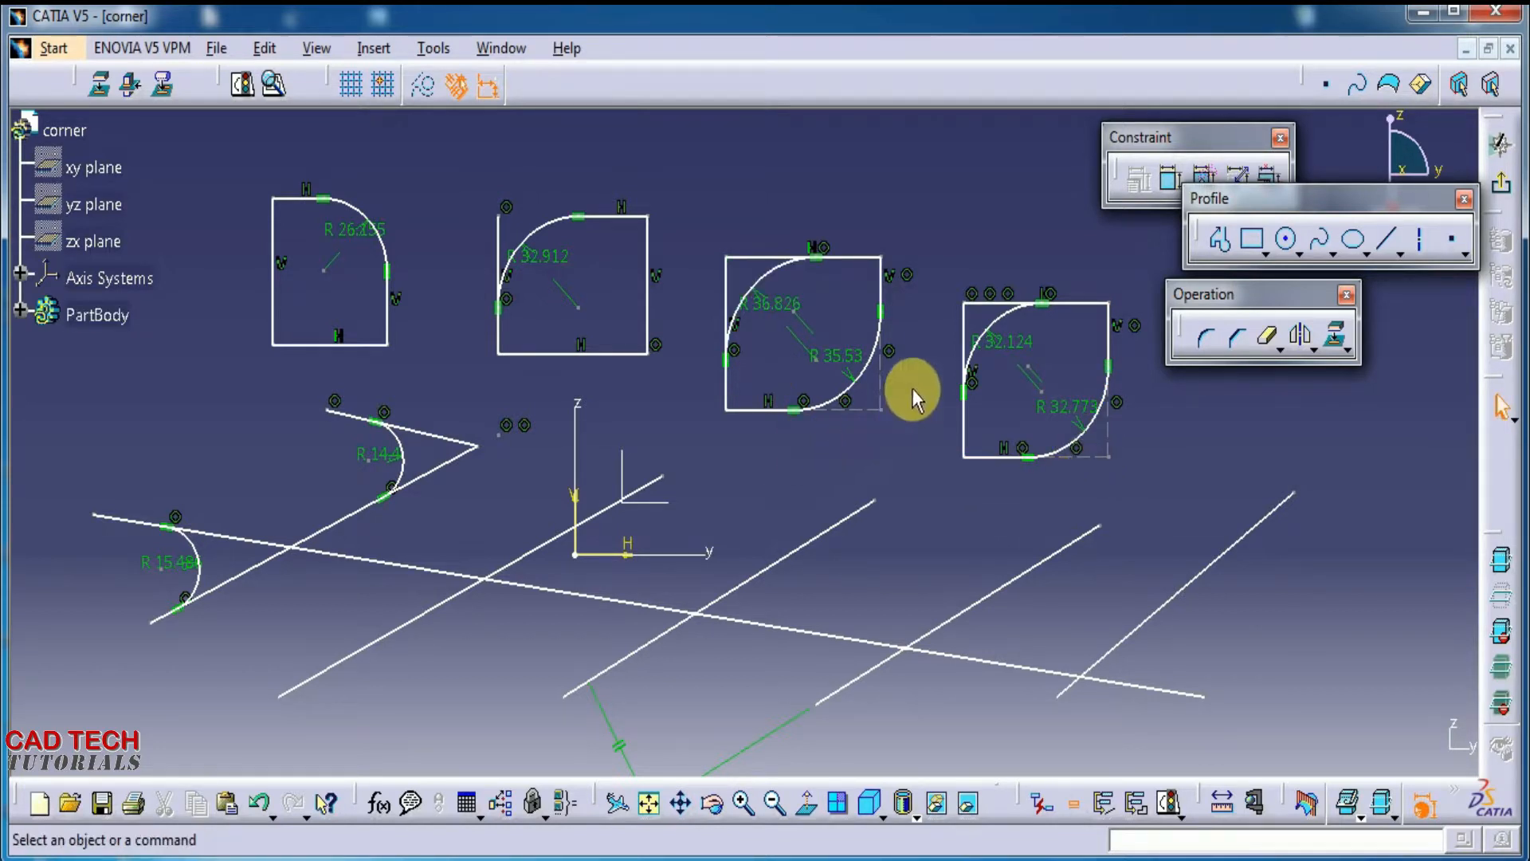
Step: Try a Construction Lines No Trim corner between the fifth slanted line and the lower long line, and undo it
click(1208, 343)
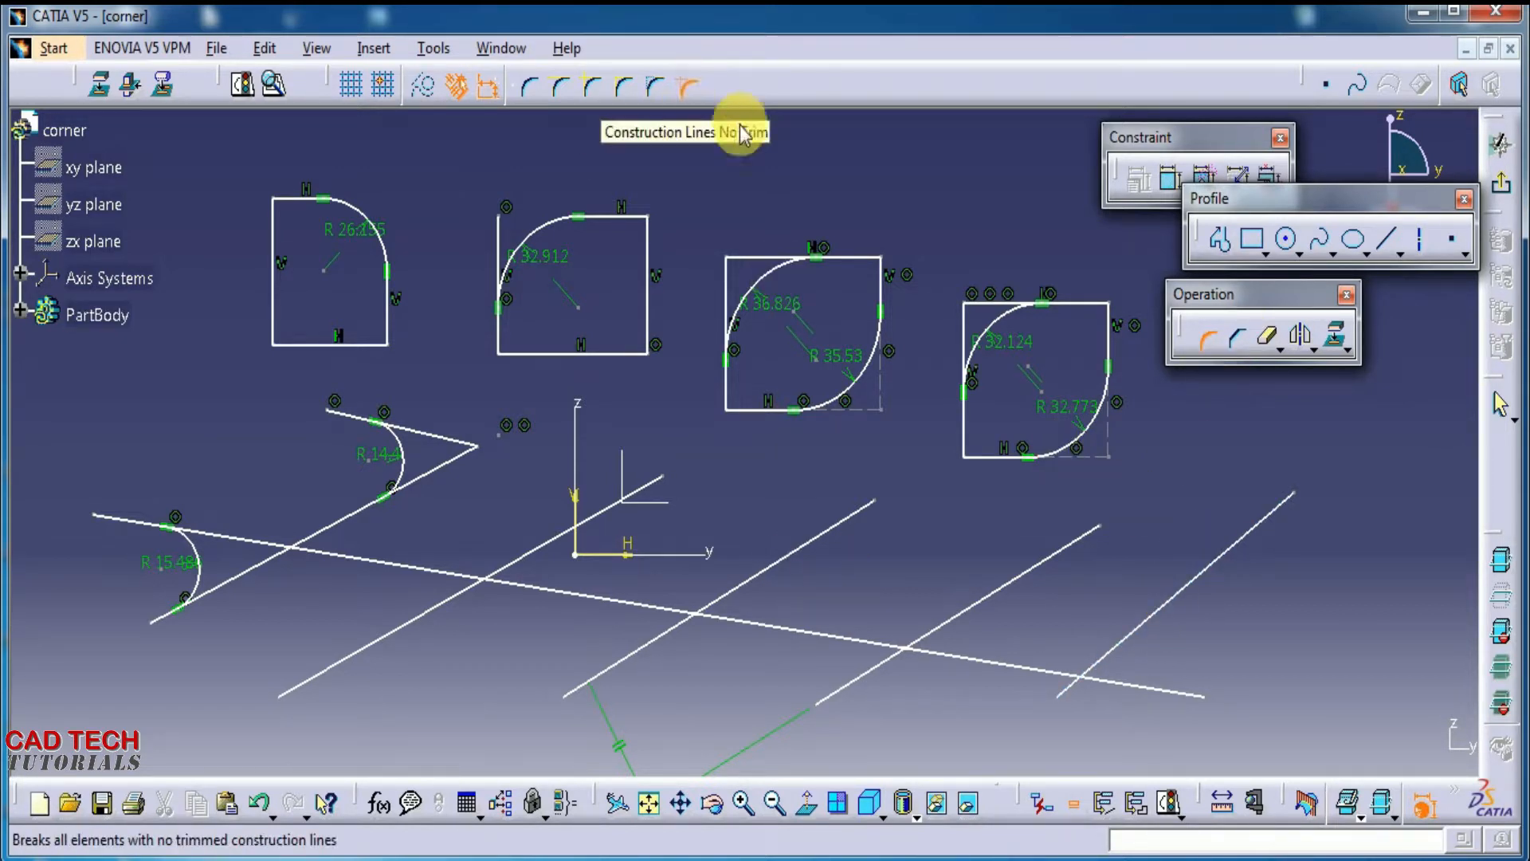
click(1162, 607)
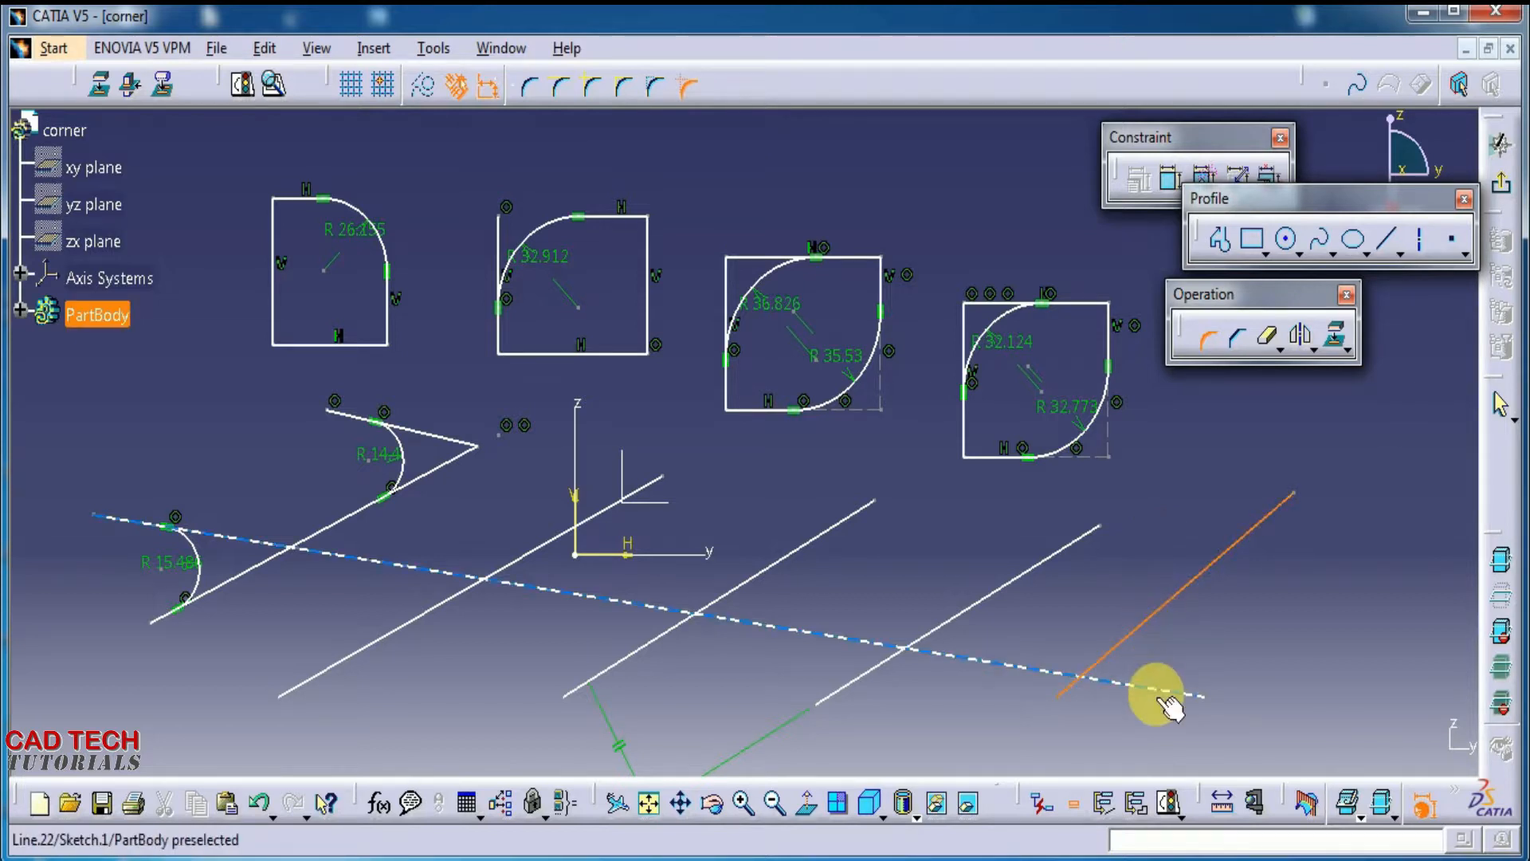
click(1156, 690)
click(1172, 660)
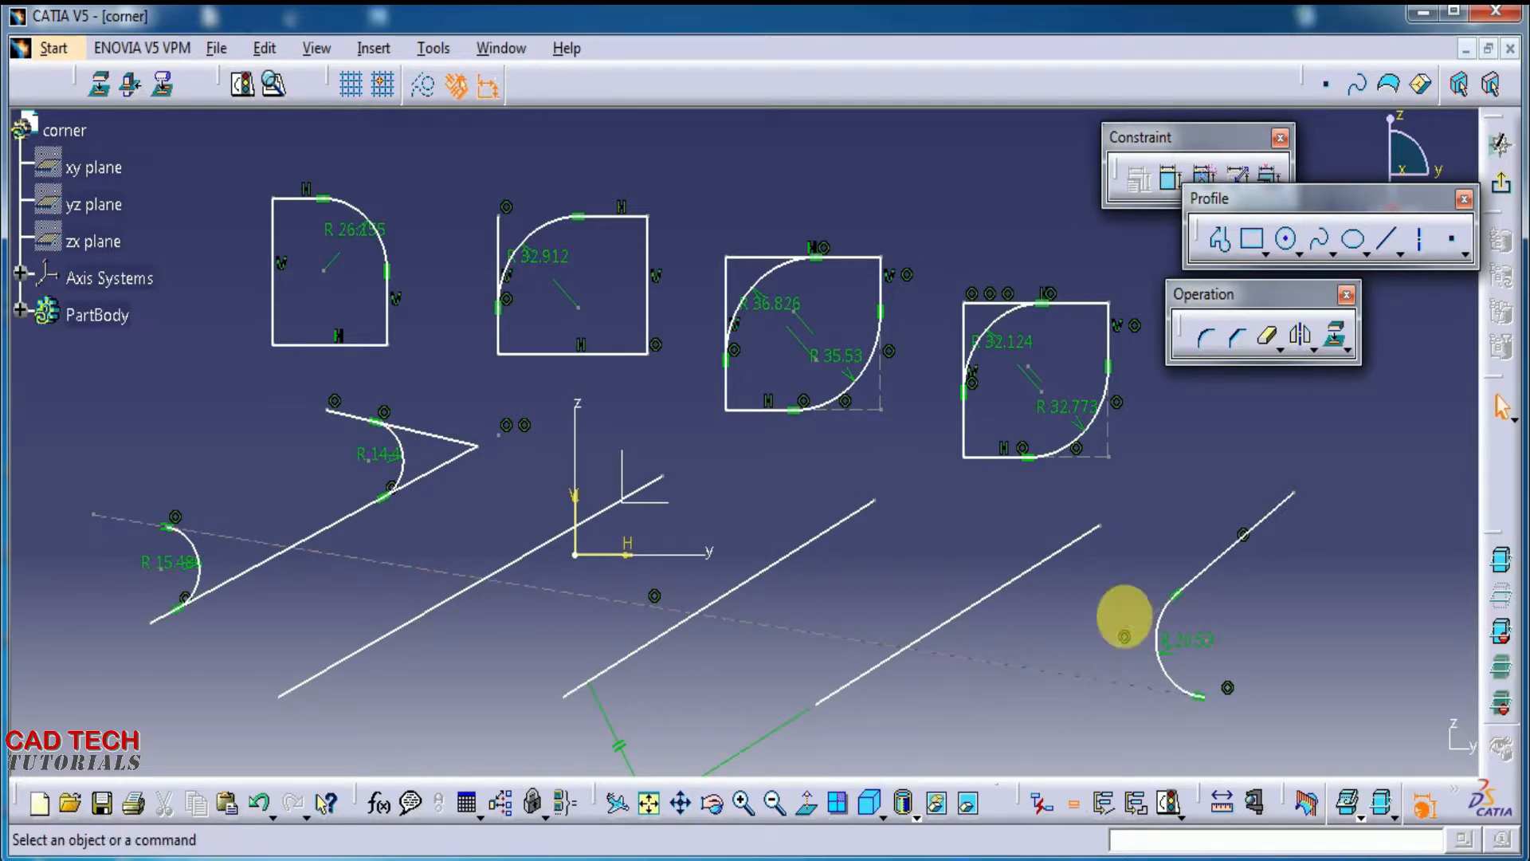
key(ctrl+z)
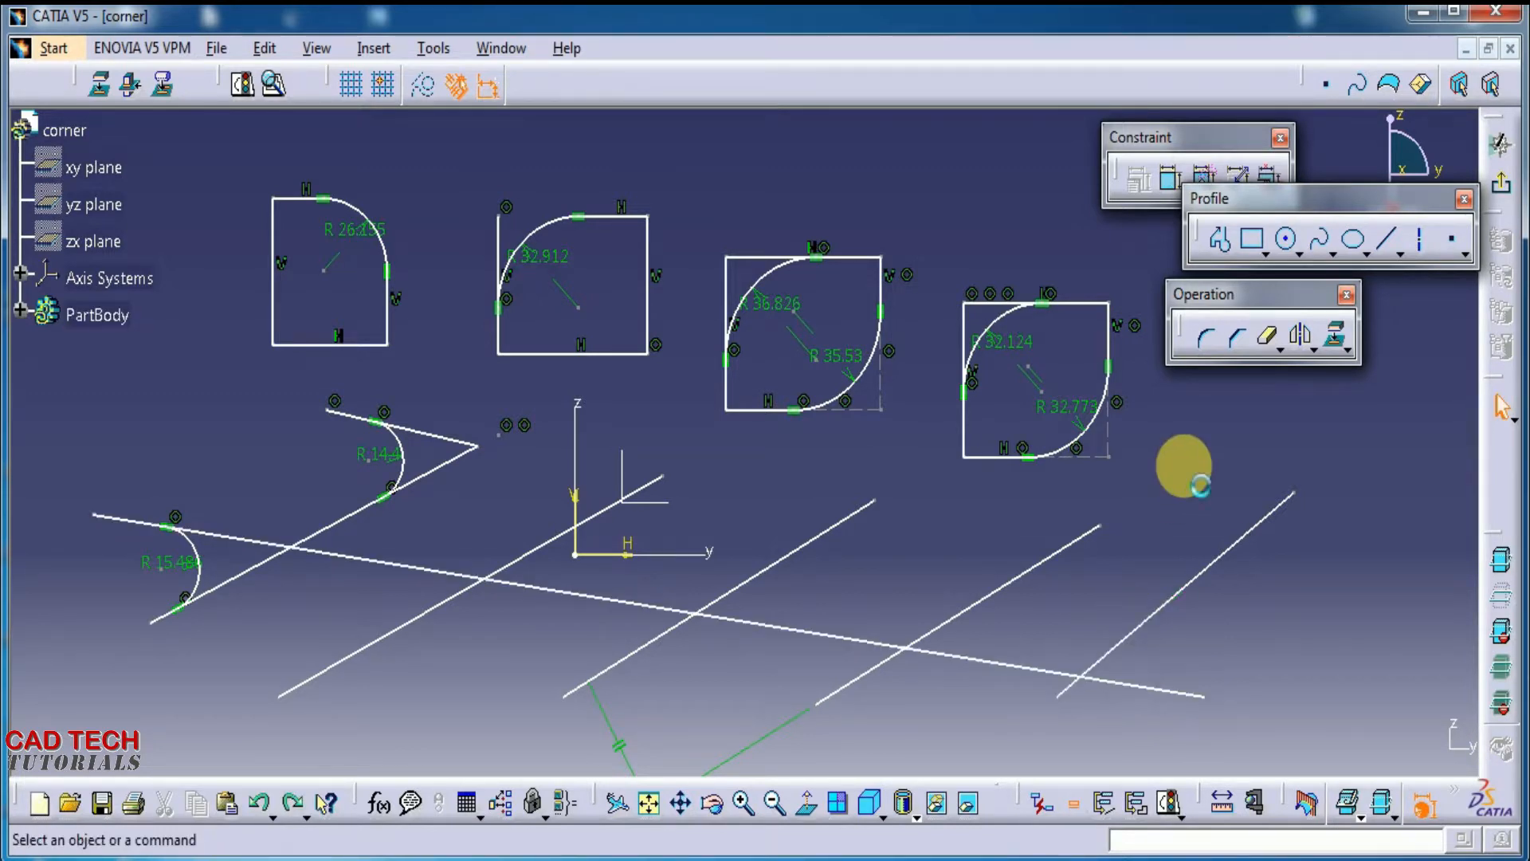
Step: Add a Construction Lines Trim corner between the fourth slanted line and the lower long line, right of their crossing
click(1207, 338)
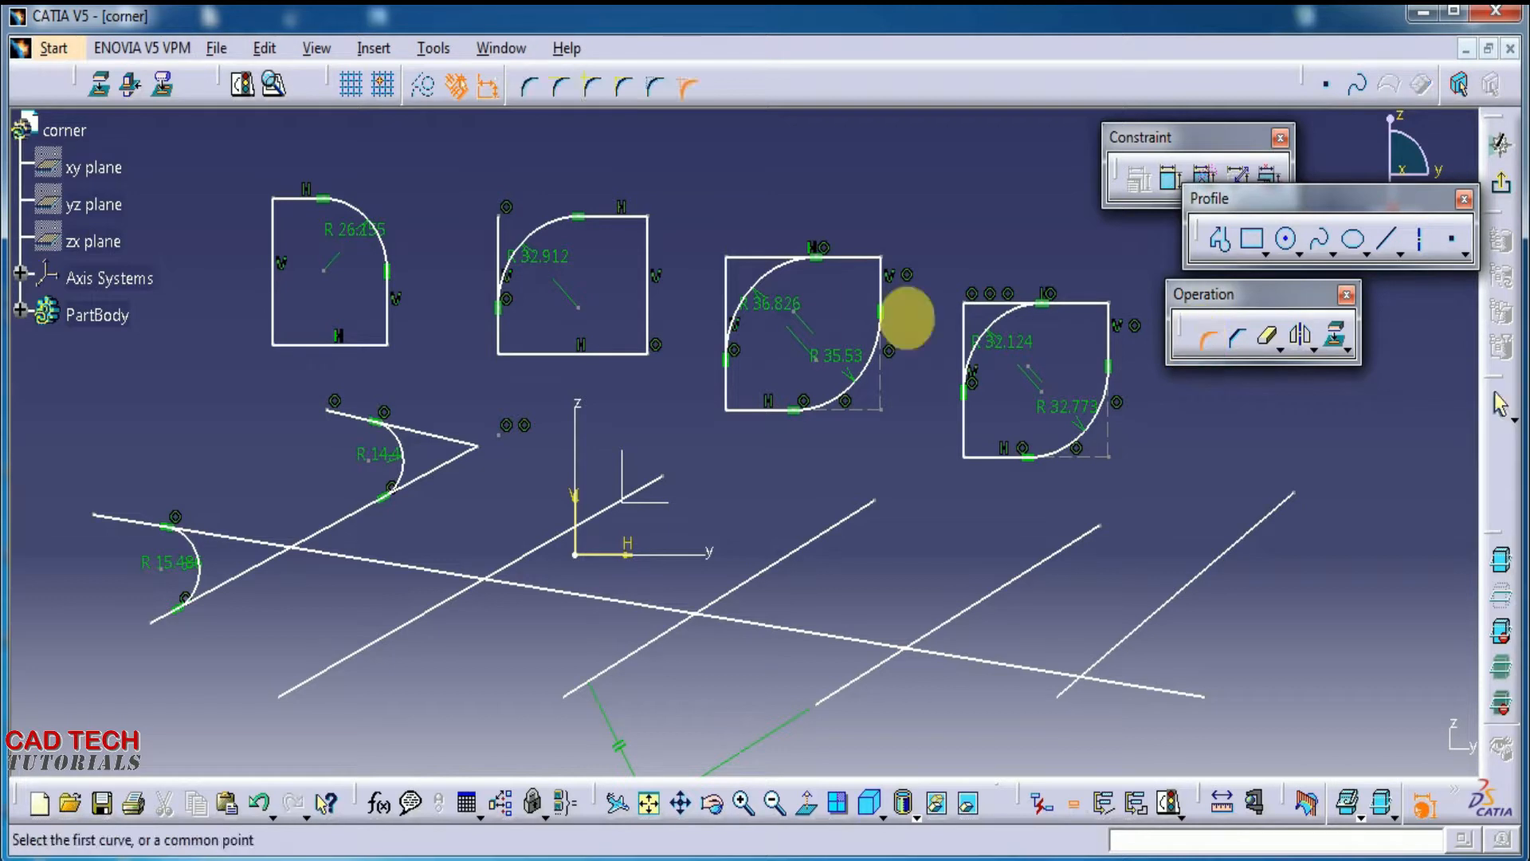
click(655, 92)
click(956, 620)
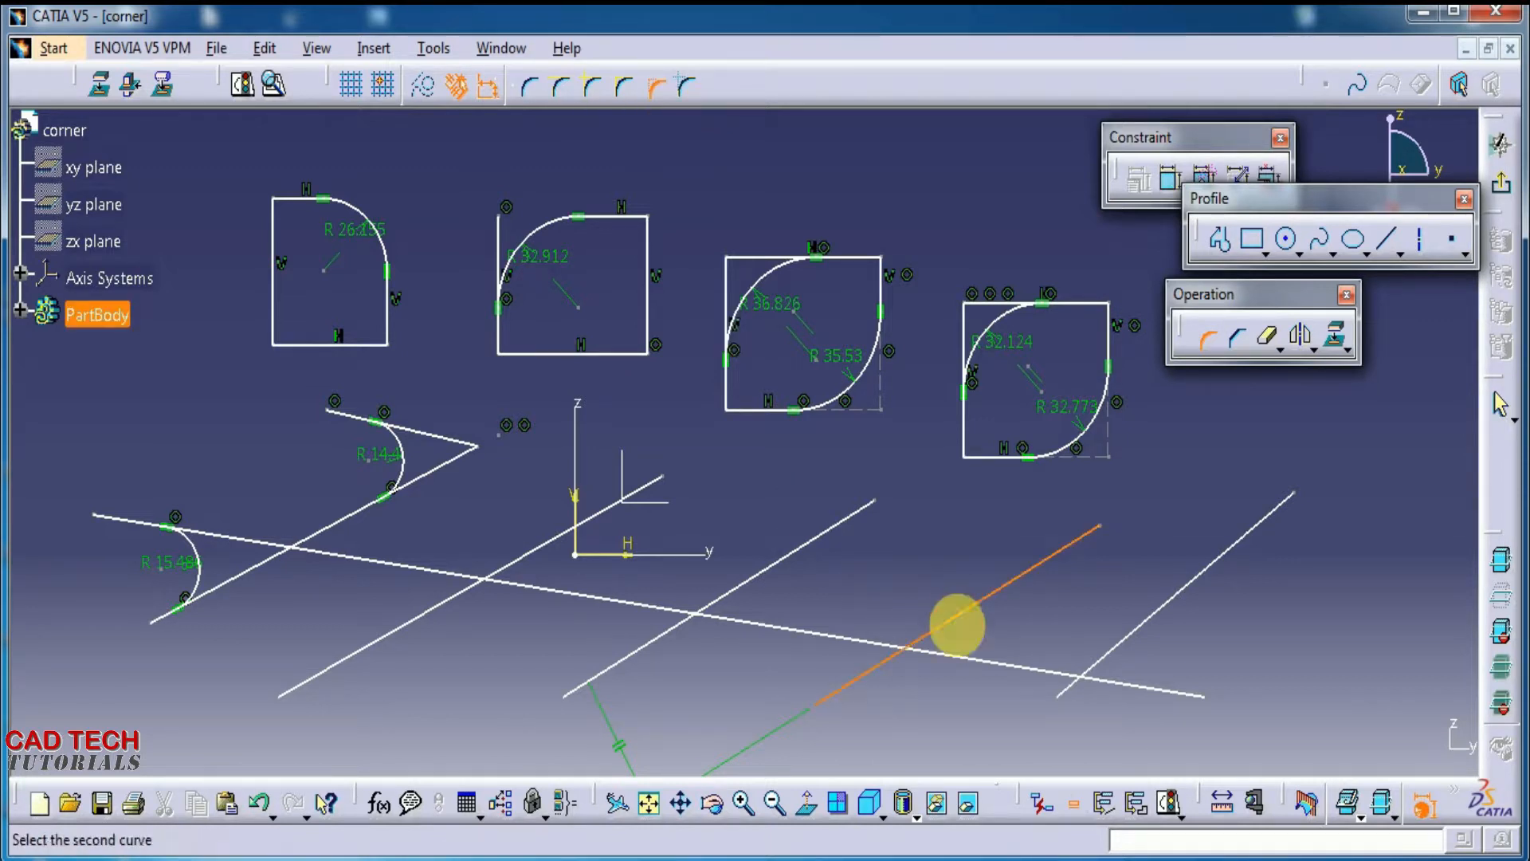
click(960, 653)
click(987, 630)
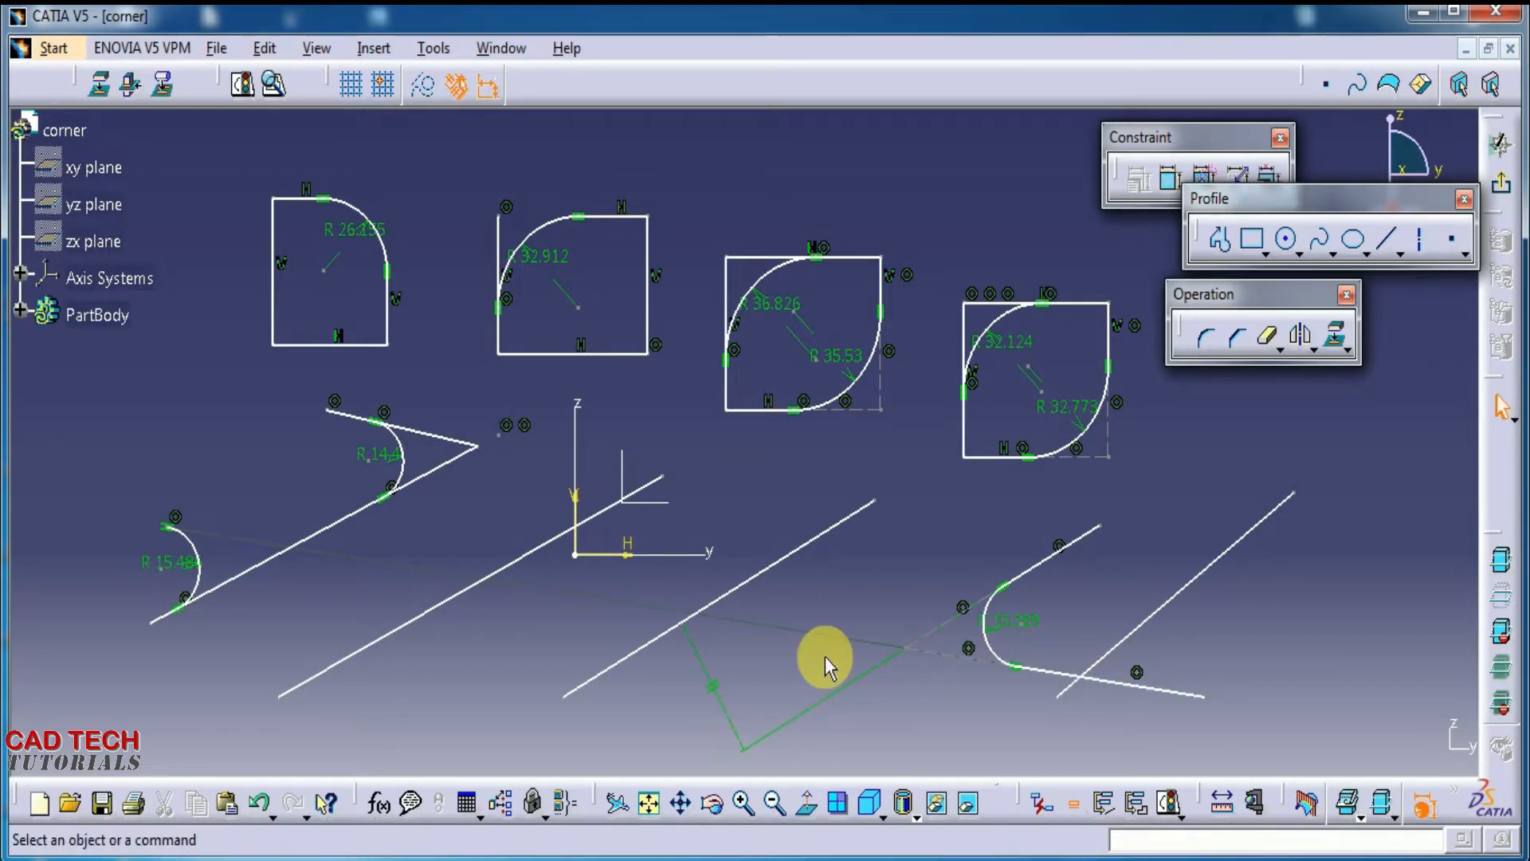
Step: Undo the last corner, then lengthen the fourth slanted line well below the long line and shift it slightly left
mouse_move(972, 707)
middle_down()
mouse_move(806, 499)
mouse_move(929, 608)
mouse_move(923, 523)
middle_up()
key(ctrl+z)
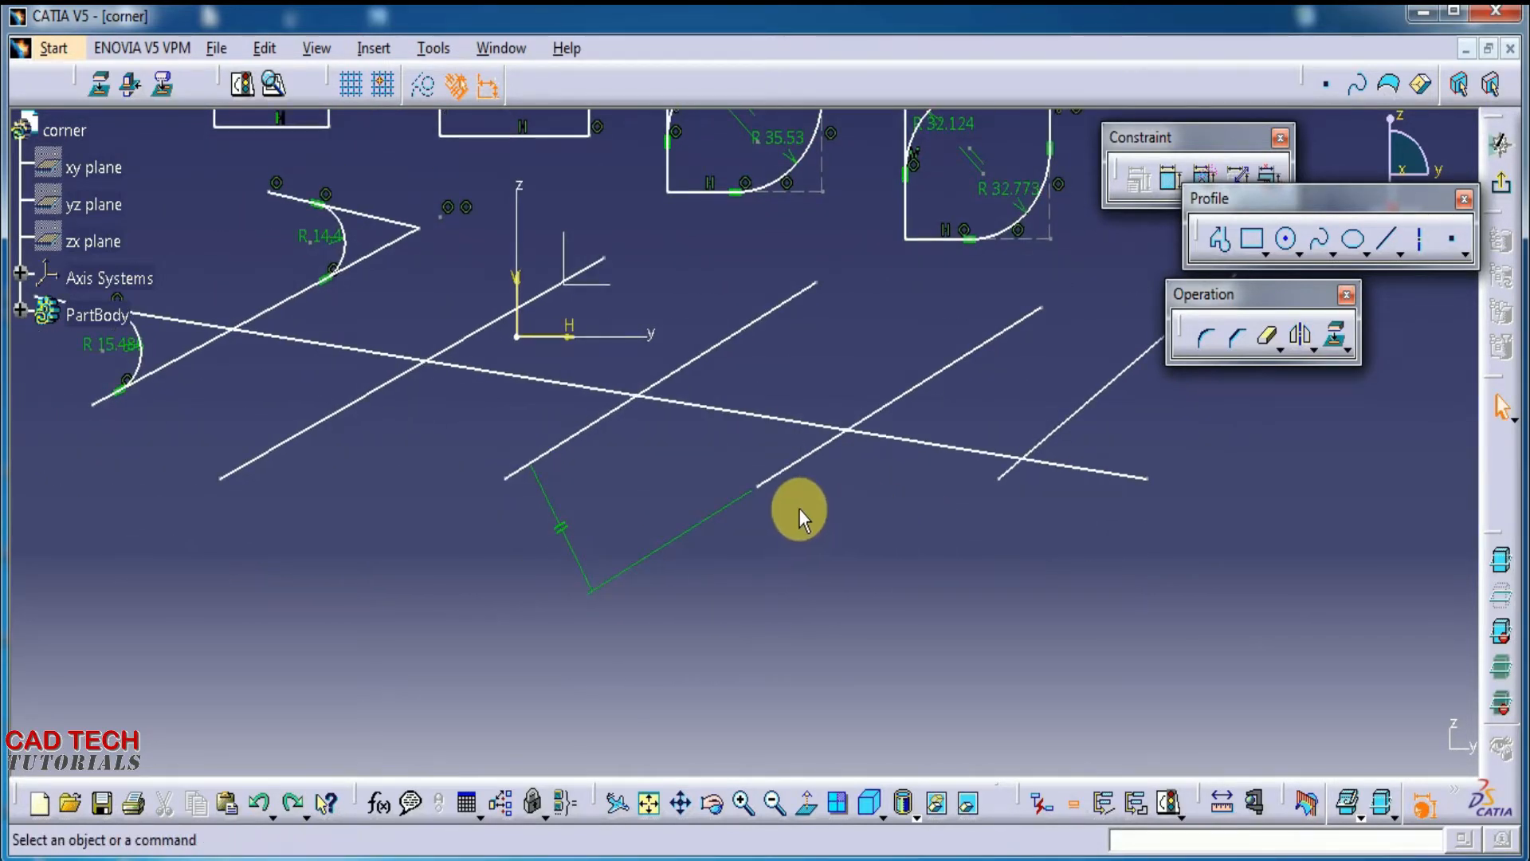
mouse_move(758, 490)
mouse_down()
mouse_move(758, 510)
mouse_move(484, 676)
mouse_up()
drag(763, 484, 992, 316)
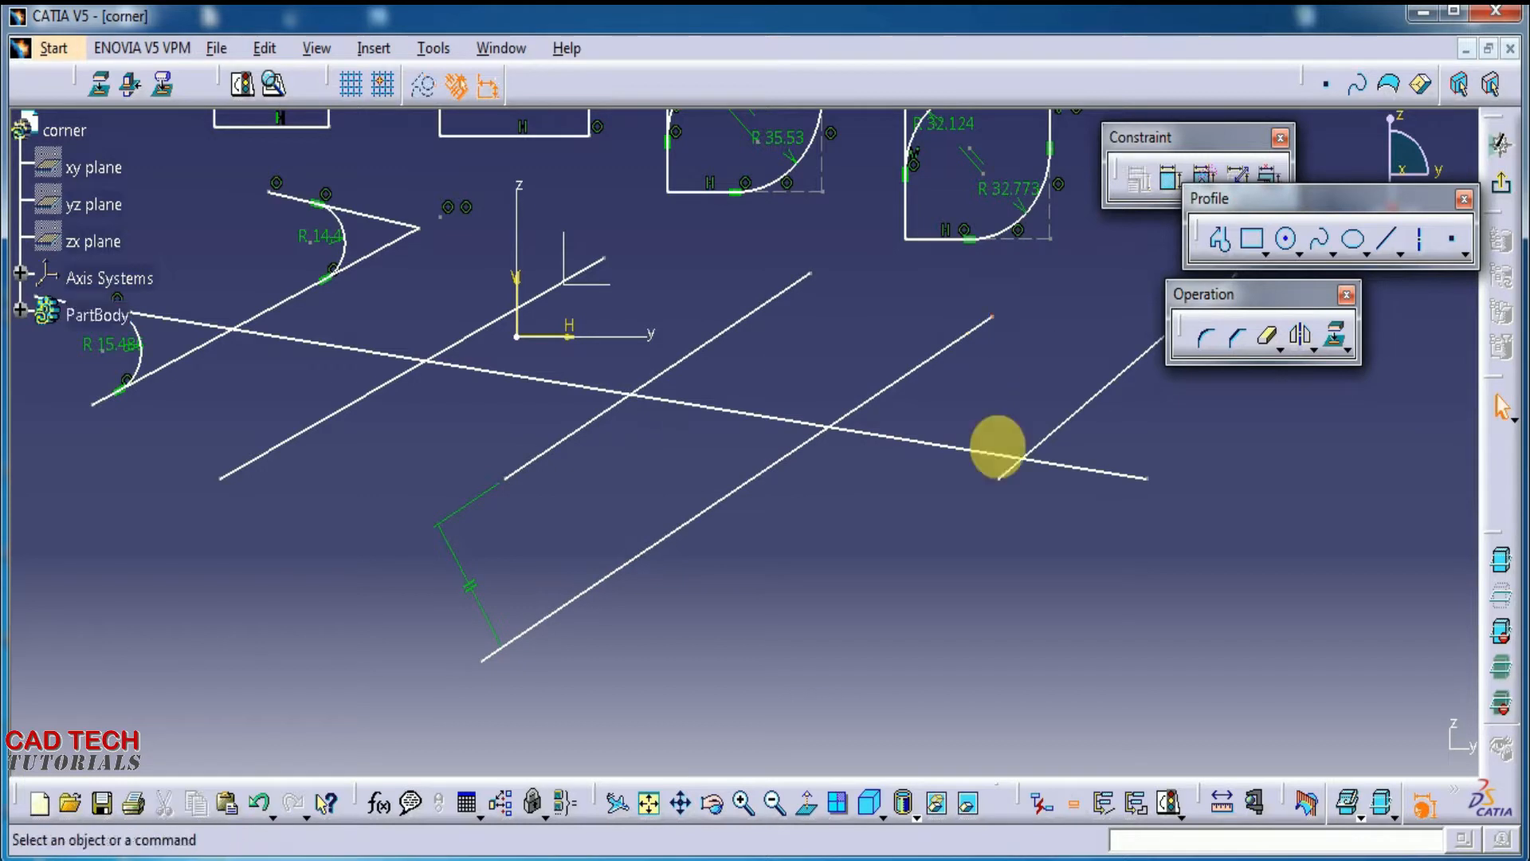
Step: Sketch a short descending line across the lower part of the fourth slanted line, below the long line
click(1388, 239)
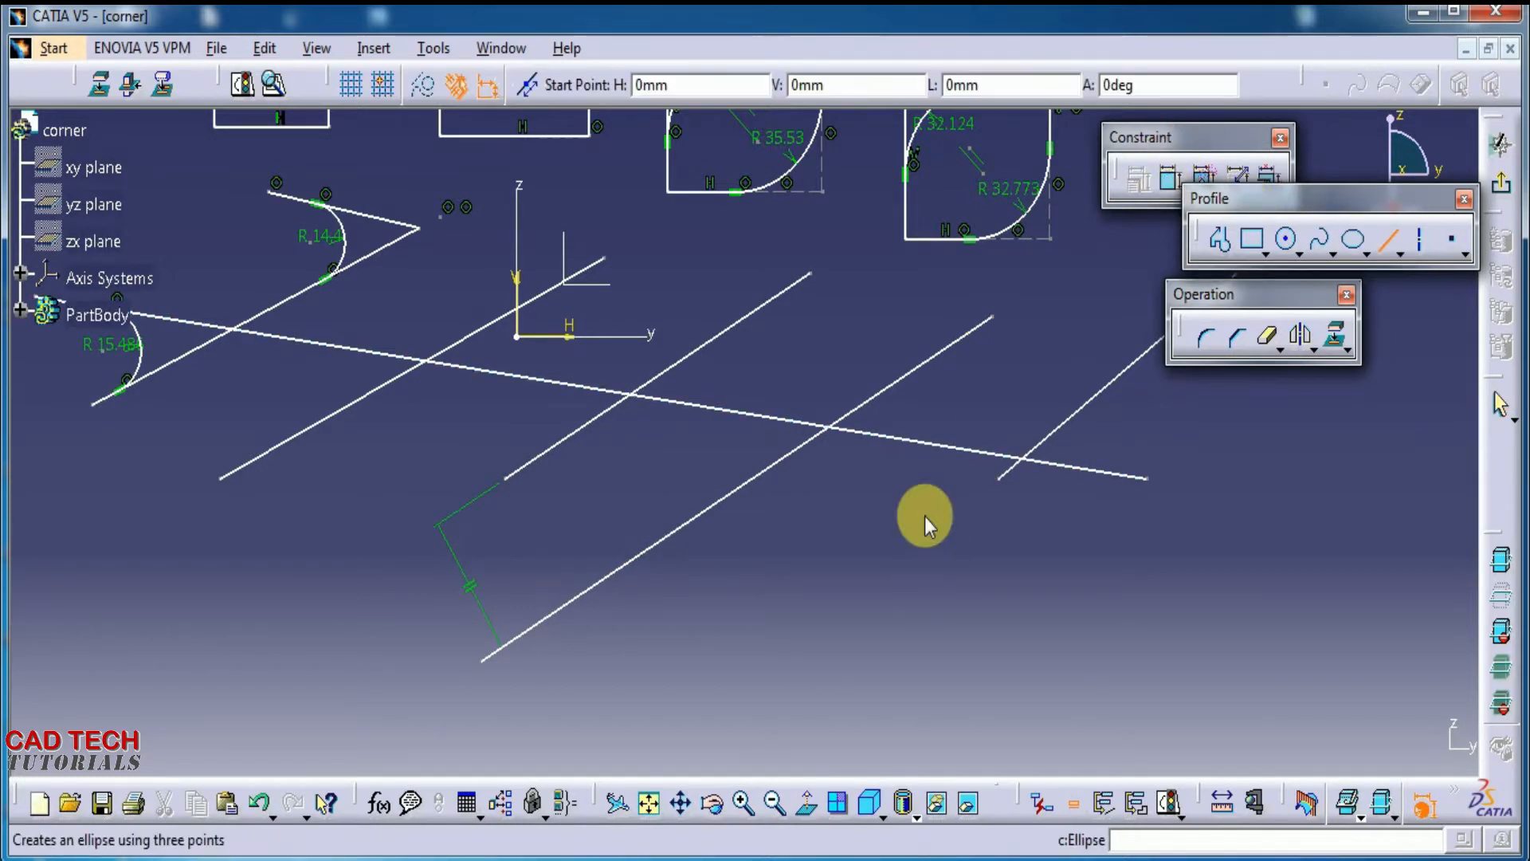
click(534, 531)
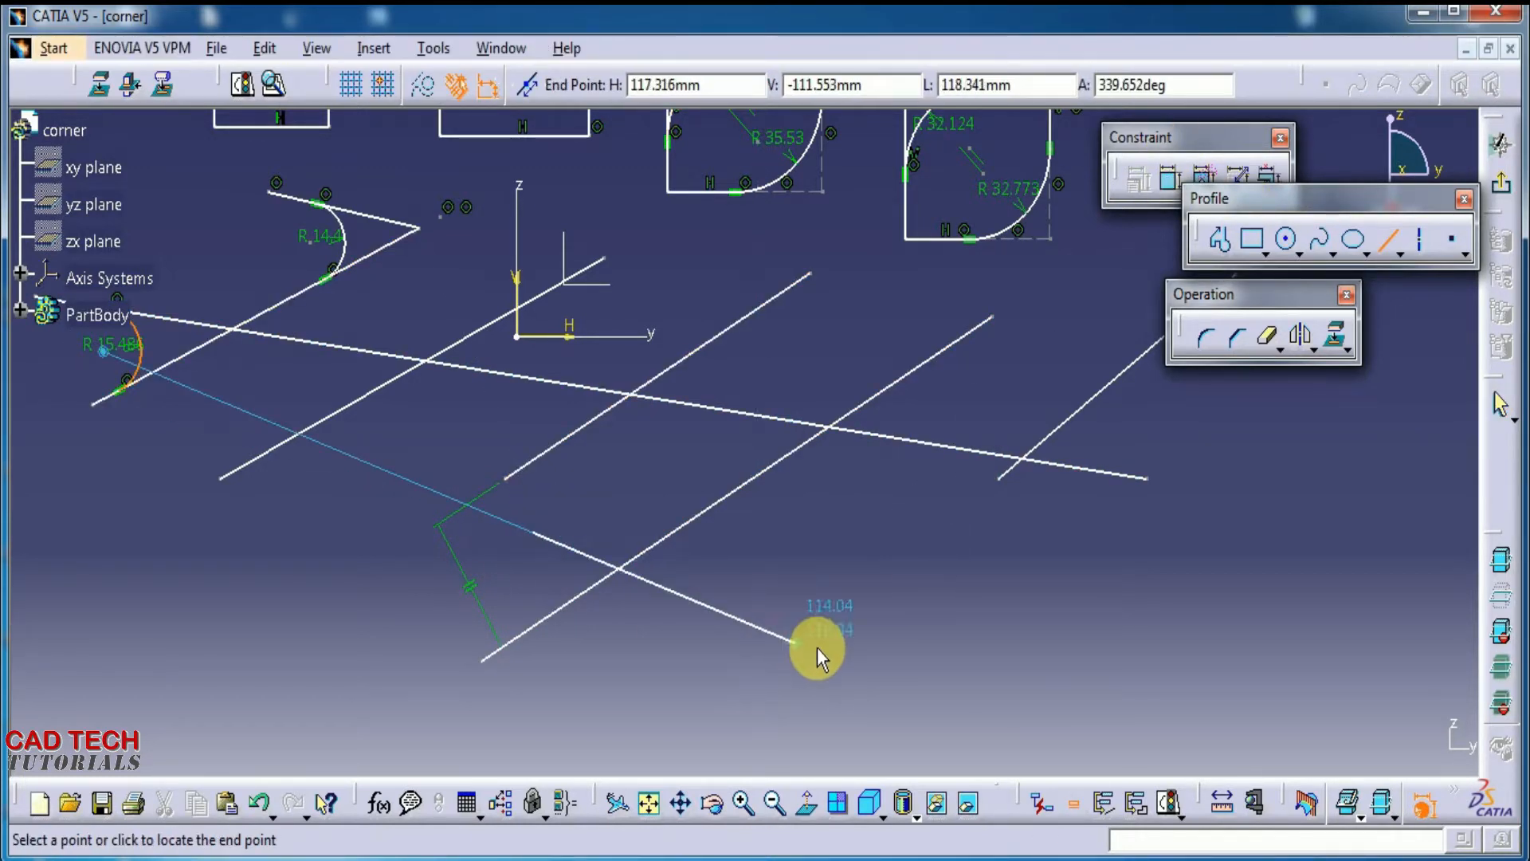
click(815, 644)
click(939, 648)
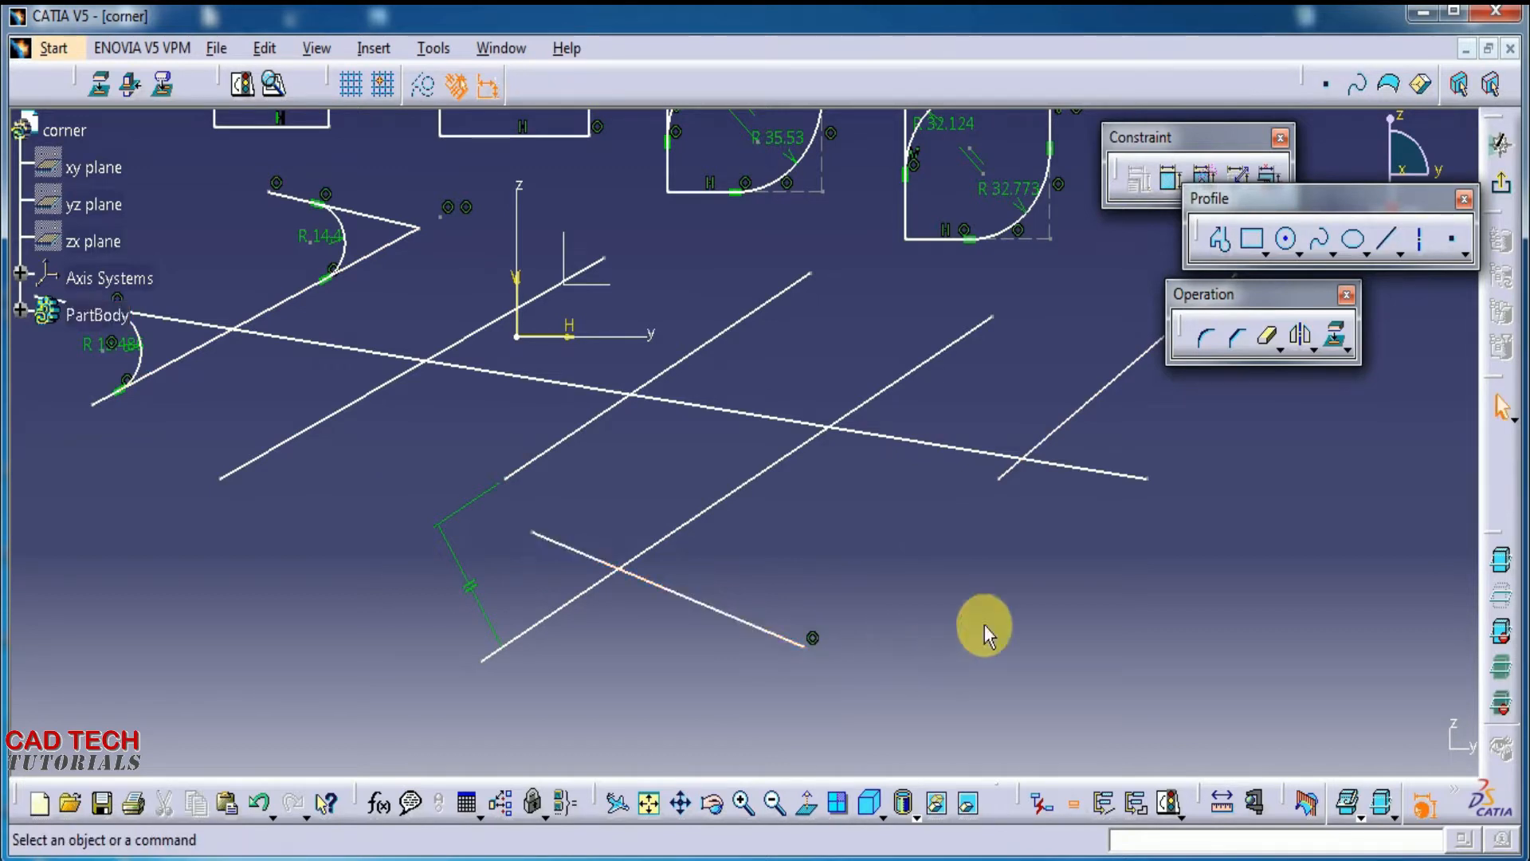
Step: Extend the lower end of the fifth slanted line farther down and left past the long line
drag(1000, 479, 916, 557)
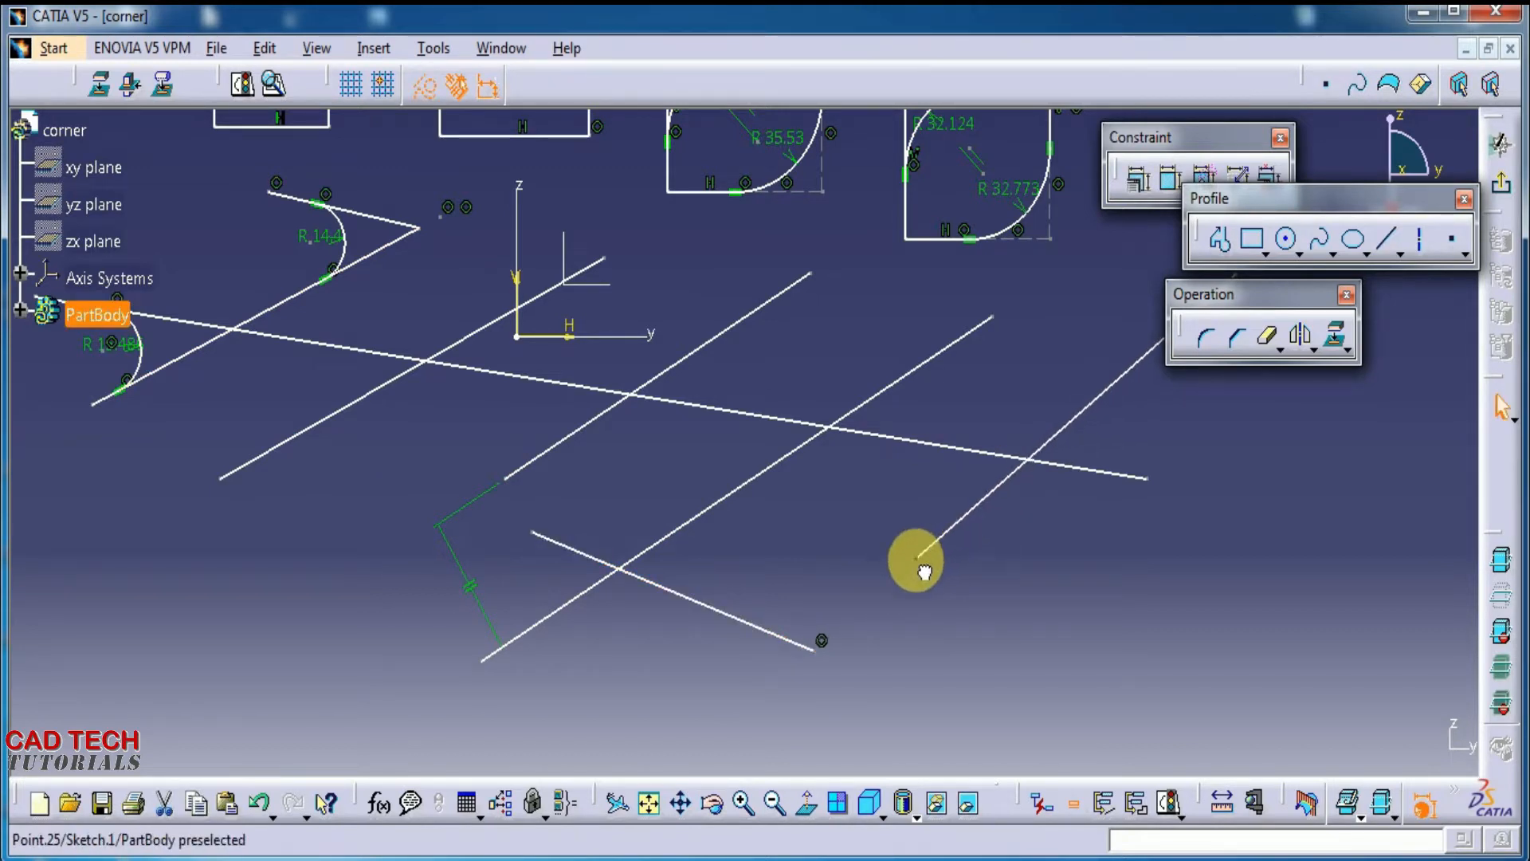
click(1103, 537)
mouse_move(1103, 536)
middle_down()
mouse_move(958, 611)
mouse_move(987, 660)
mouse_move(1025, 680)
mouse_move(1016, 598)
middle_up()
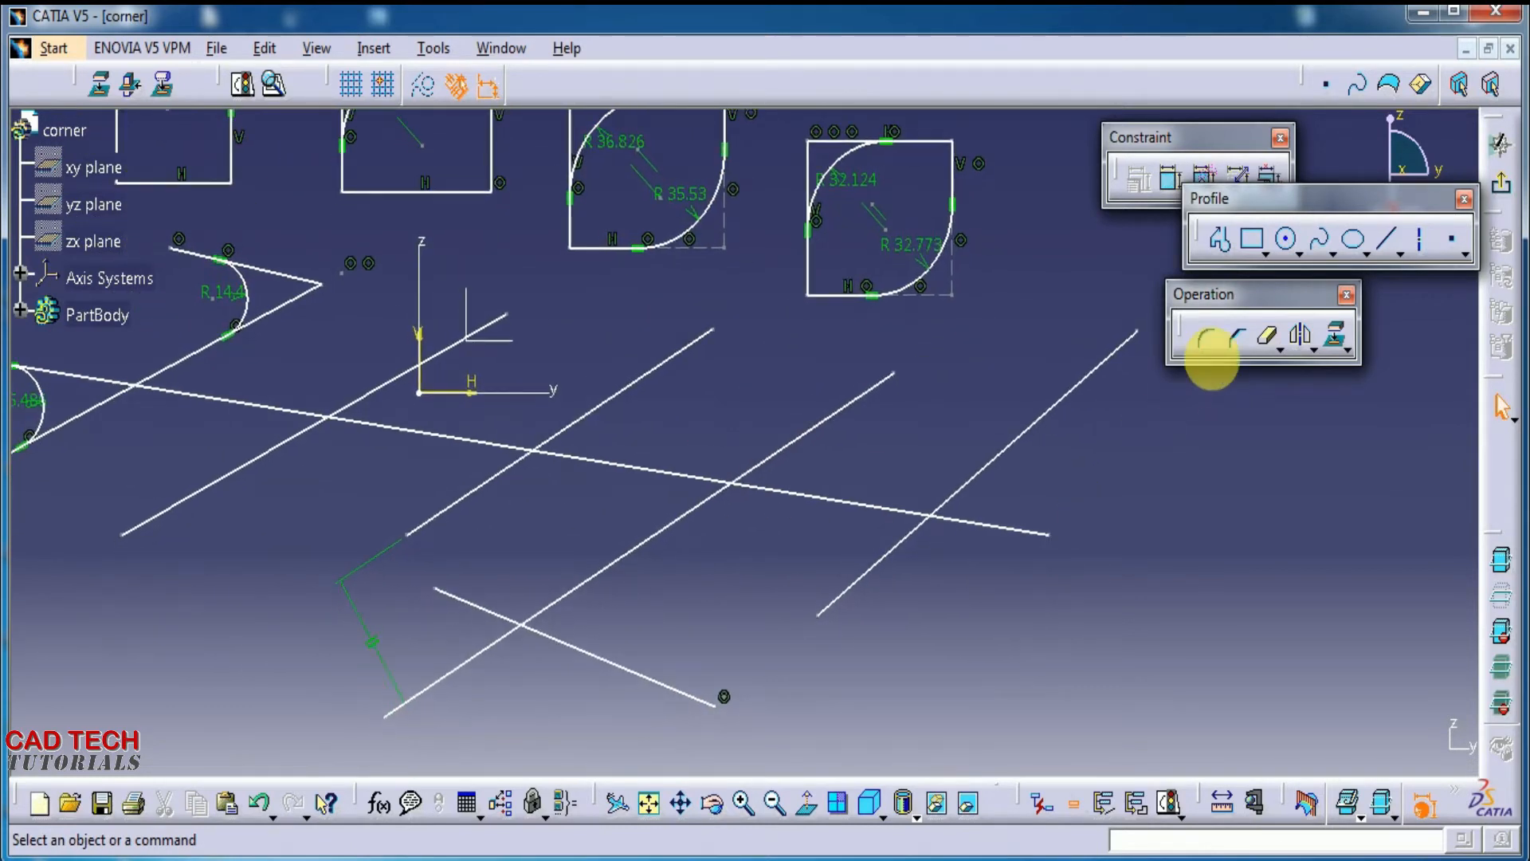
Step: Add a Construction Lines Trim corner of about 15 mm radius between the fifth slanted line and the long line, right of their crossing
click(1206, 337)
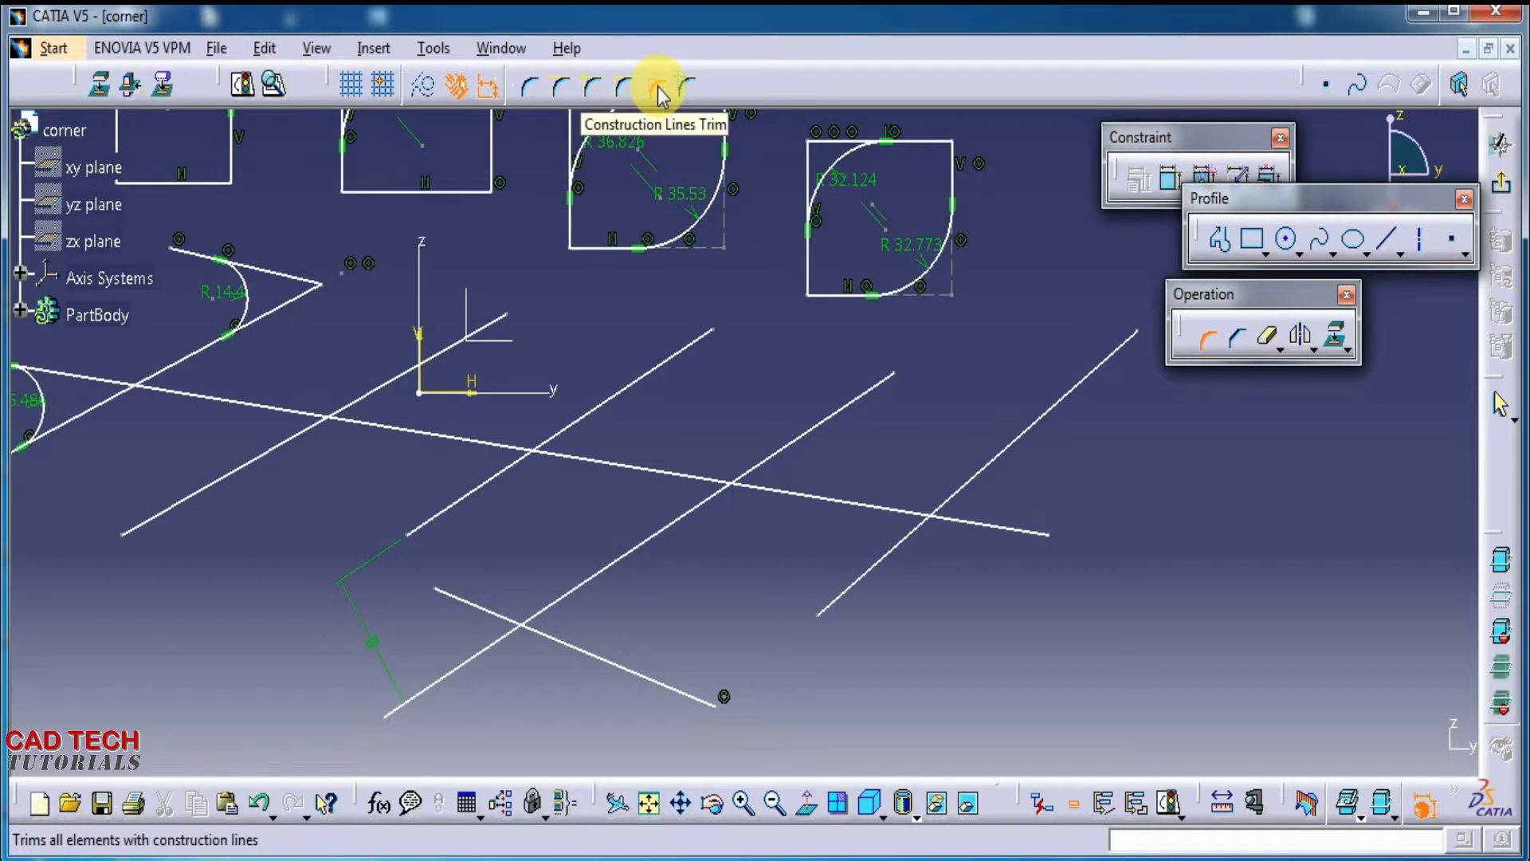
click(986, 467)
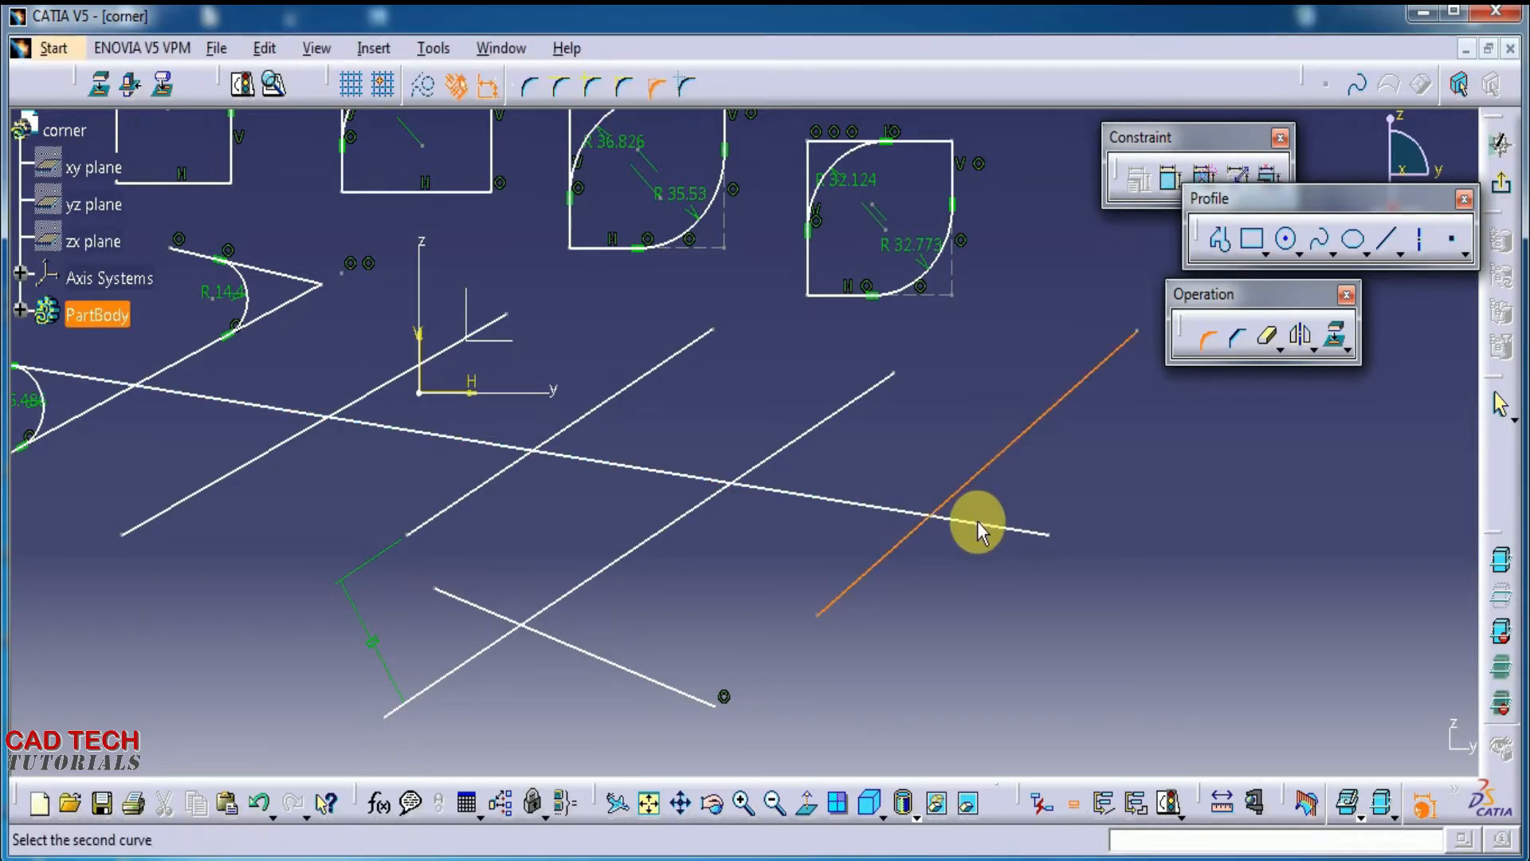
click(980, 529)
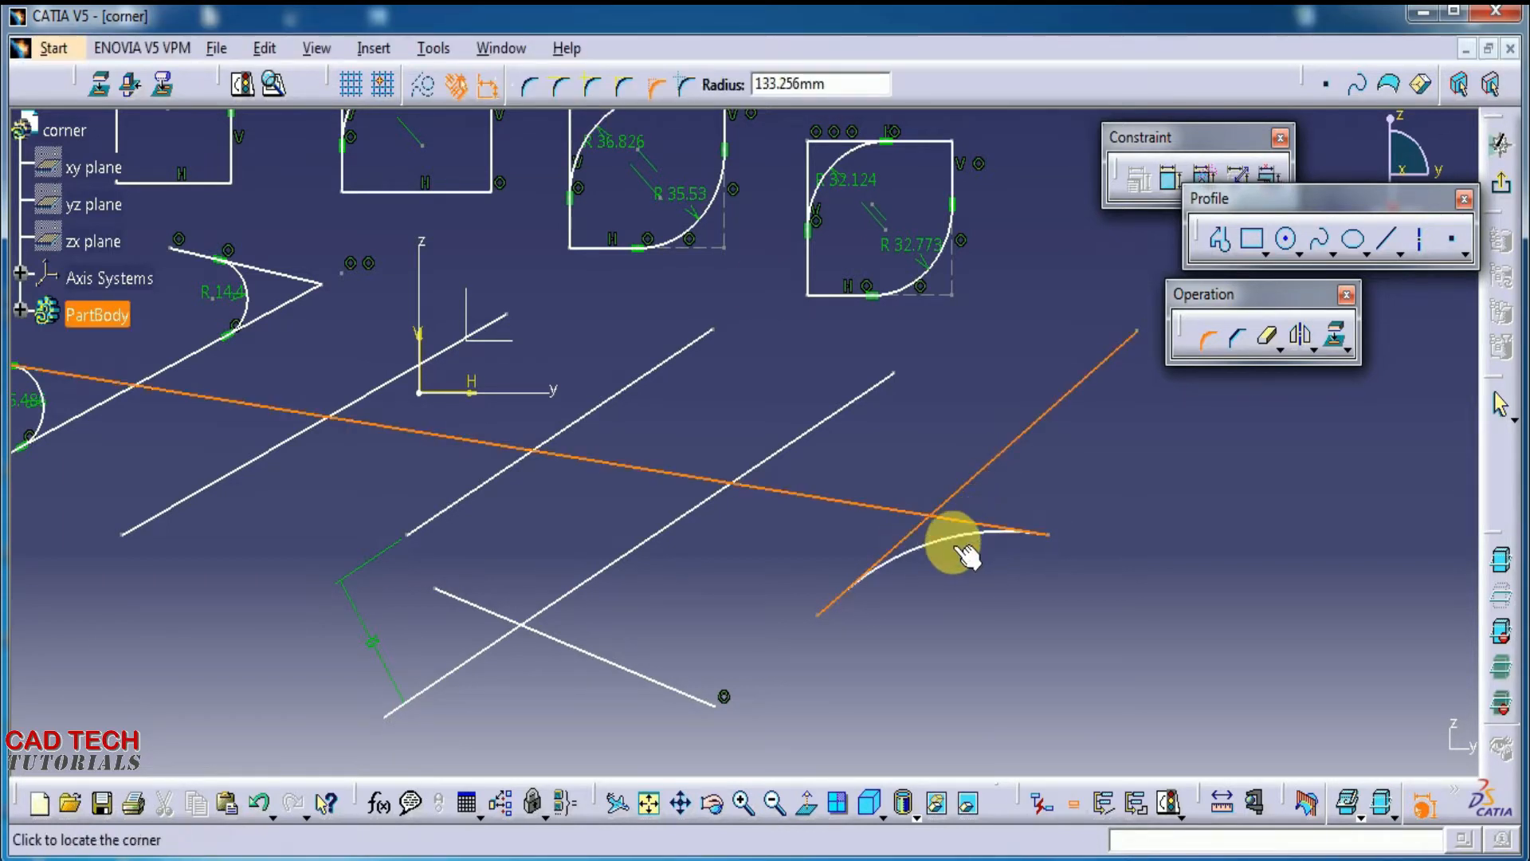
click(989, 481)
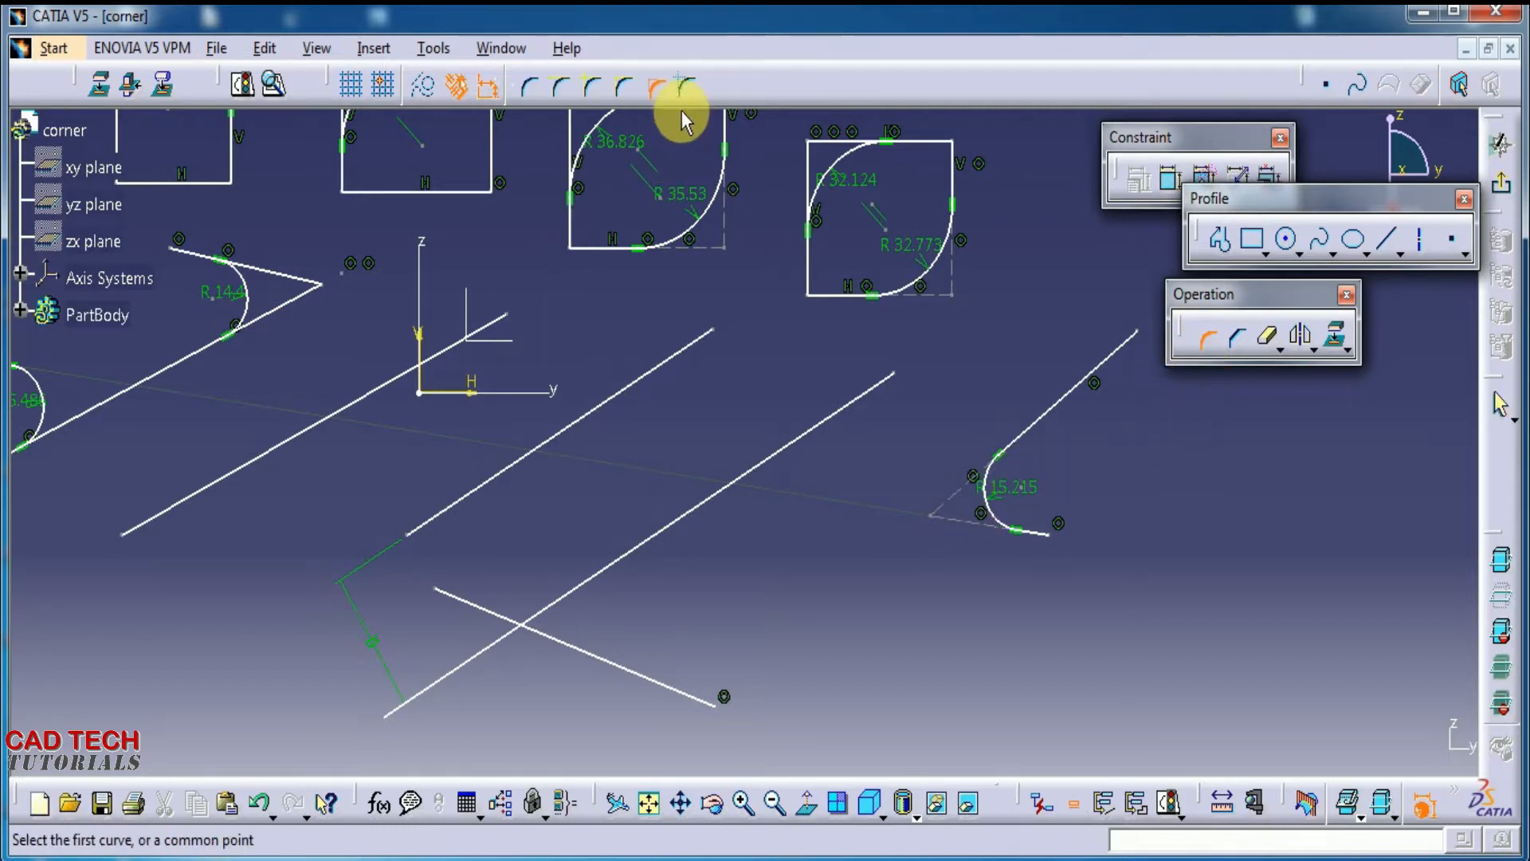
Step: Add a Construction Lines No Trim corner of about 19 mm radius between the short line and the fourth slanted line, right of their crossing
click(687, 90)
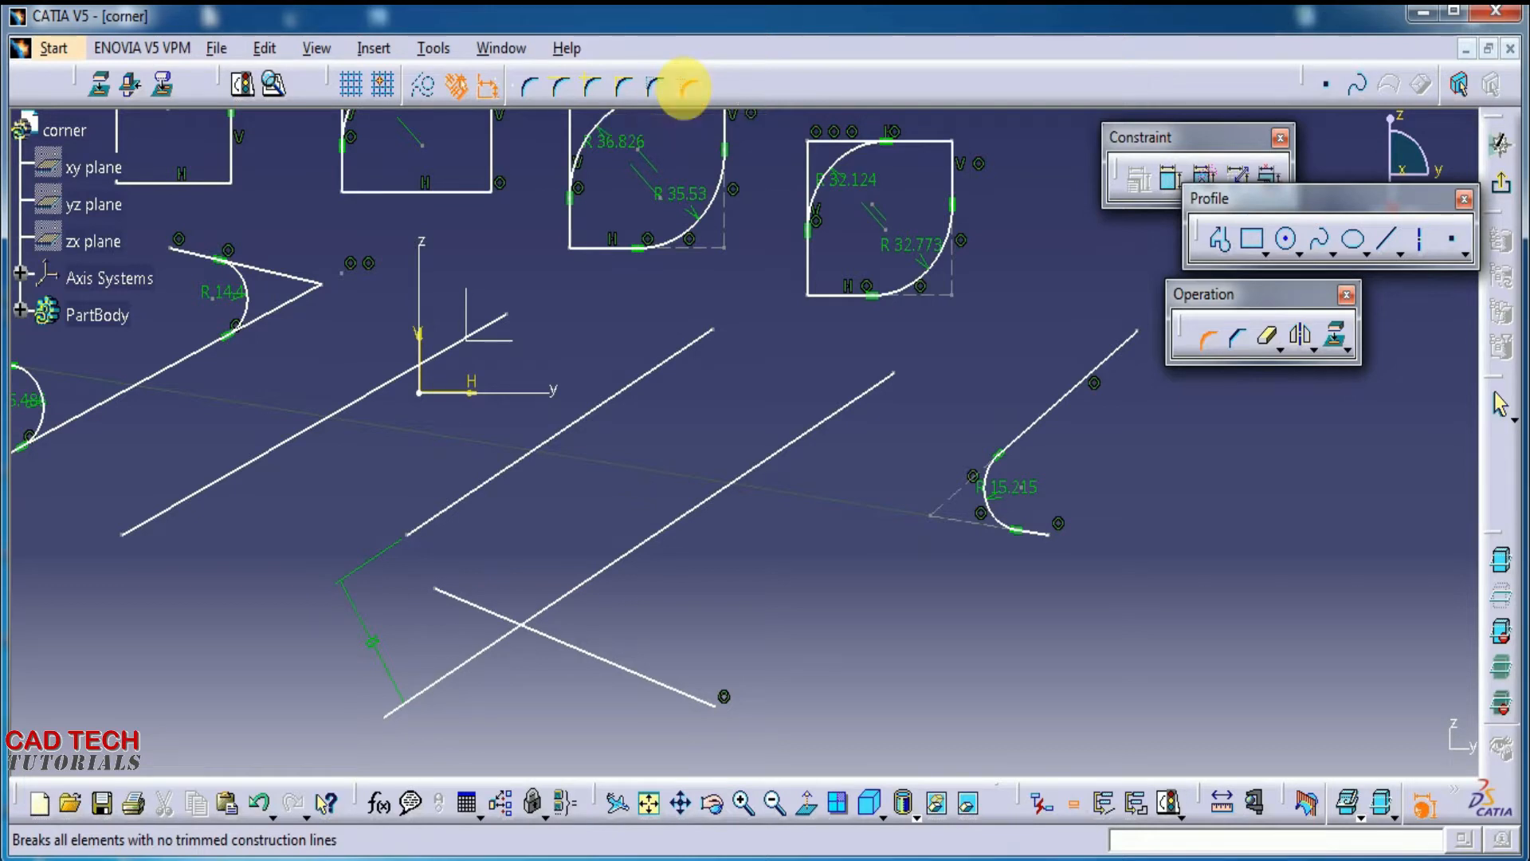
click(566, 642)
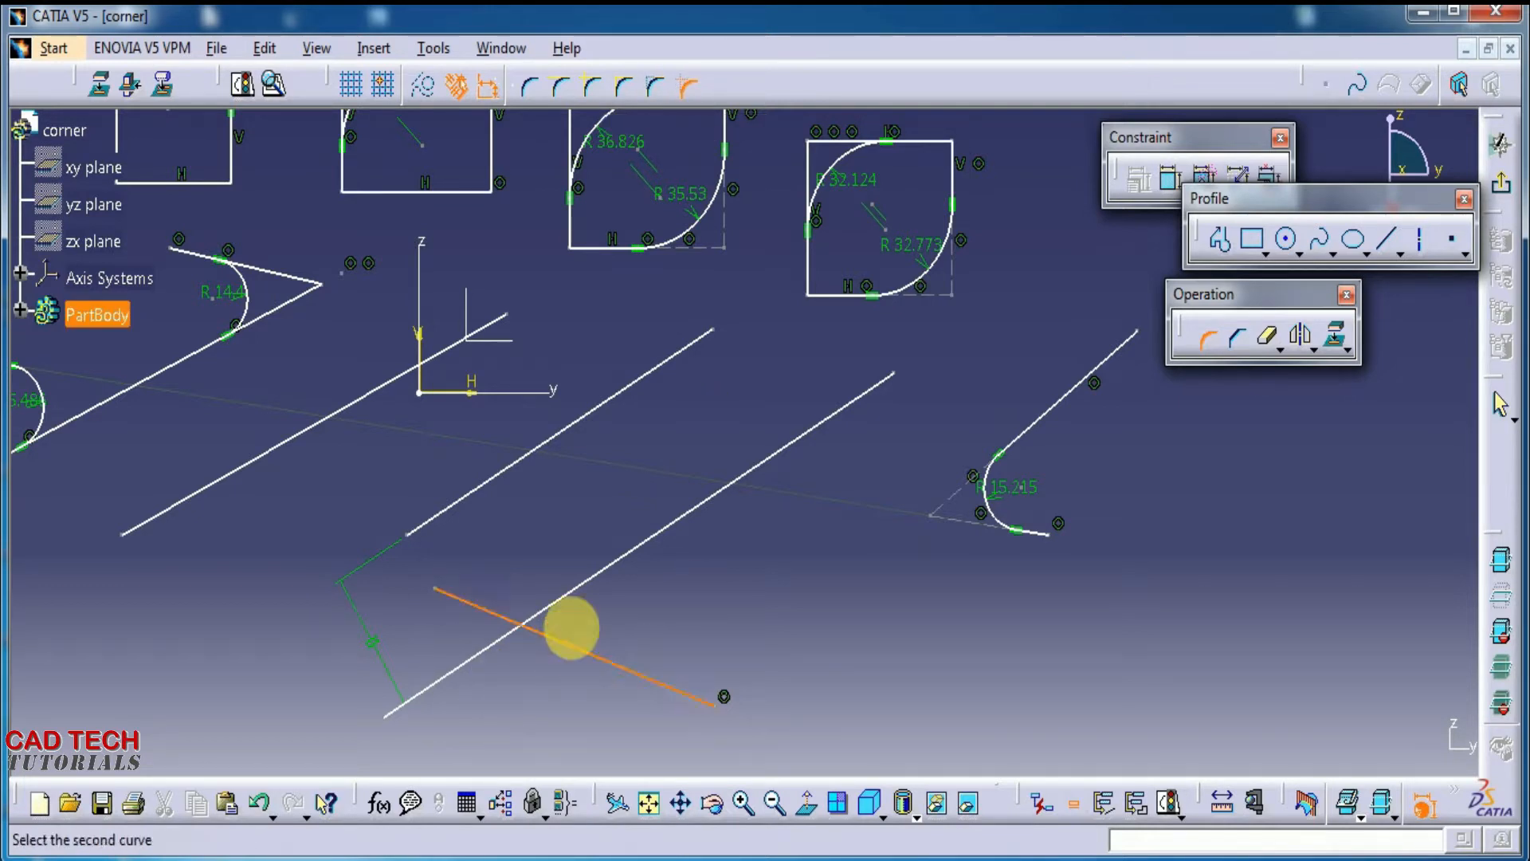
click(584, 592)
click(582, 615)
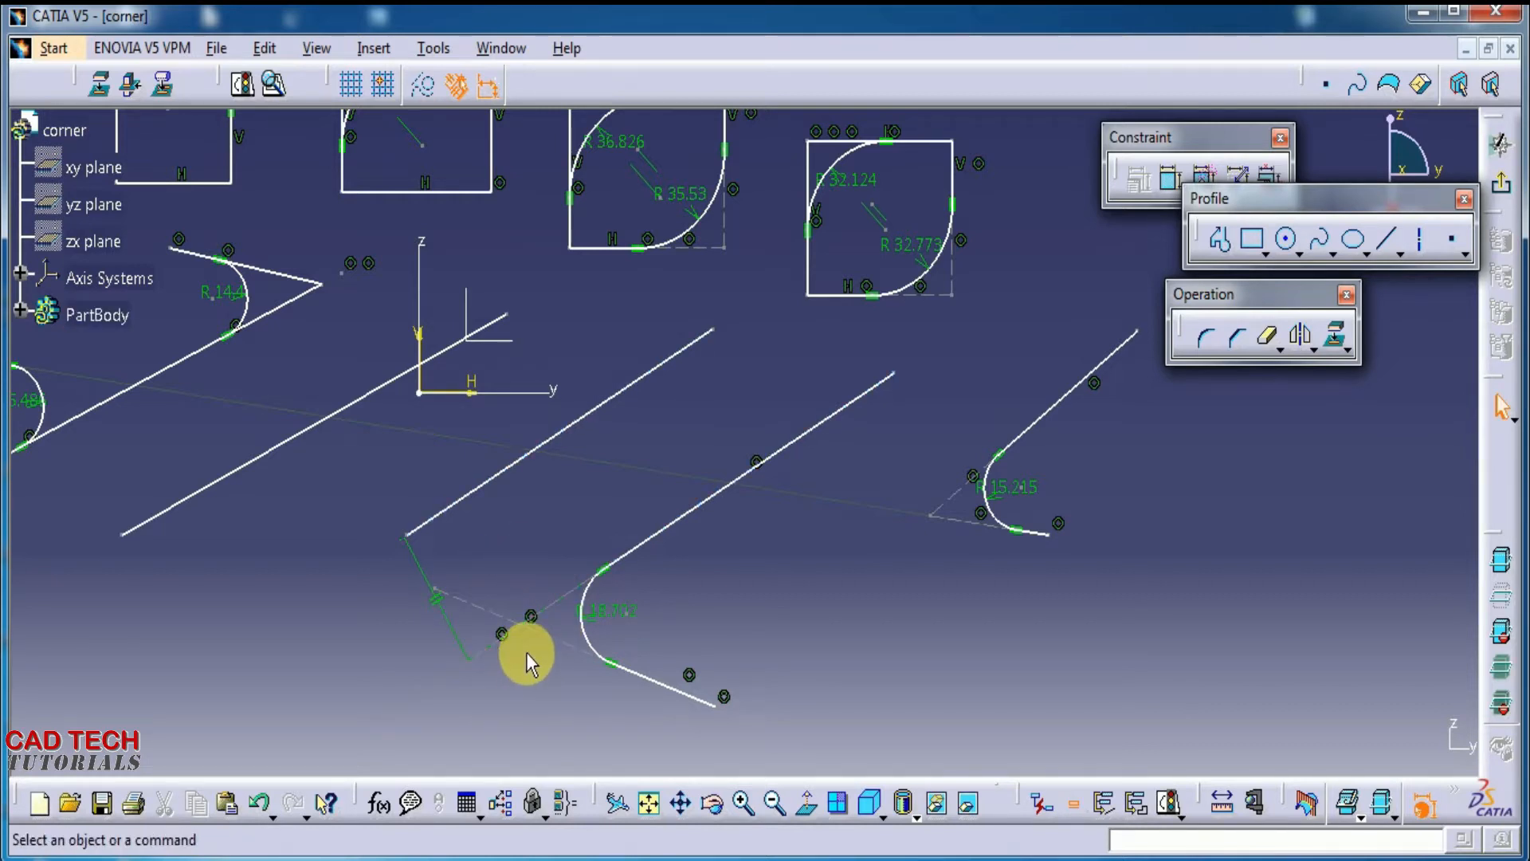
Step: Sketch a long, slightly descending line in the empty area right of the existing rectangles
mouse_move(510, 712)
middle_down()
mouse_move(597, 708)
mouse_move(590, 721)
middle_up()
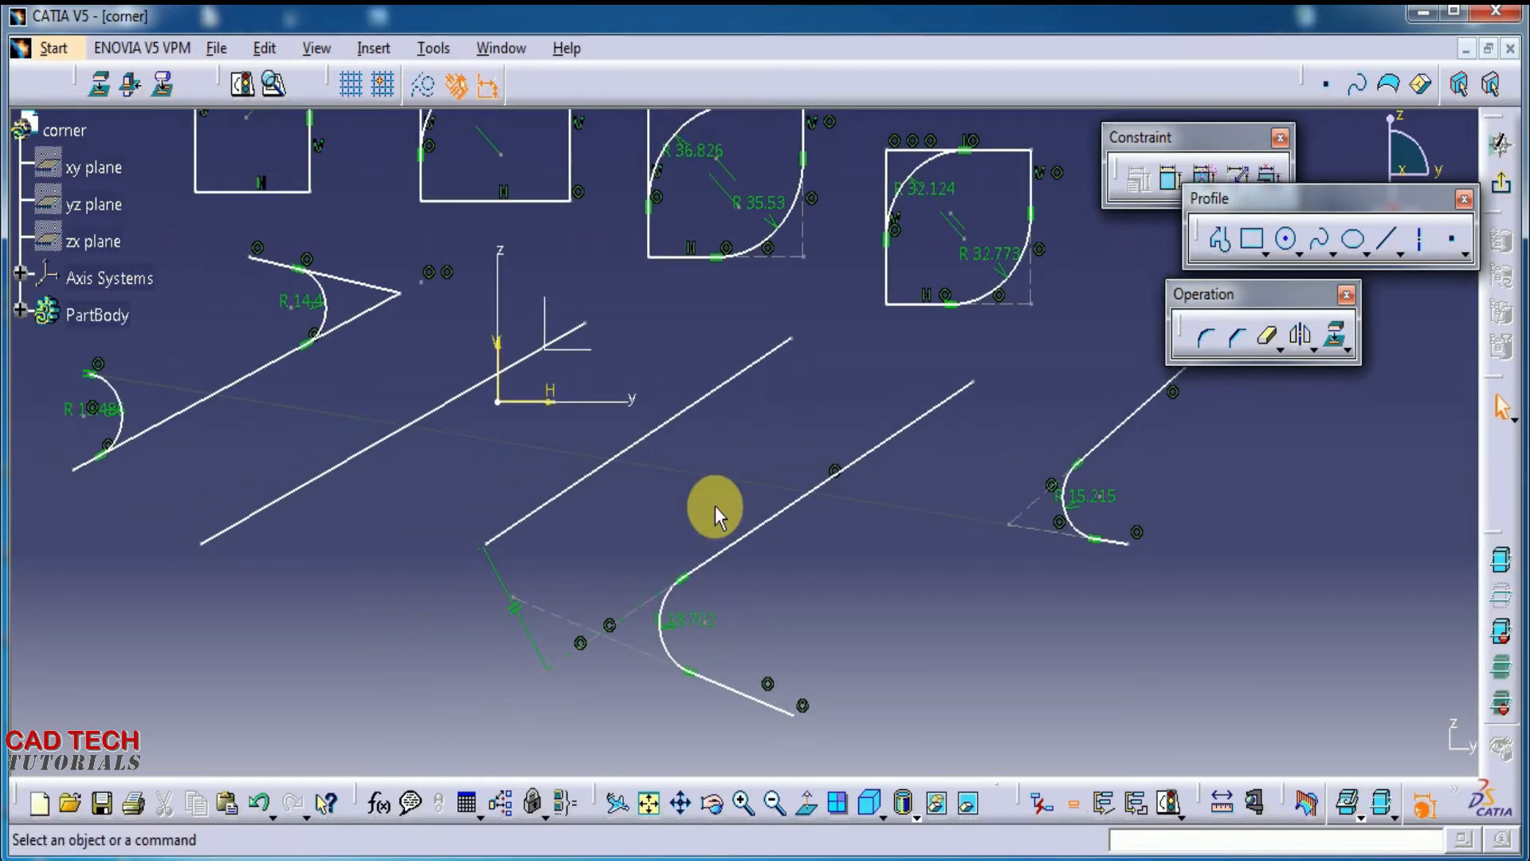
mouse_move(730, 480)
middle_down()
mouse_move(730, 540)
mouse_move(824, 501)
mouse_move(829, 542)
middle_up()
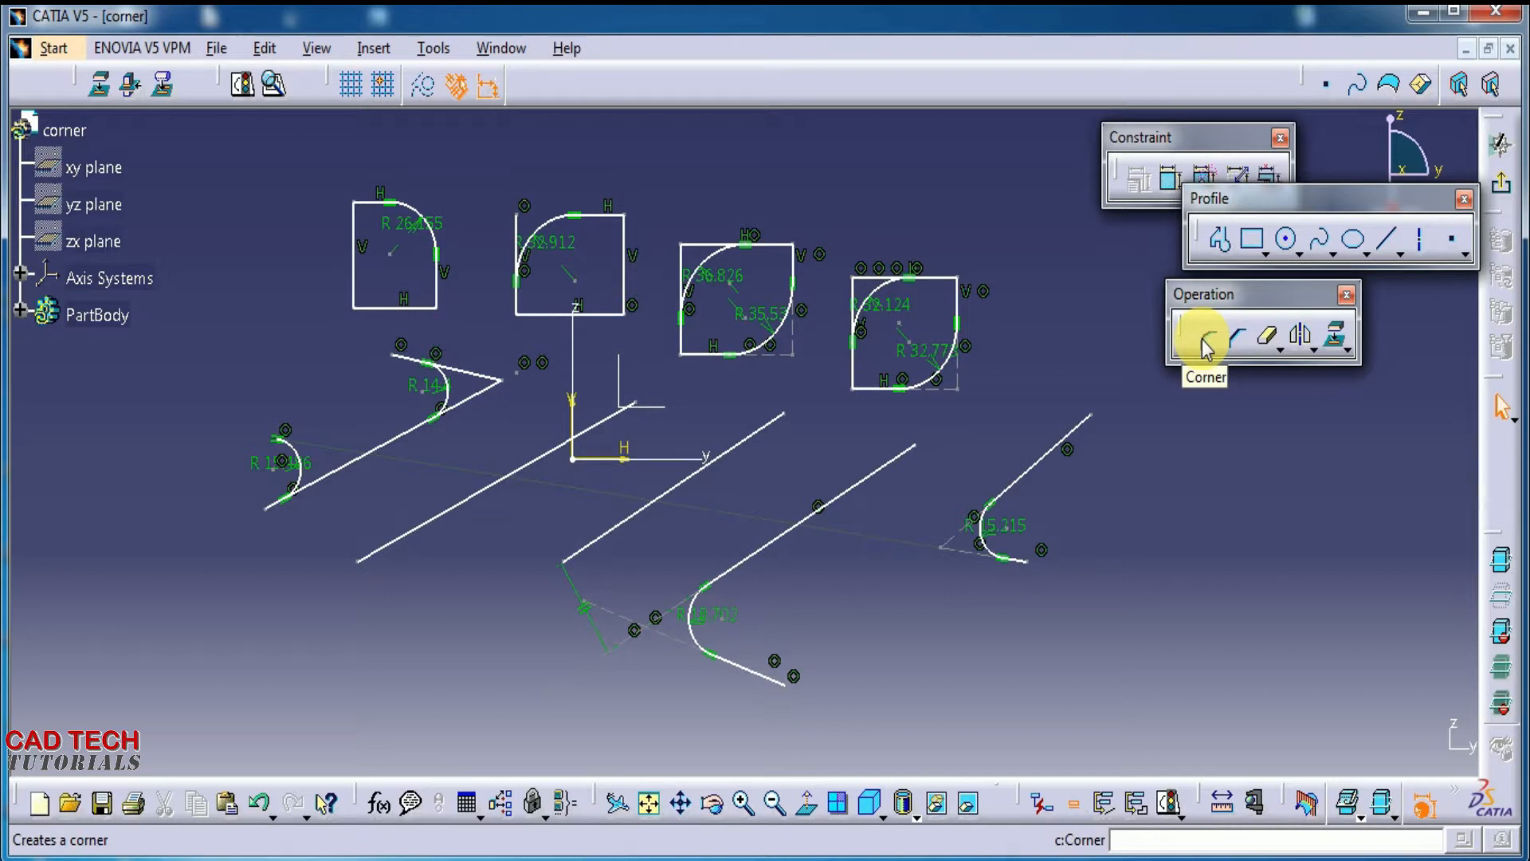
mouse_move(1161, 467)
middle_down()
mouse_move(844, 564)
mouse_move(793, 539)
middle_up()
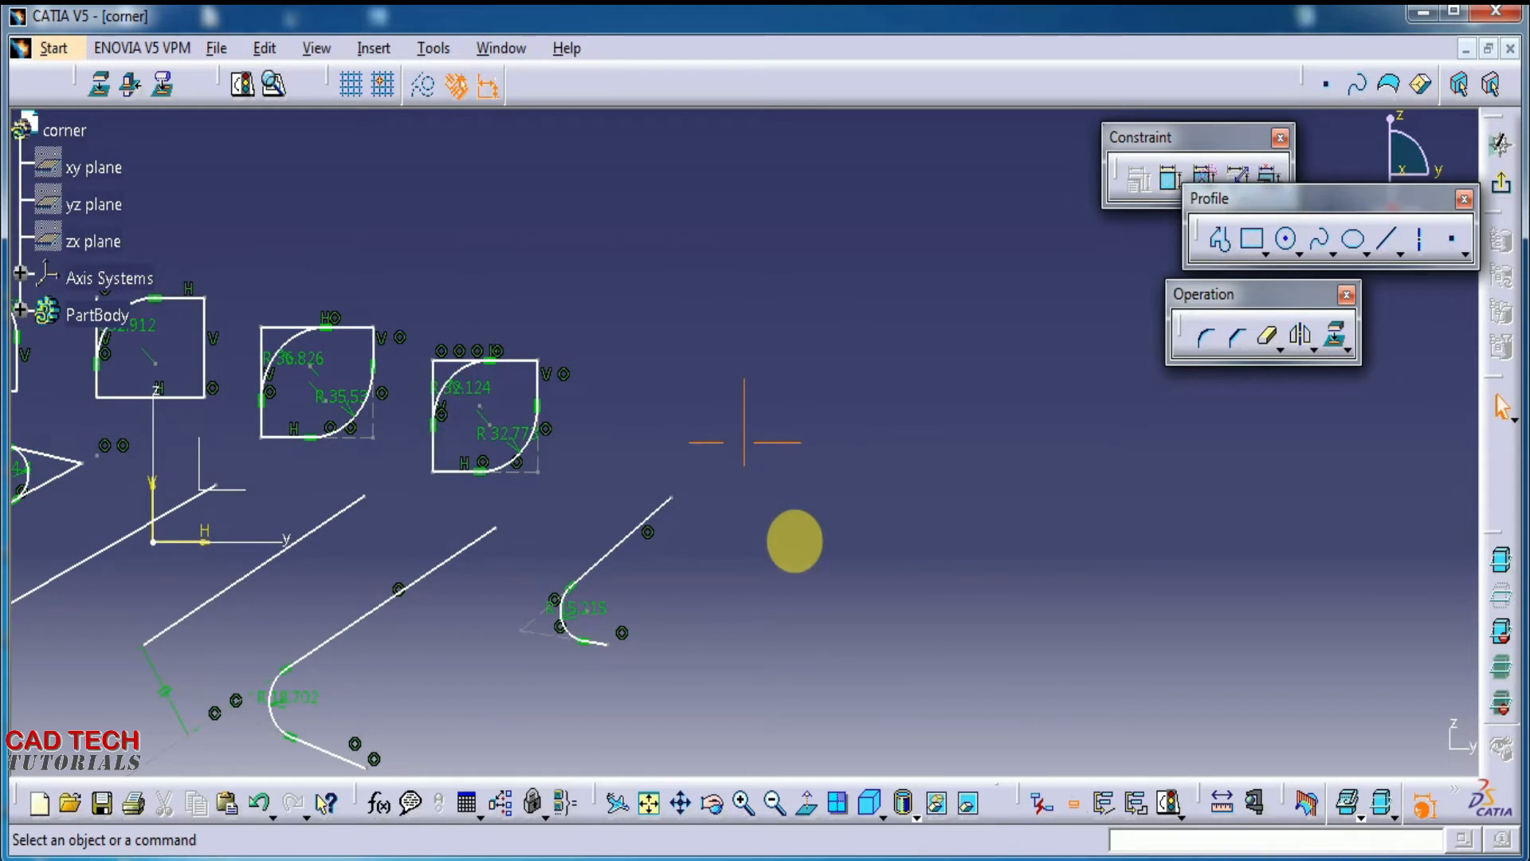
click(1387, 239)
click(751, 436)
click(1190, 510)
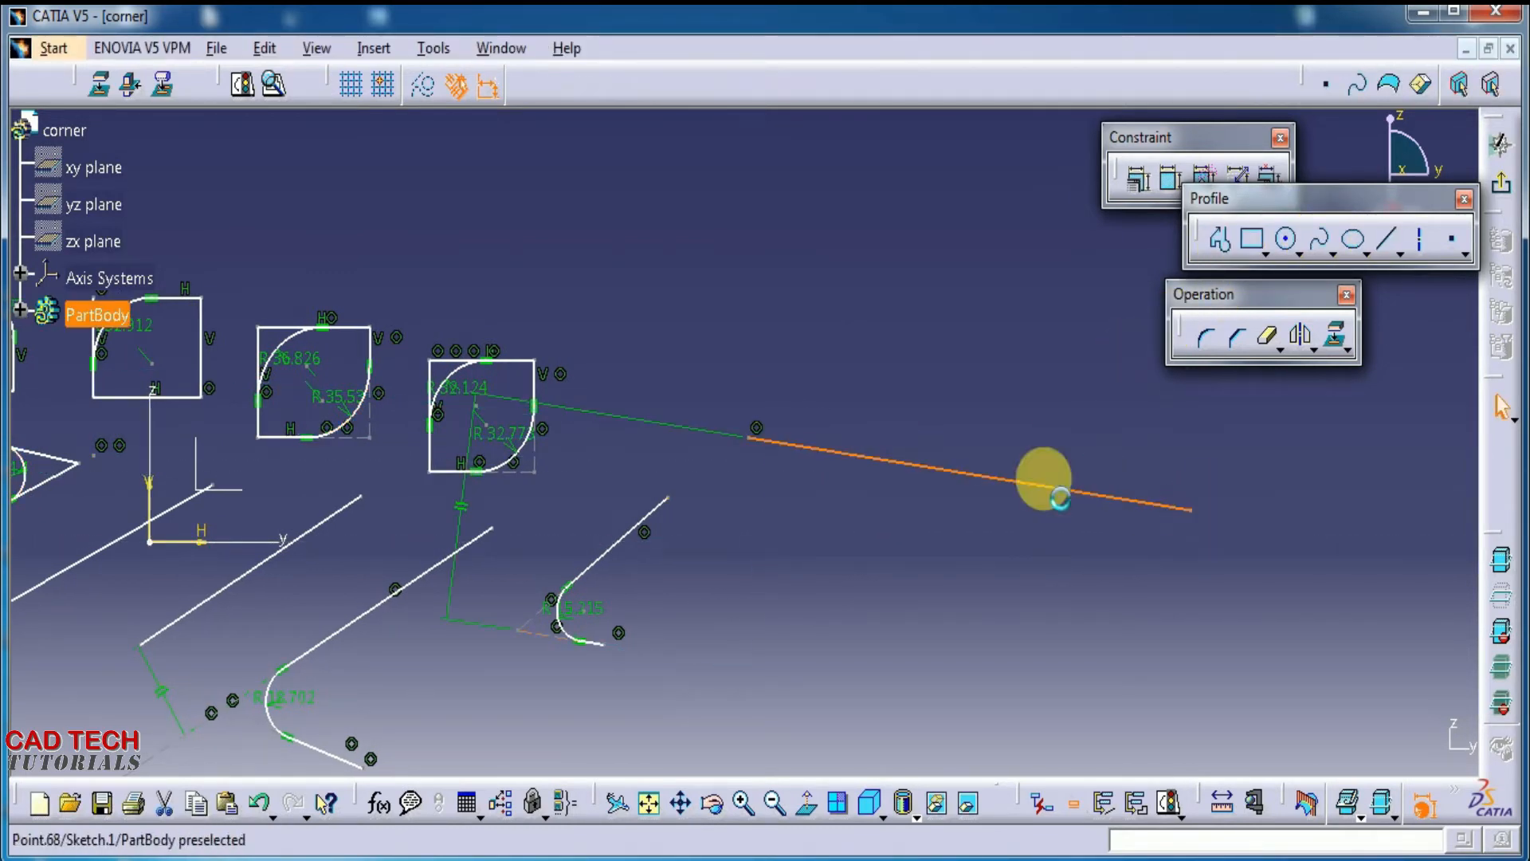
click(957, 294)
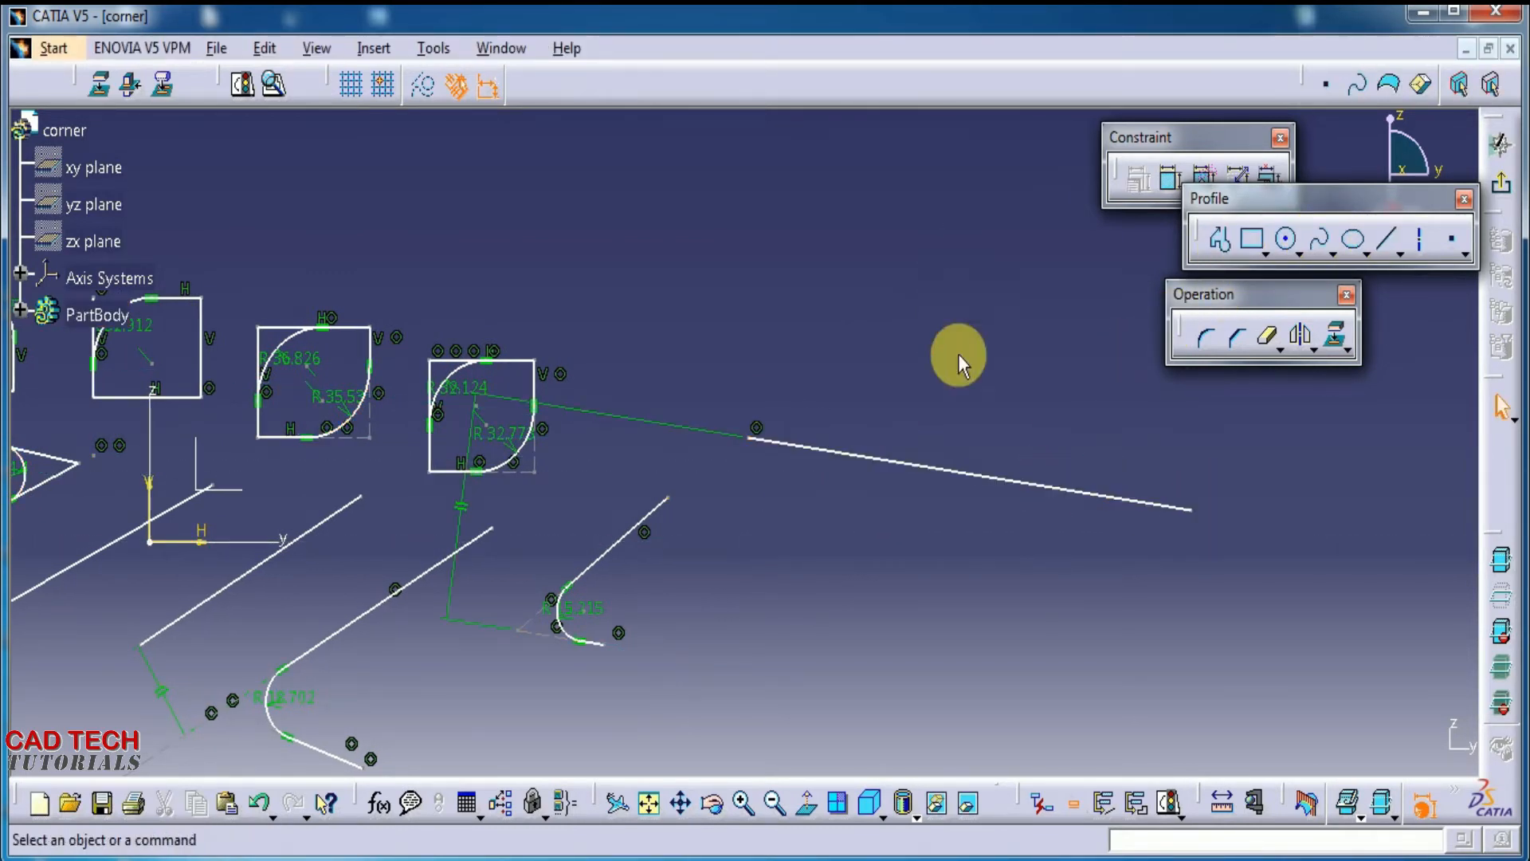
Step: Sketch two nearly vertical lines crossing the new long line, spaced apart along its length
click(1387, 238)
click(889, 269)
click(918, 658)
click(1057, 339)
click(1092, 659)
Step: Sketch a rectangle above and left of the new crossing lines
click(1252, 239)
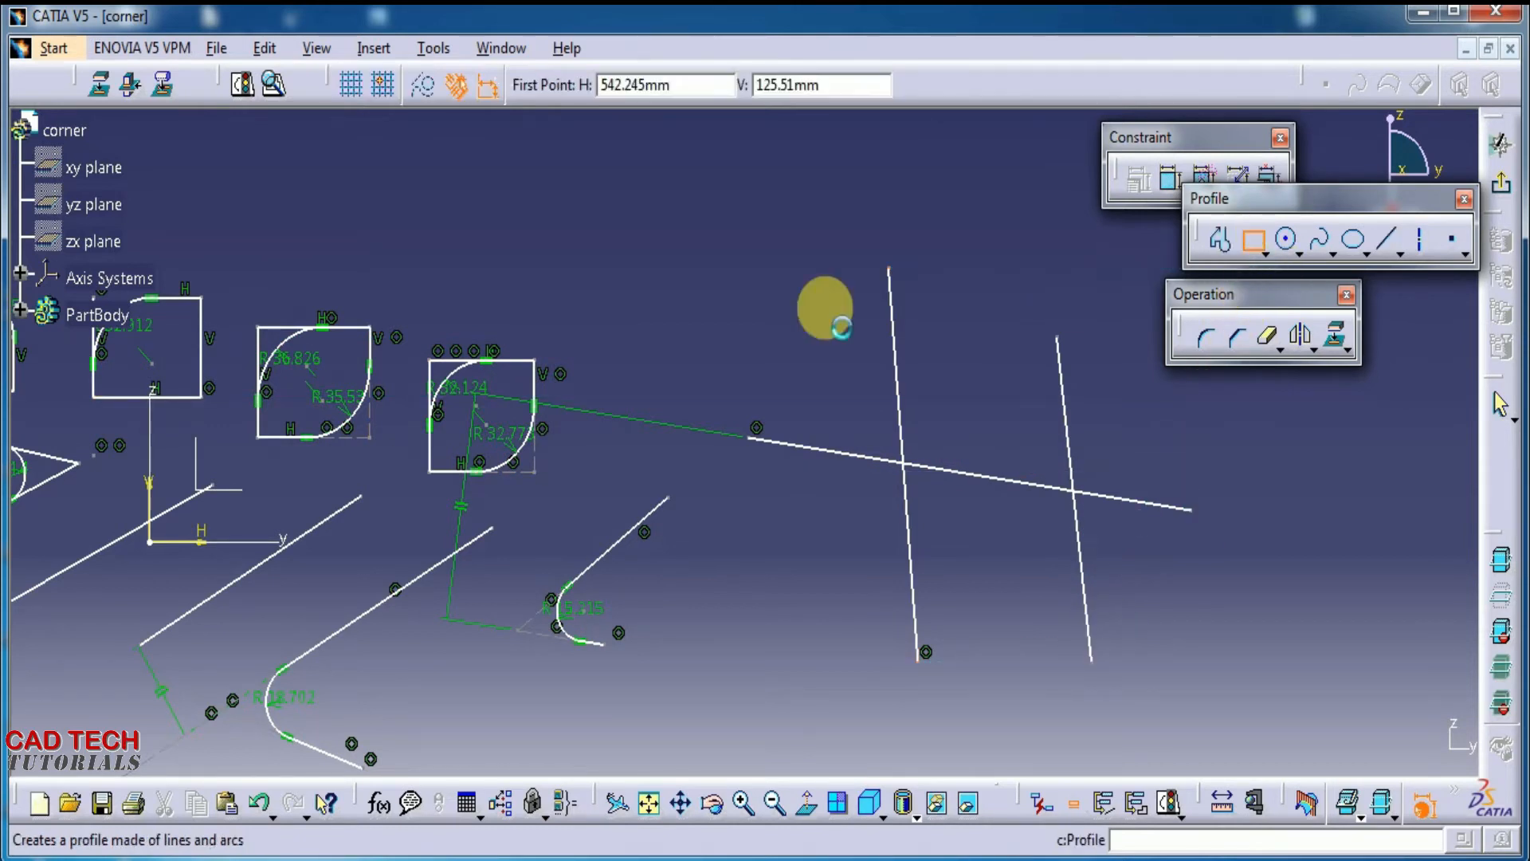
click(566, 174)
click(759, 354)
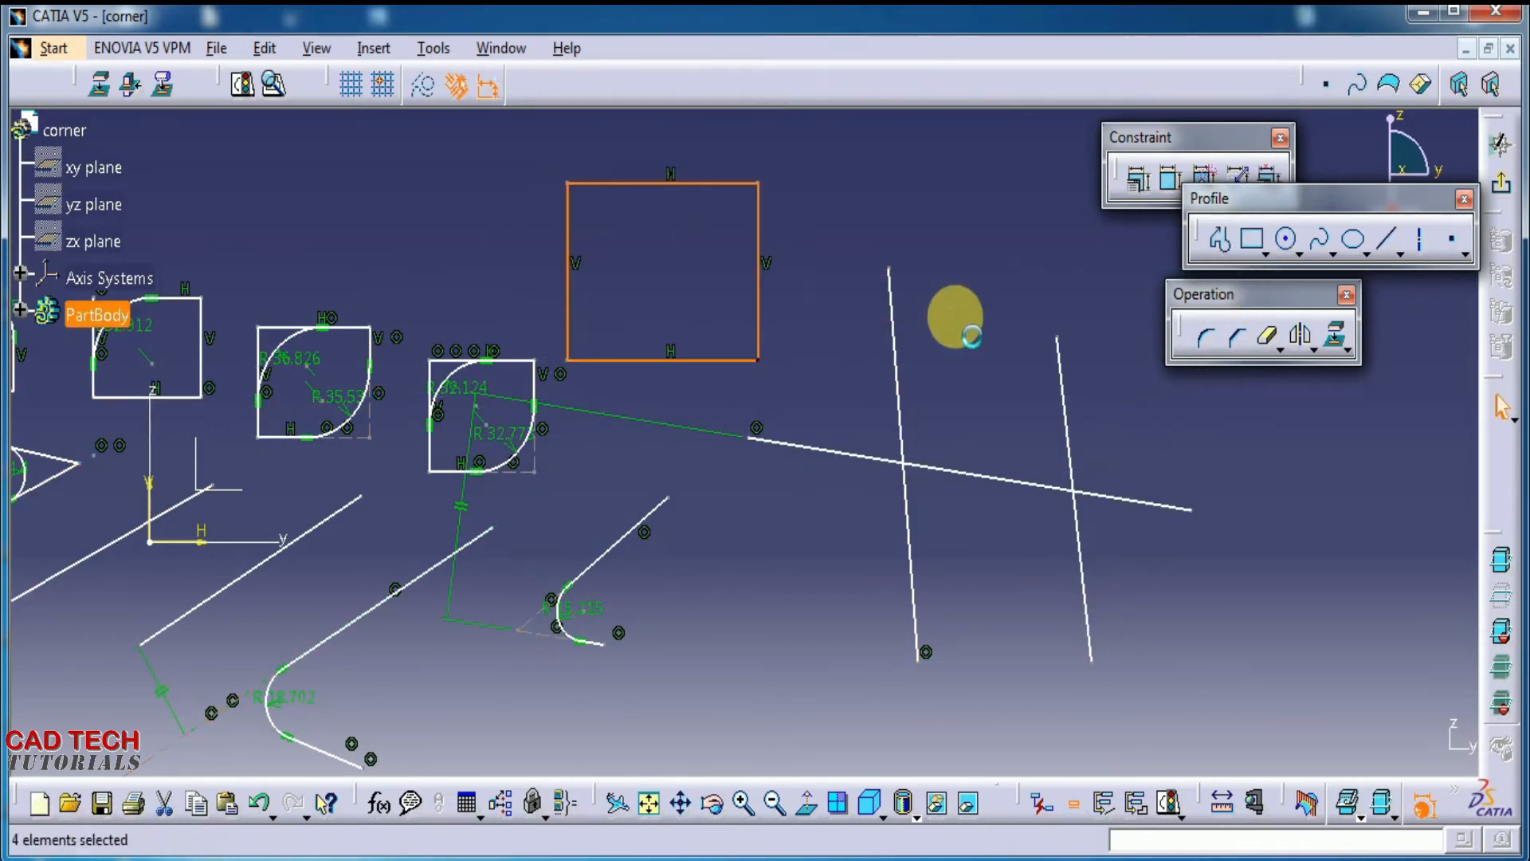
Step: Add a Trim All Elements corner of about 81 mm radius at the new rectangle's upper-left vertex, locating the arc outside the rectangle
middle_drag(974, 351, 1003, 444)
click(1207, 341)
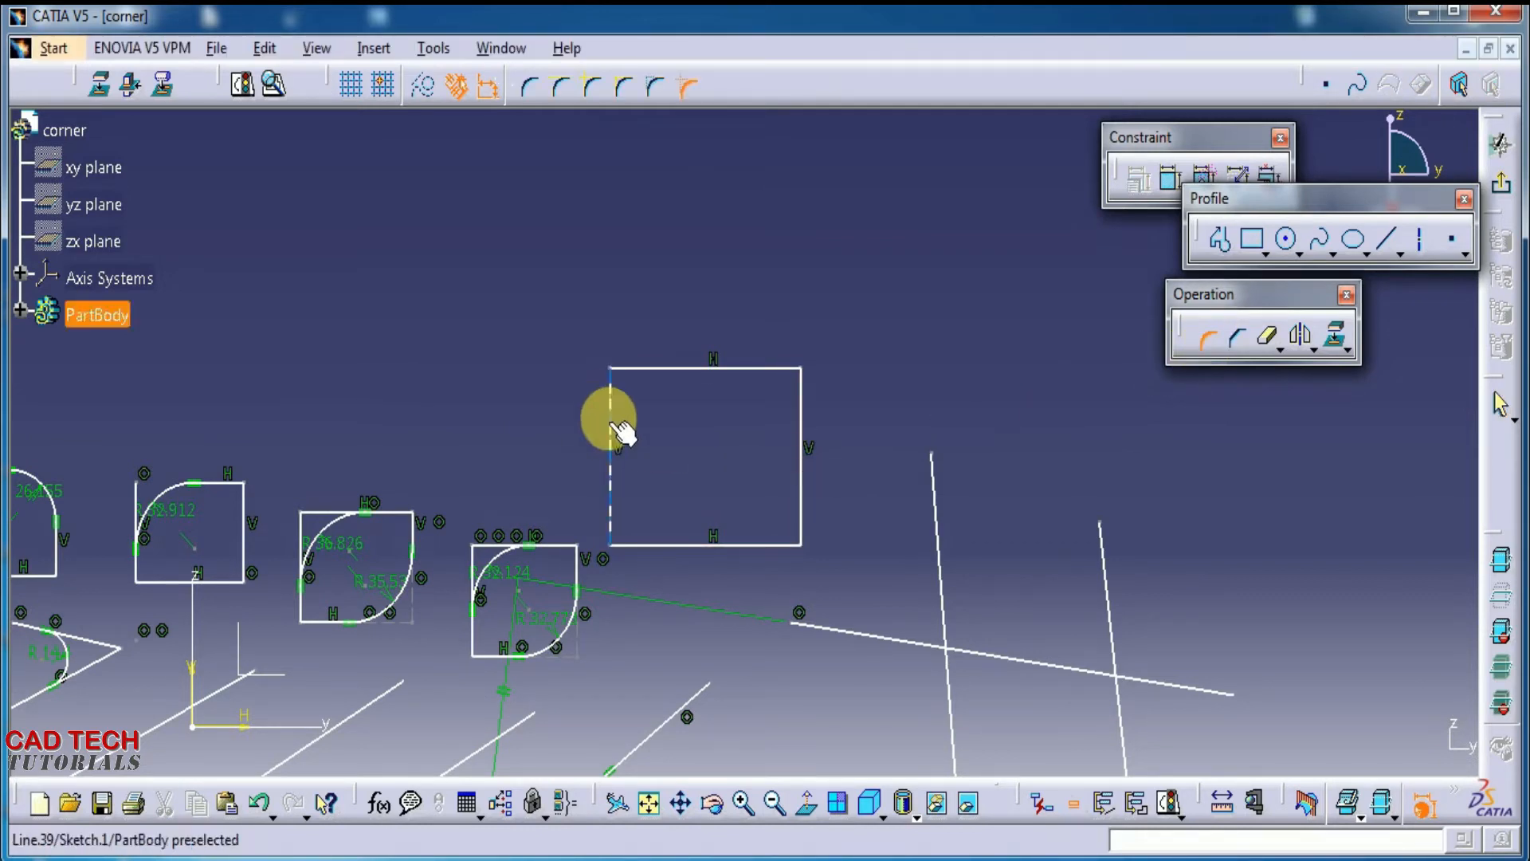
click(532, 89)
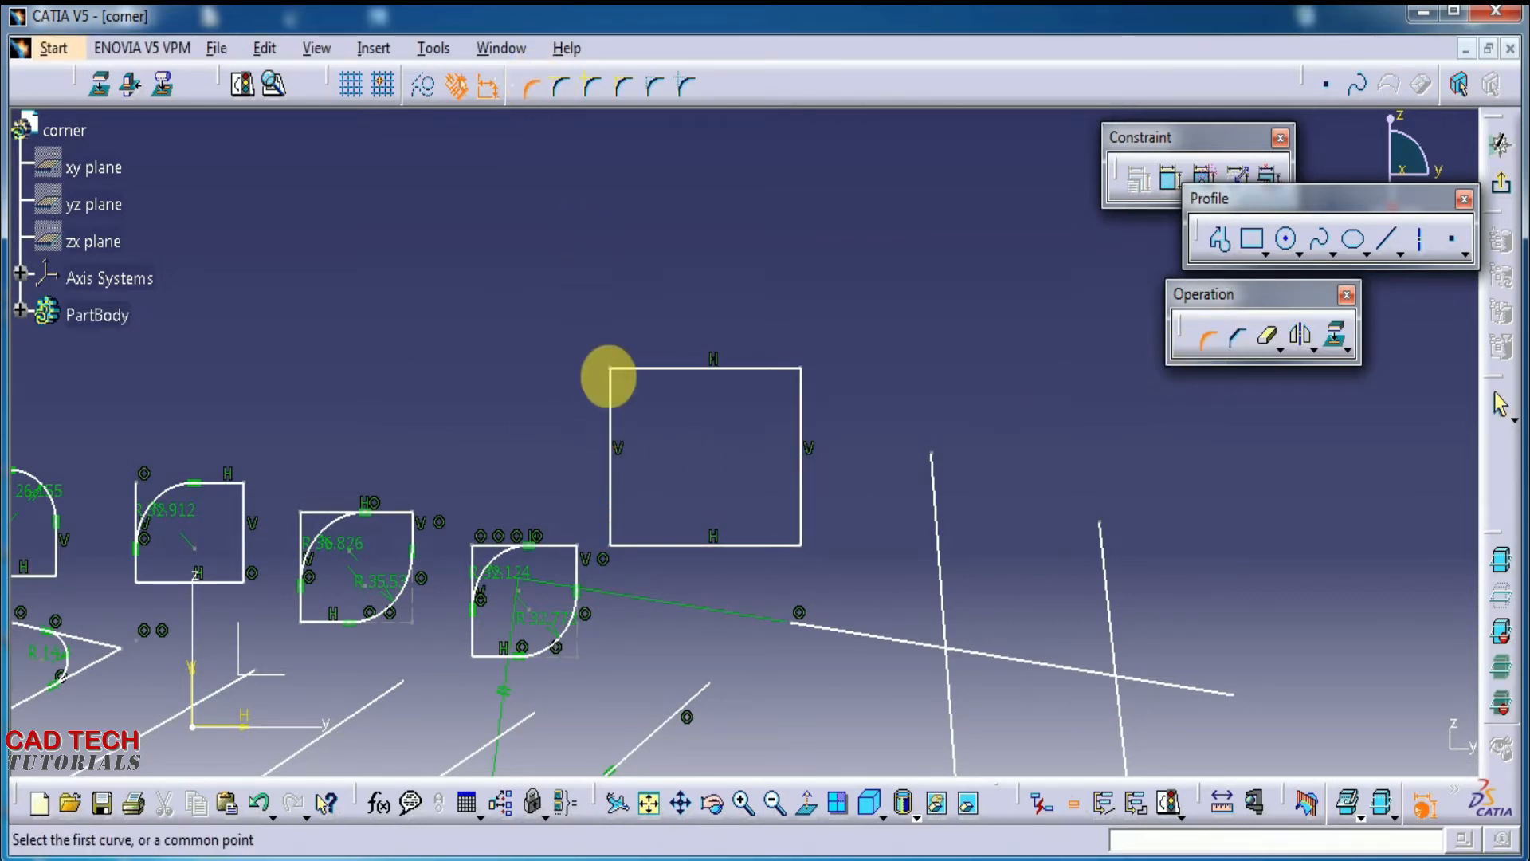
click(610, 420)
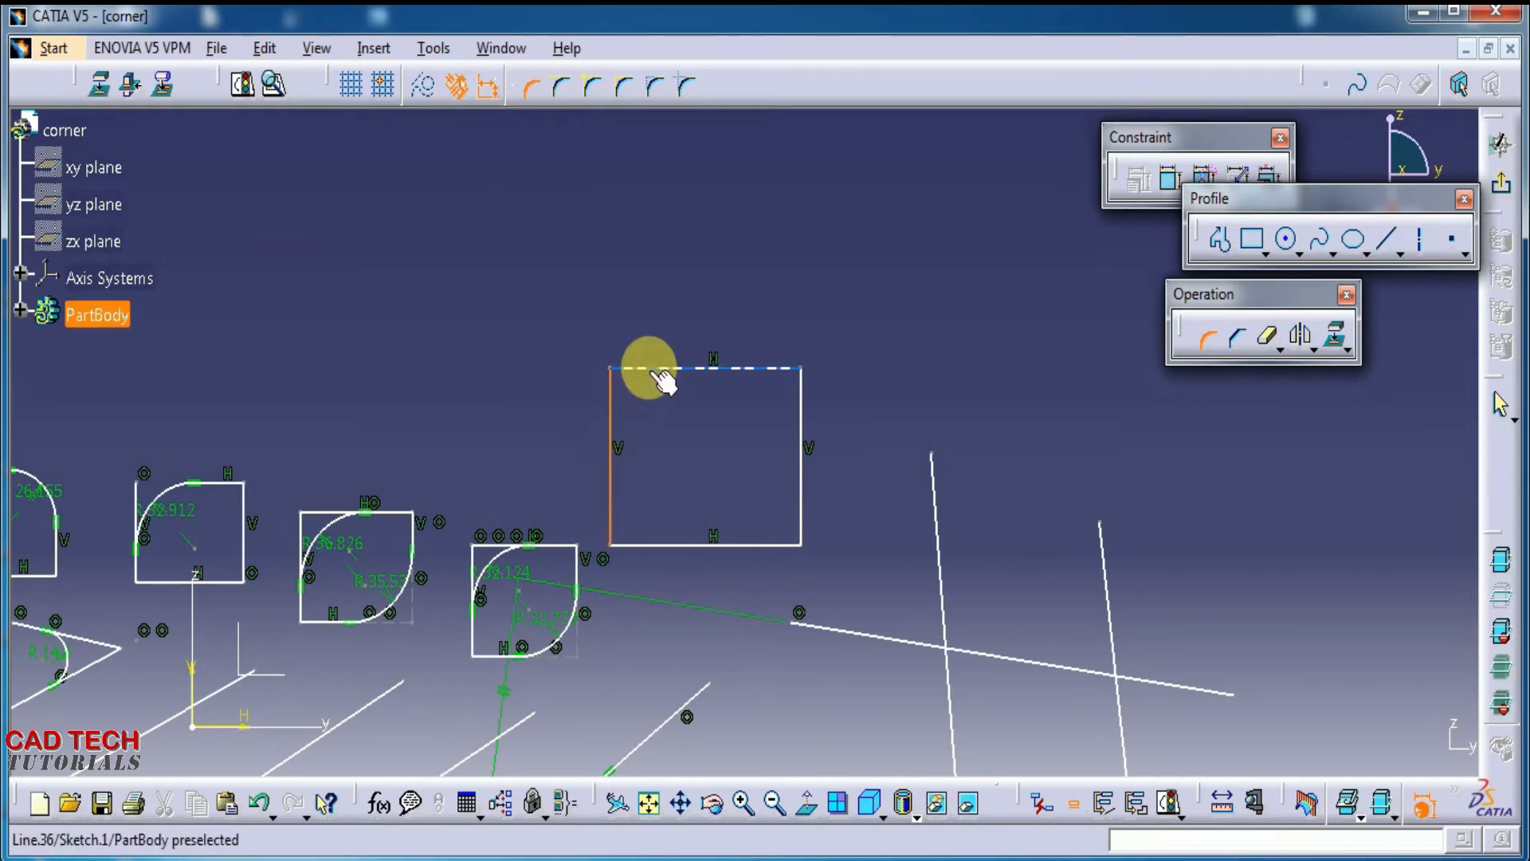
click(652, 368)
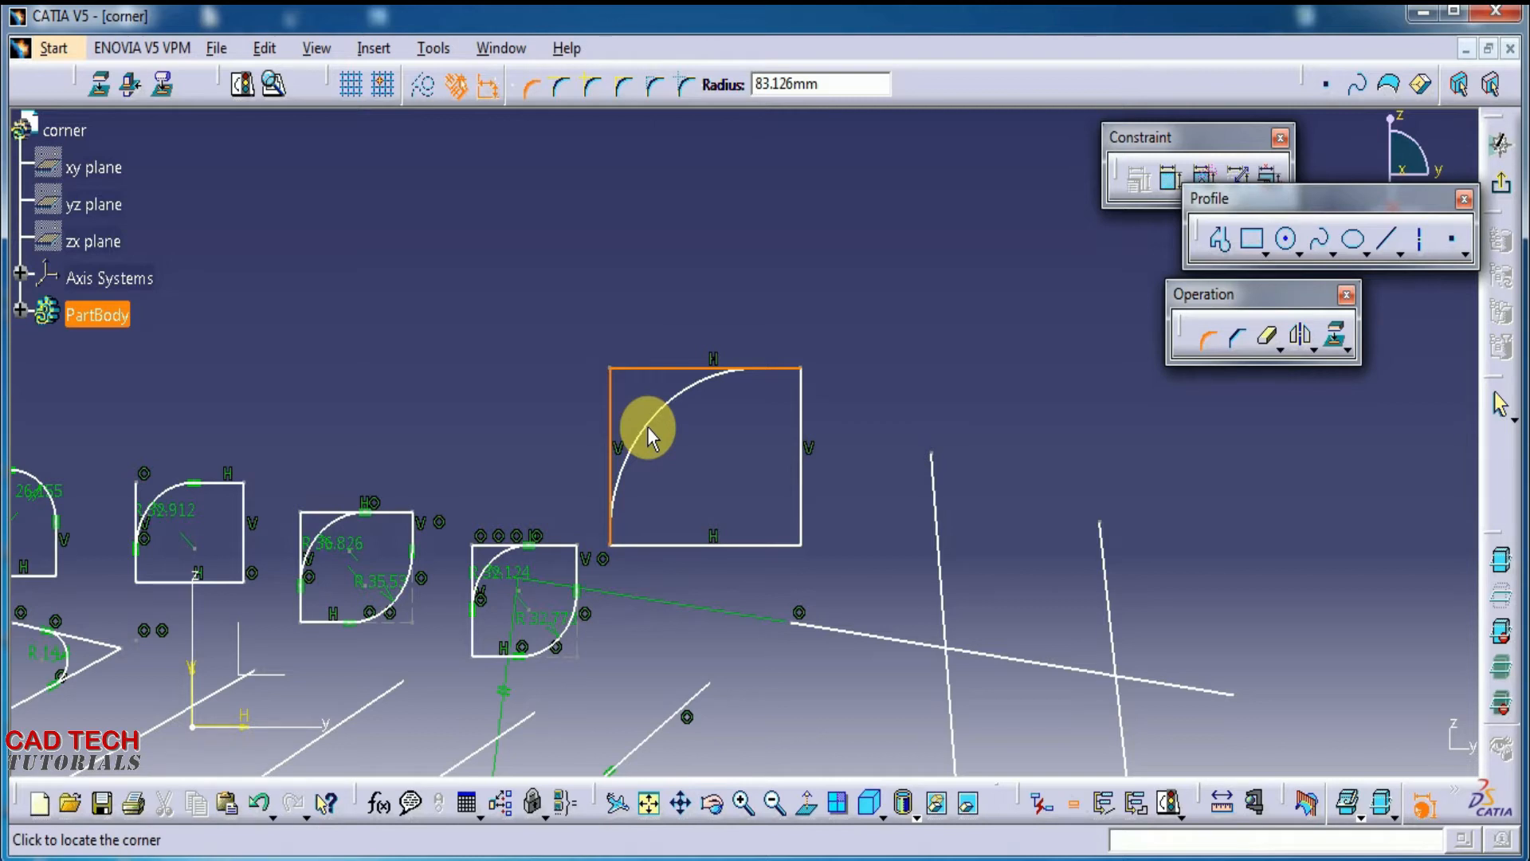
click(590, 327)
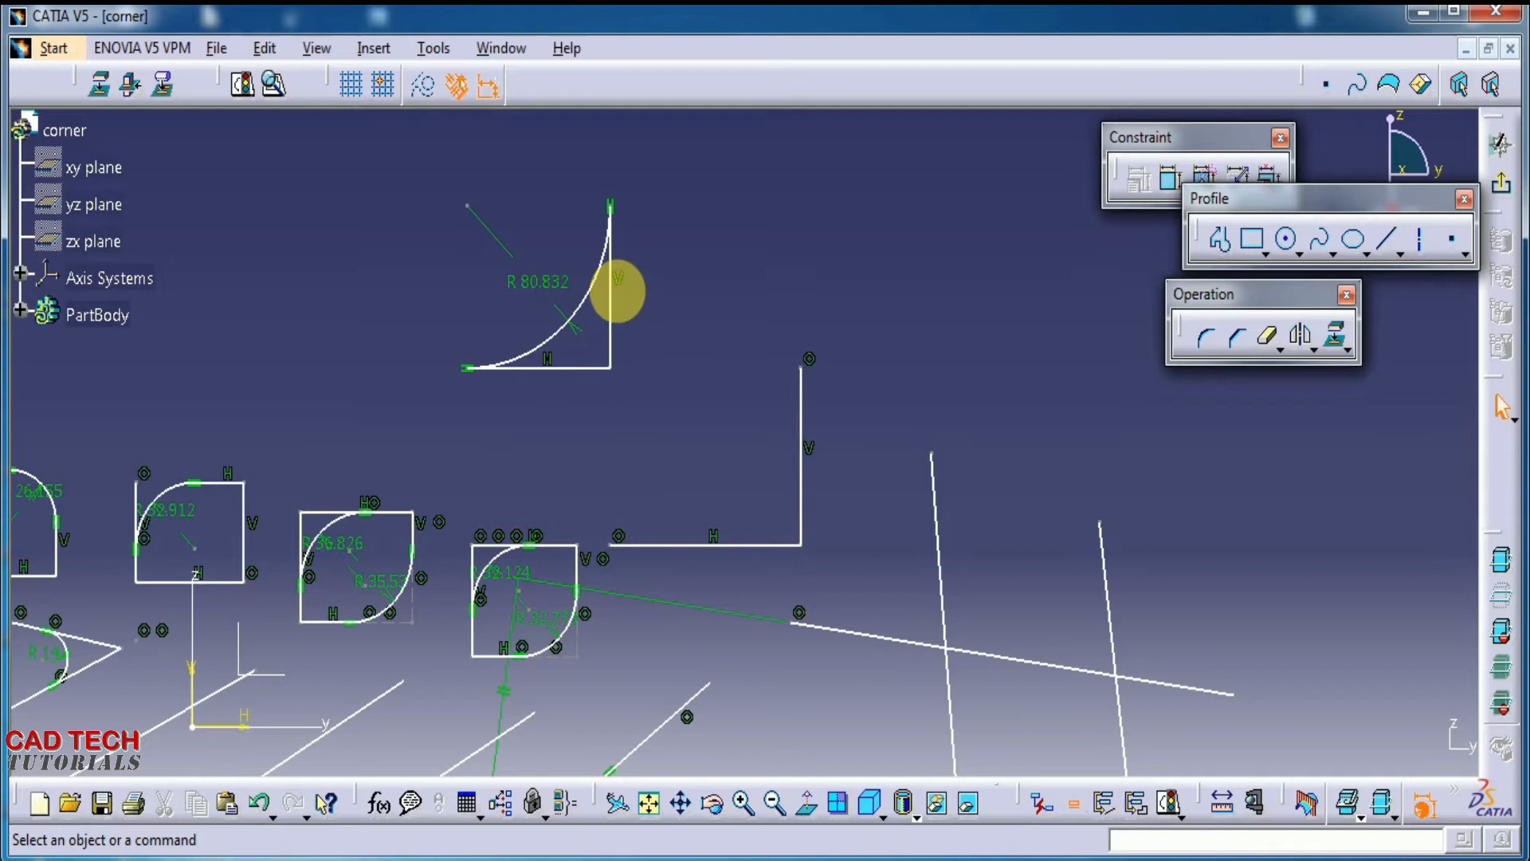
Step: Try a corner of about 85 mm radius inside the lower-right vertex of the rectangle's two remaining sides, and undo it
click(1205, 337)
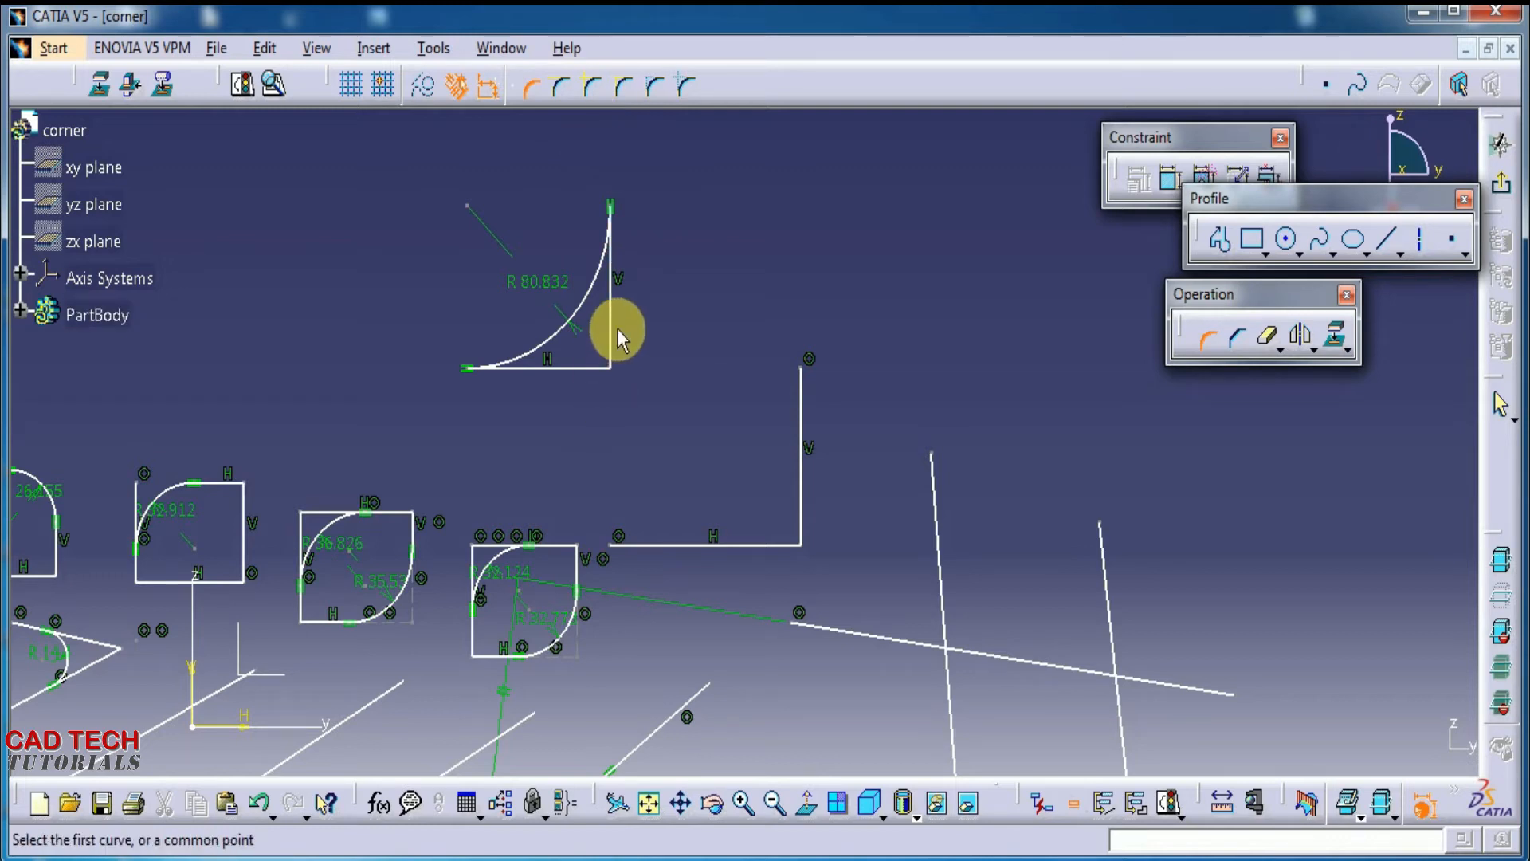
middle_drag(700, 454, 579, 370)
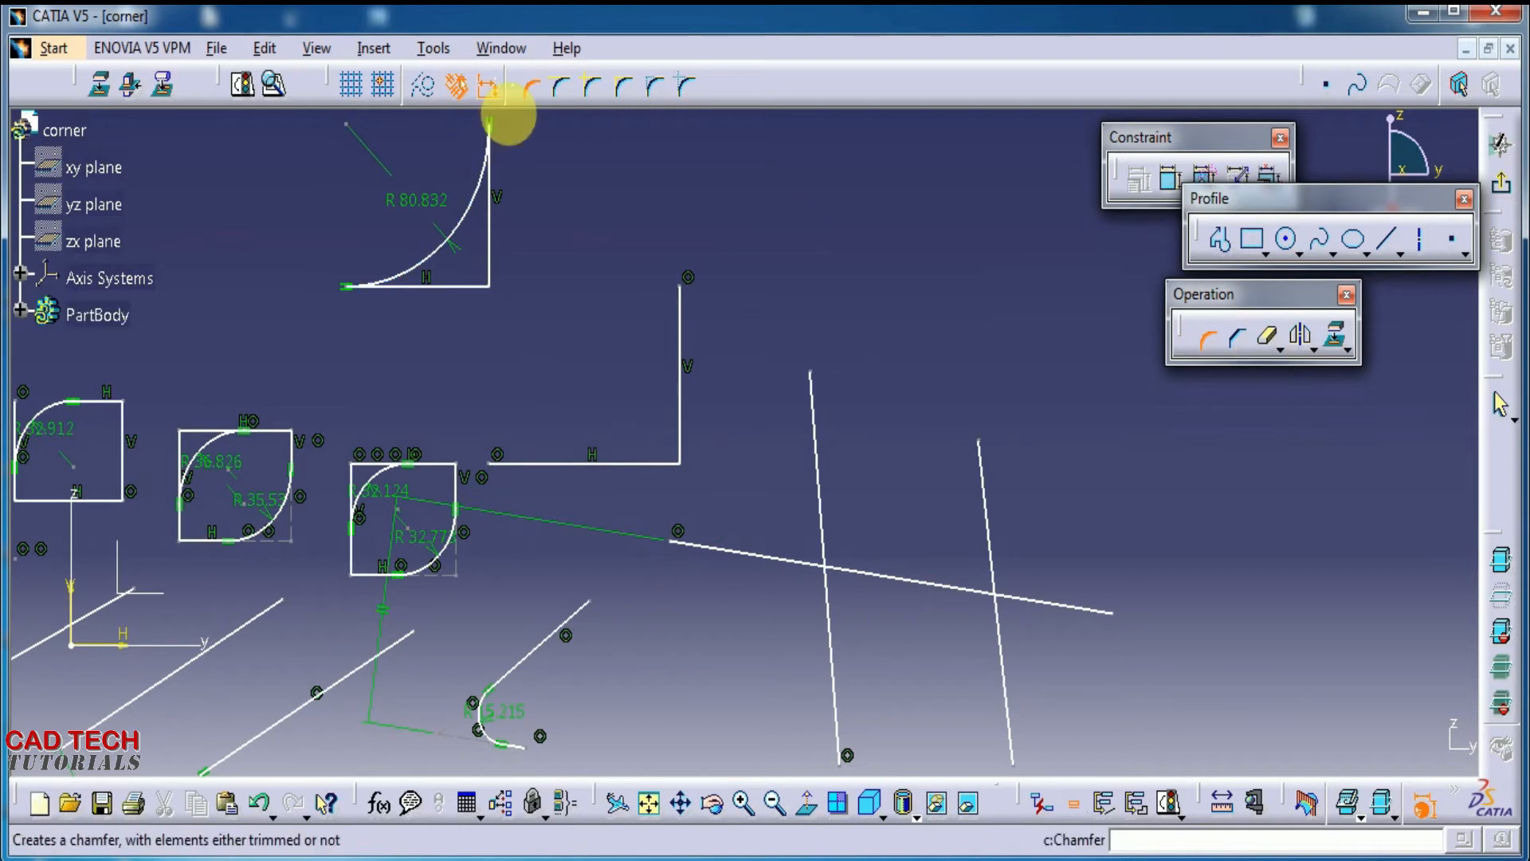
click(615, 460)
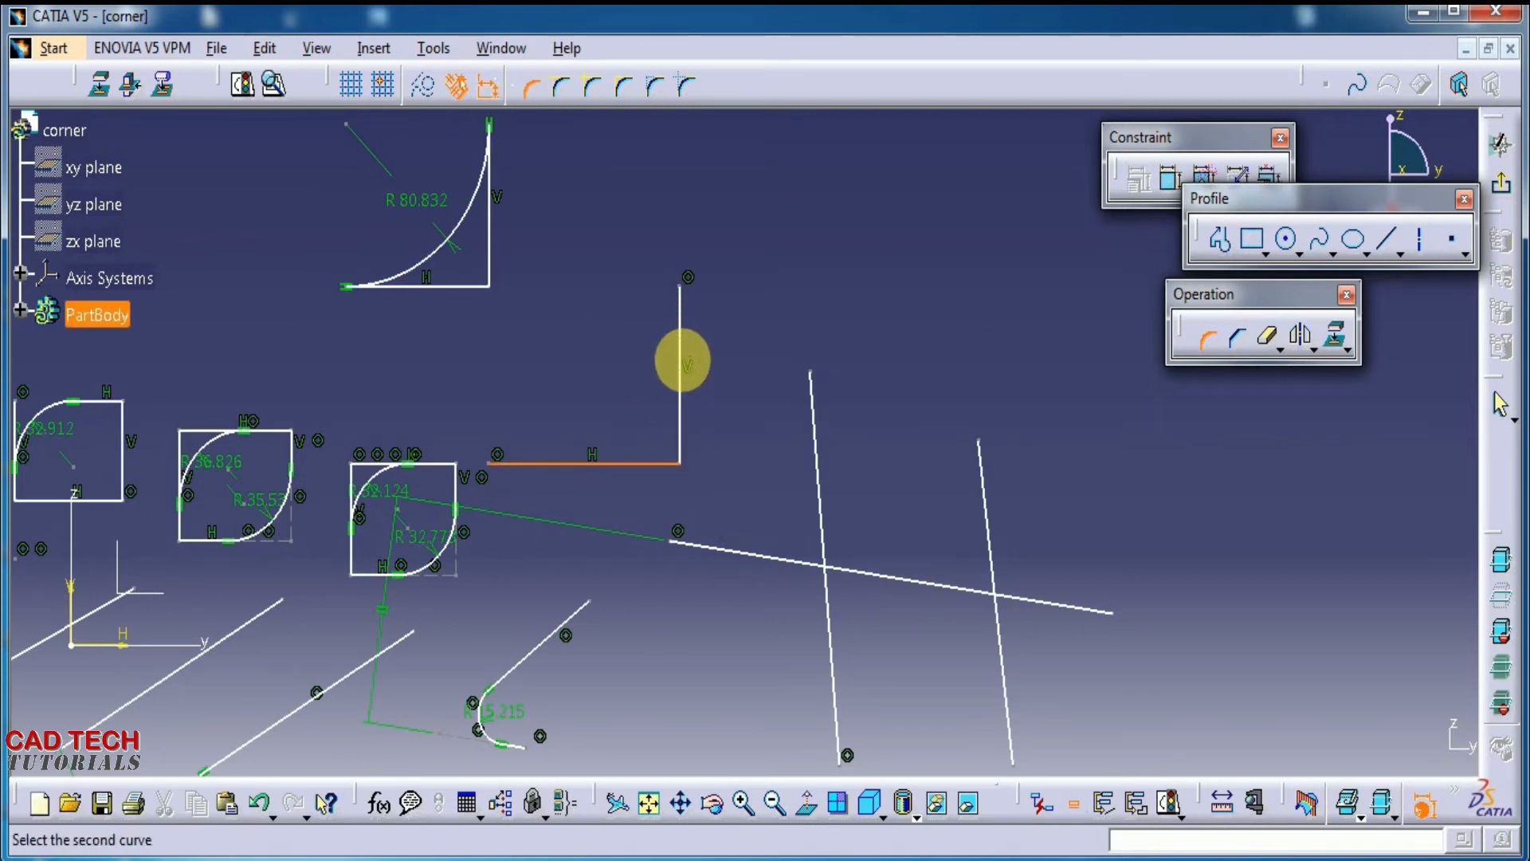
click(680, 363)
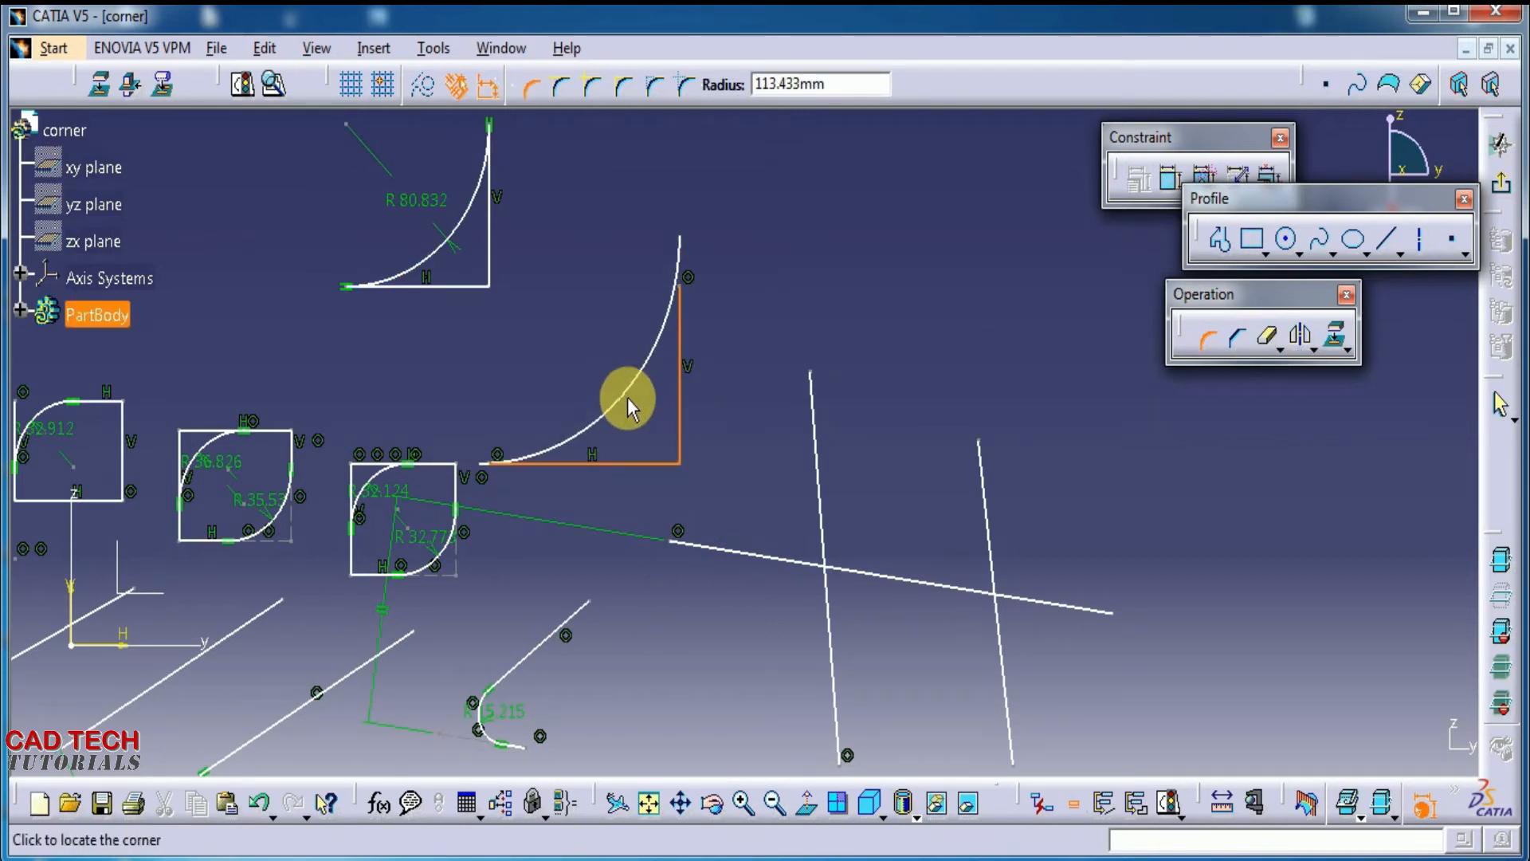
click(641, 416)
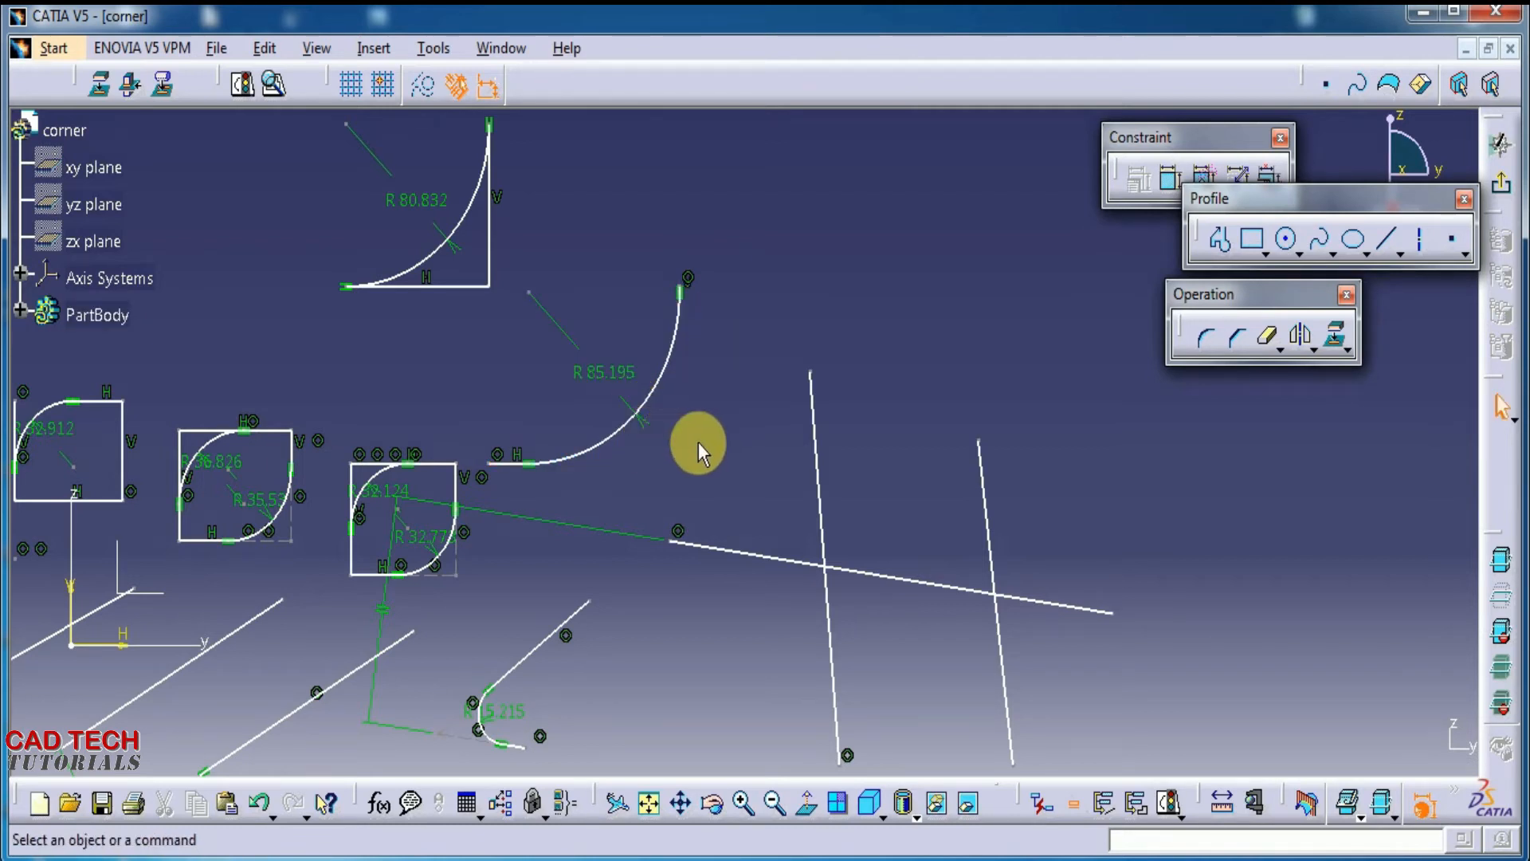
key(ctrl+z)
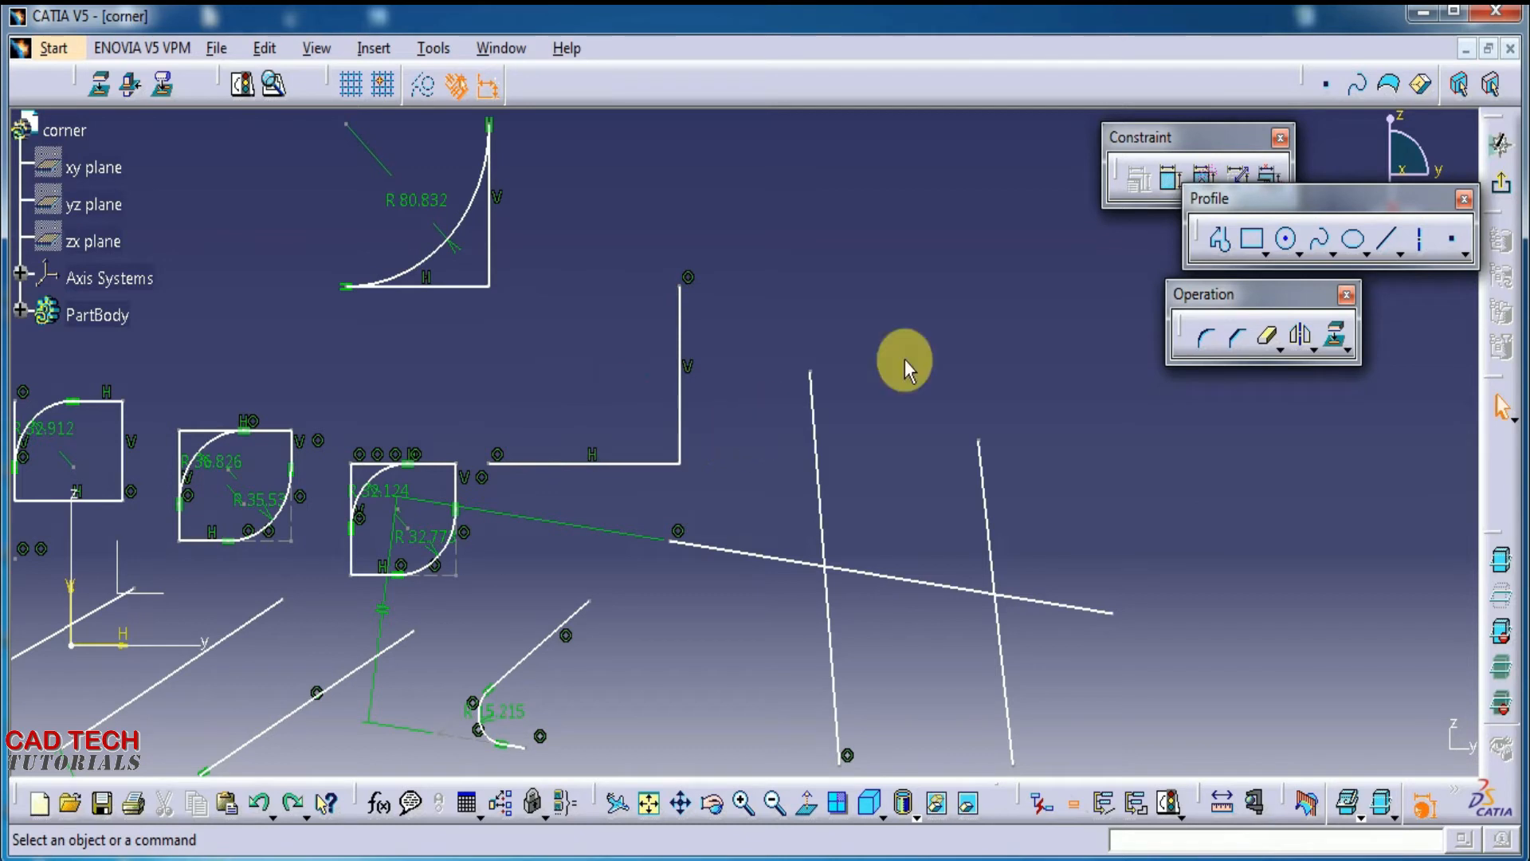
Step: Add a corner of about 41 mm radius between the rectangle's two remaining sides, locating the arc outside their lower-right vertex
click(1207, 344)
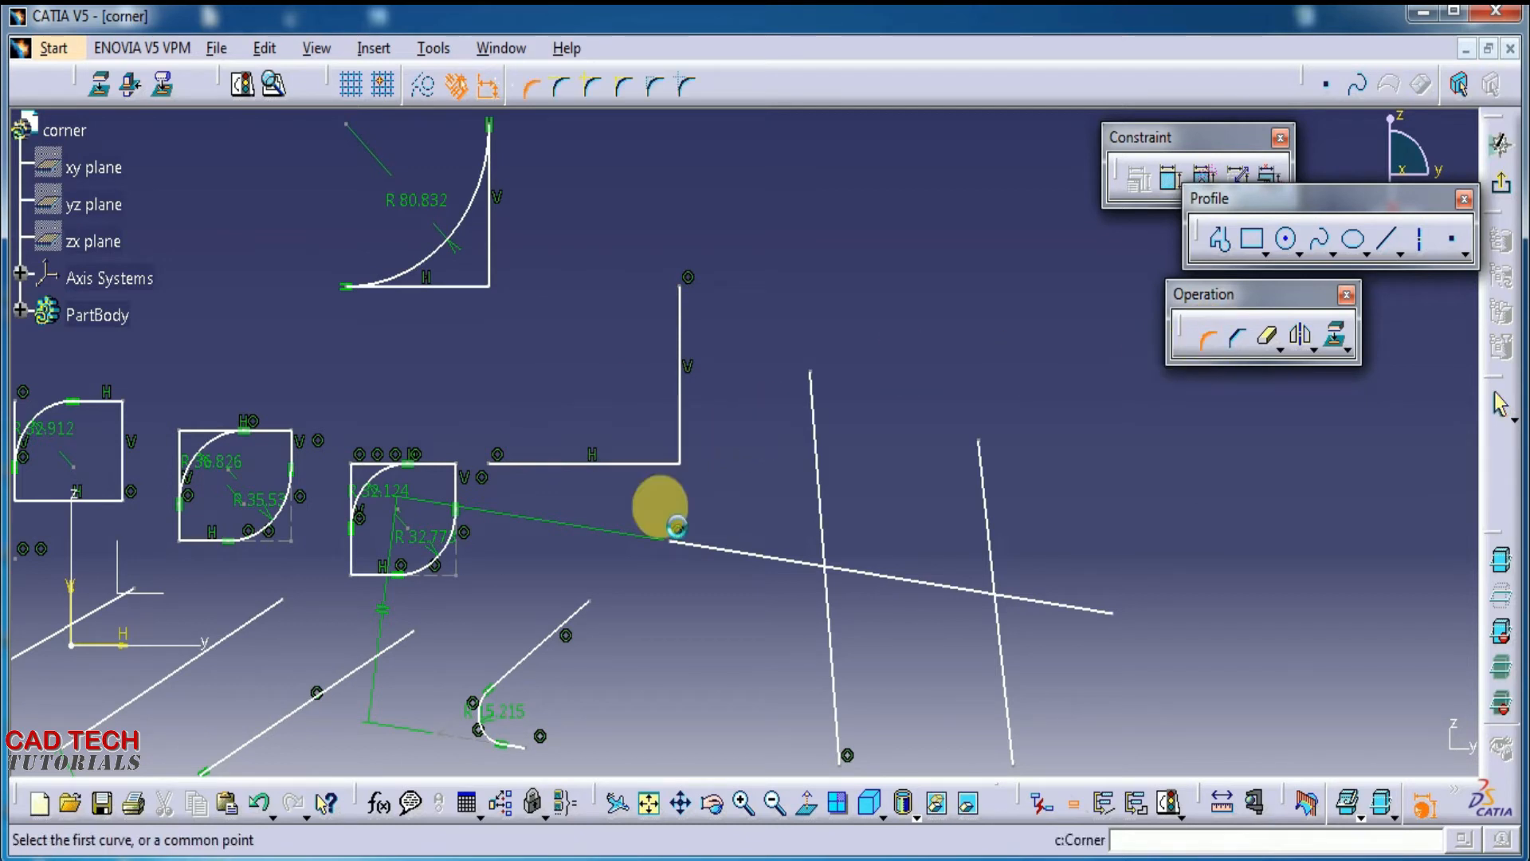
click(614, 460)
click(678, 388)
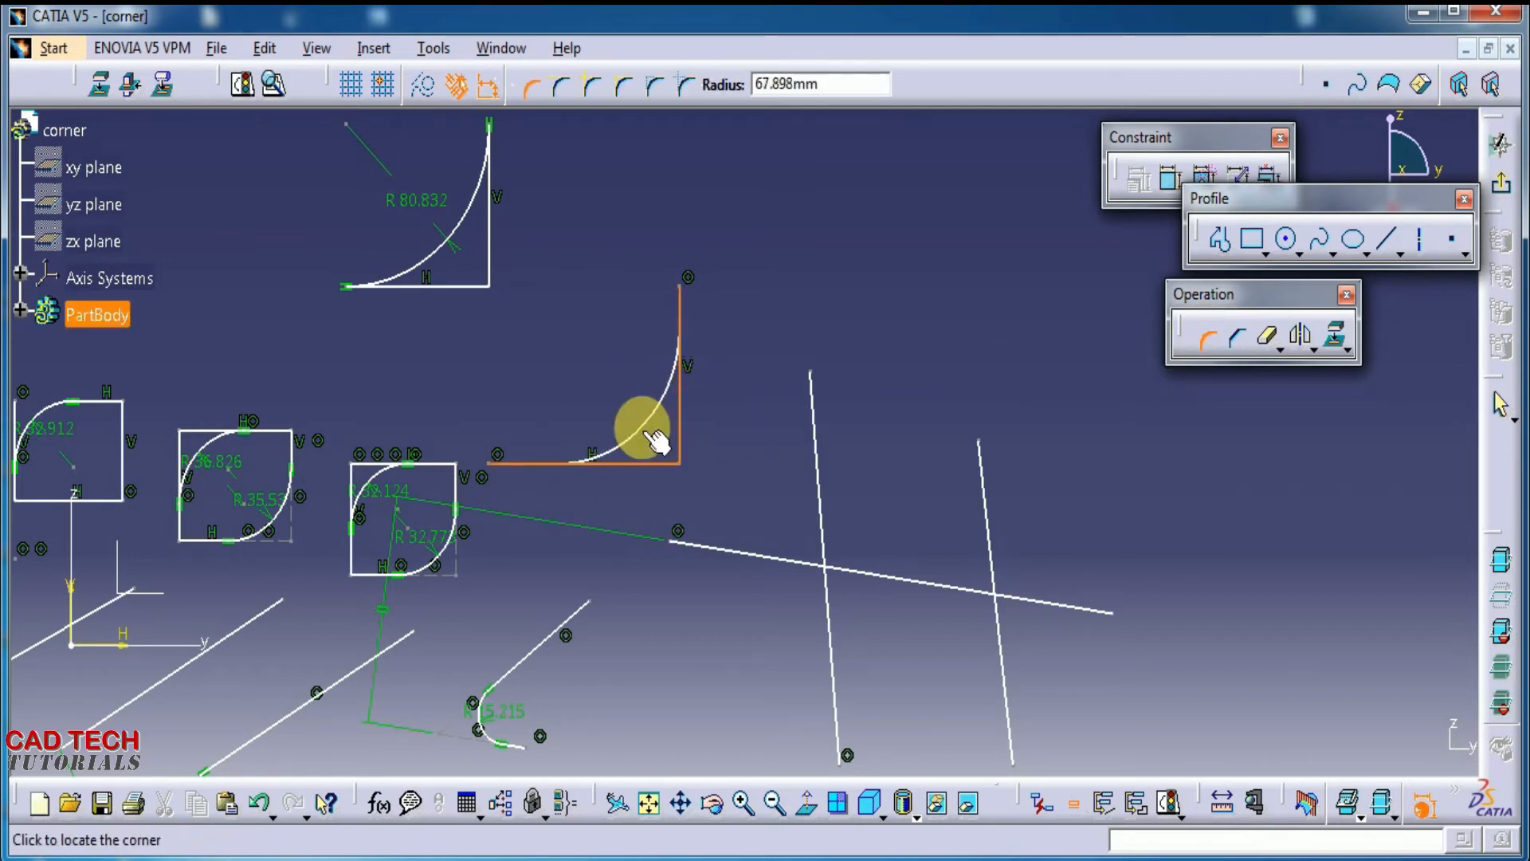
click(712, 505)
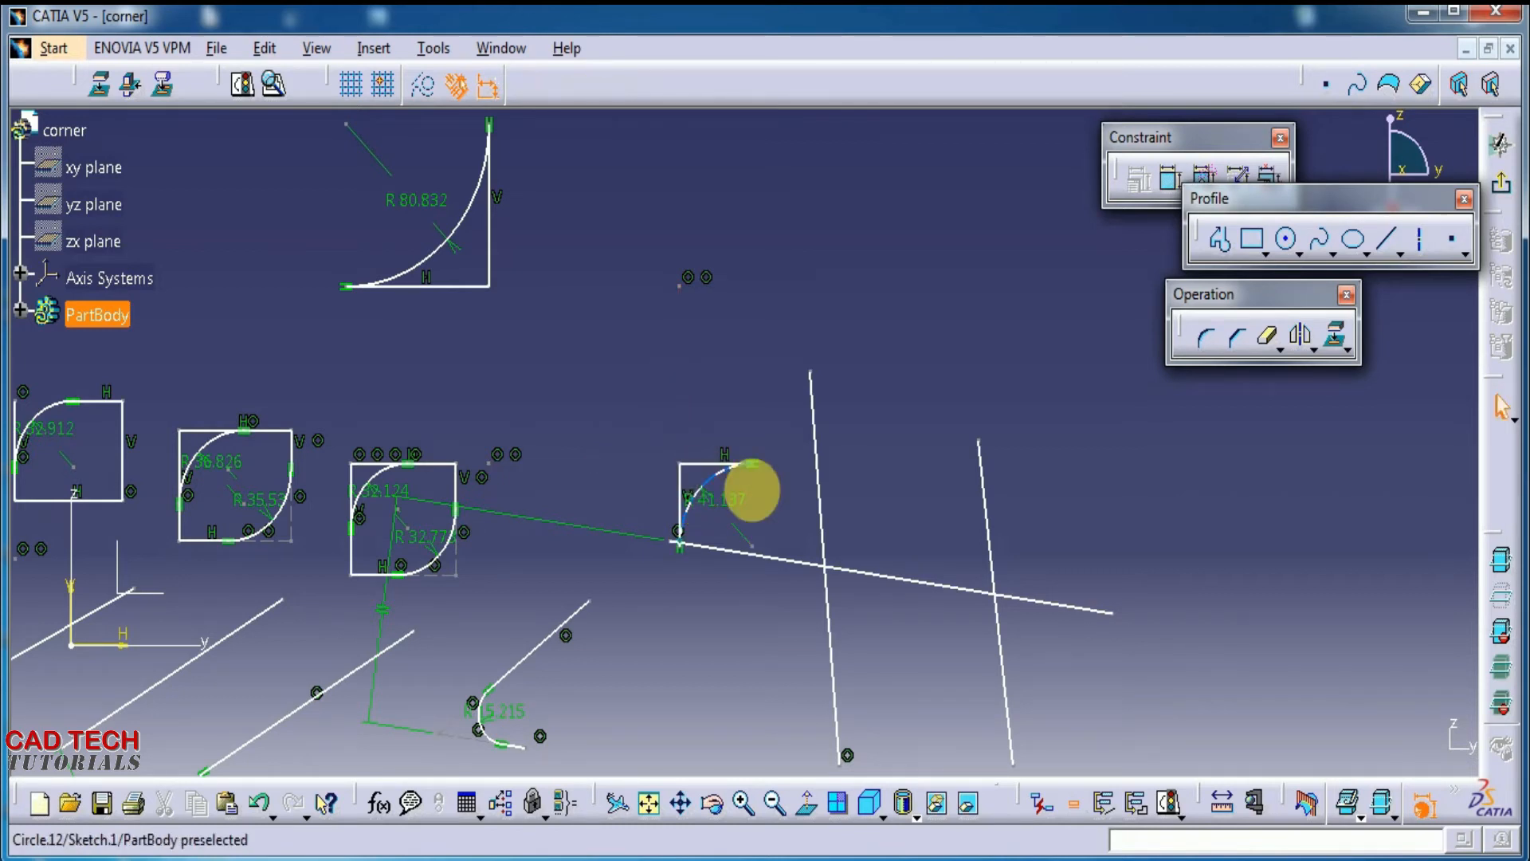
Step: Add a Trim First Element corner of about 75 mm radius between the right steep line and the sloped line, above and right of their crossing
mouse_move(742, 510)
middle_down()
mouse_move(468, 404)
mouse_move(635, 345)
middle_up()
click(1207, 338)
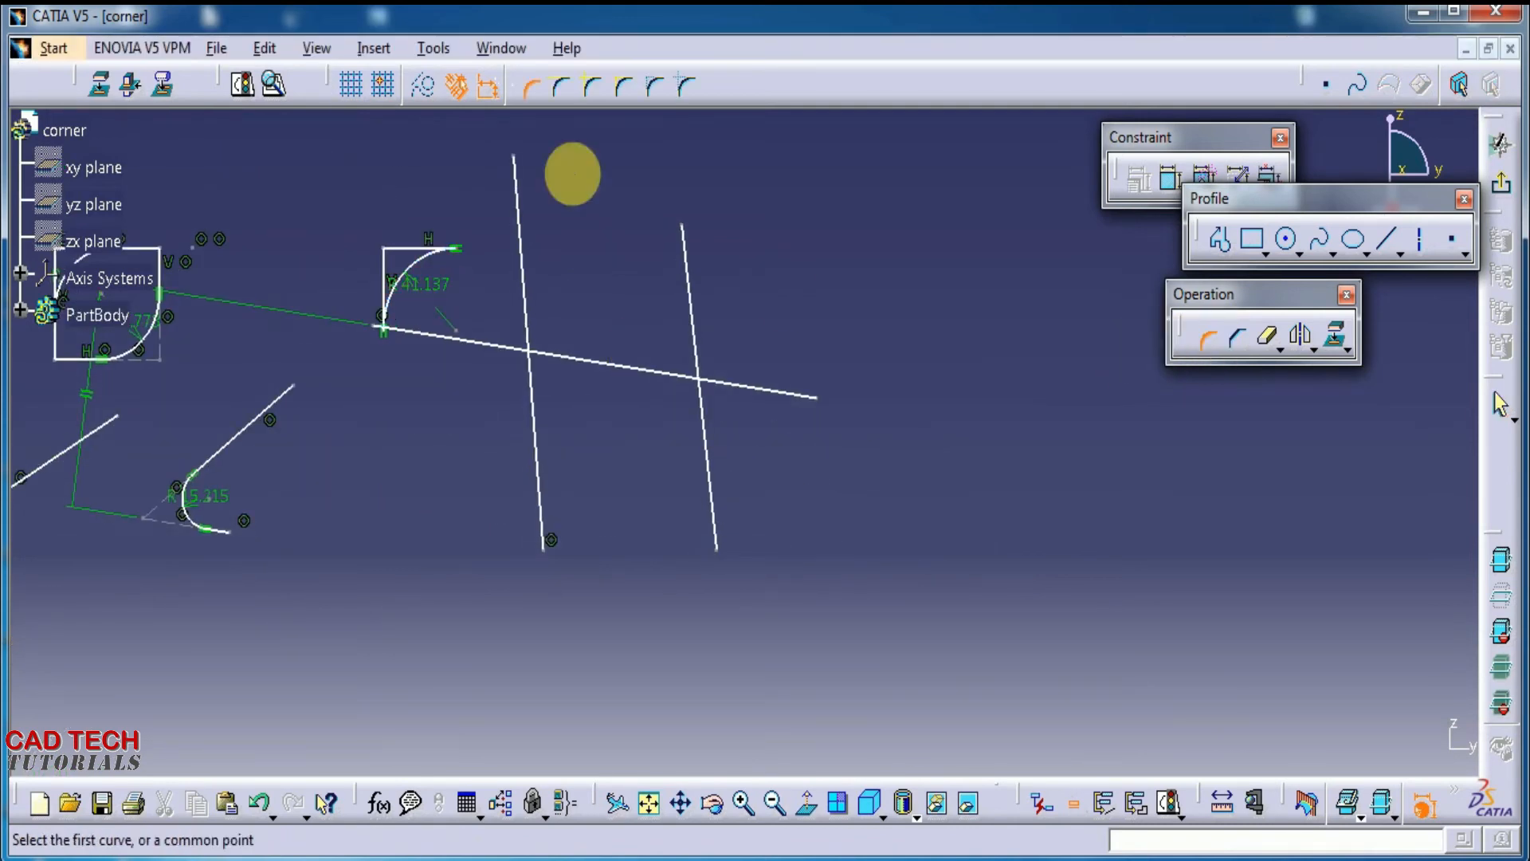
click(564, 88)
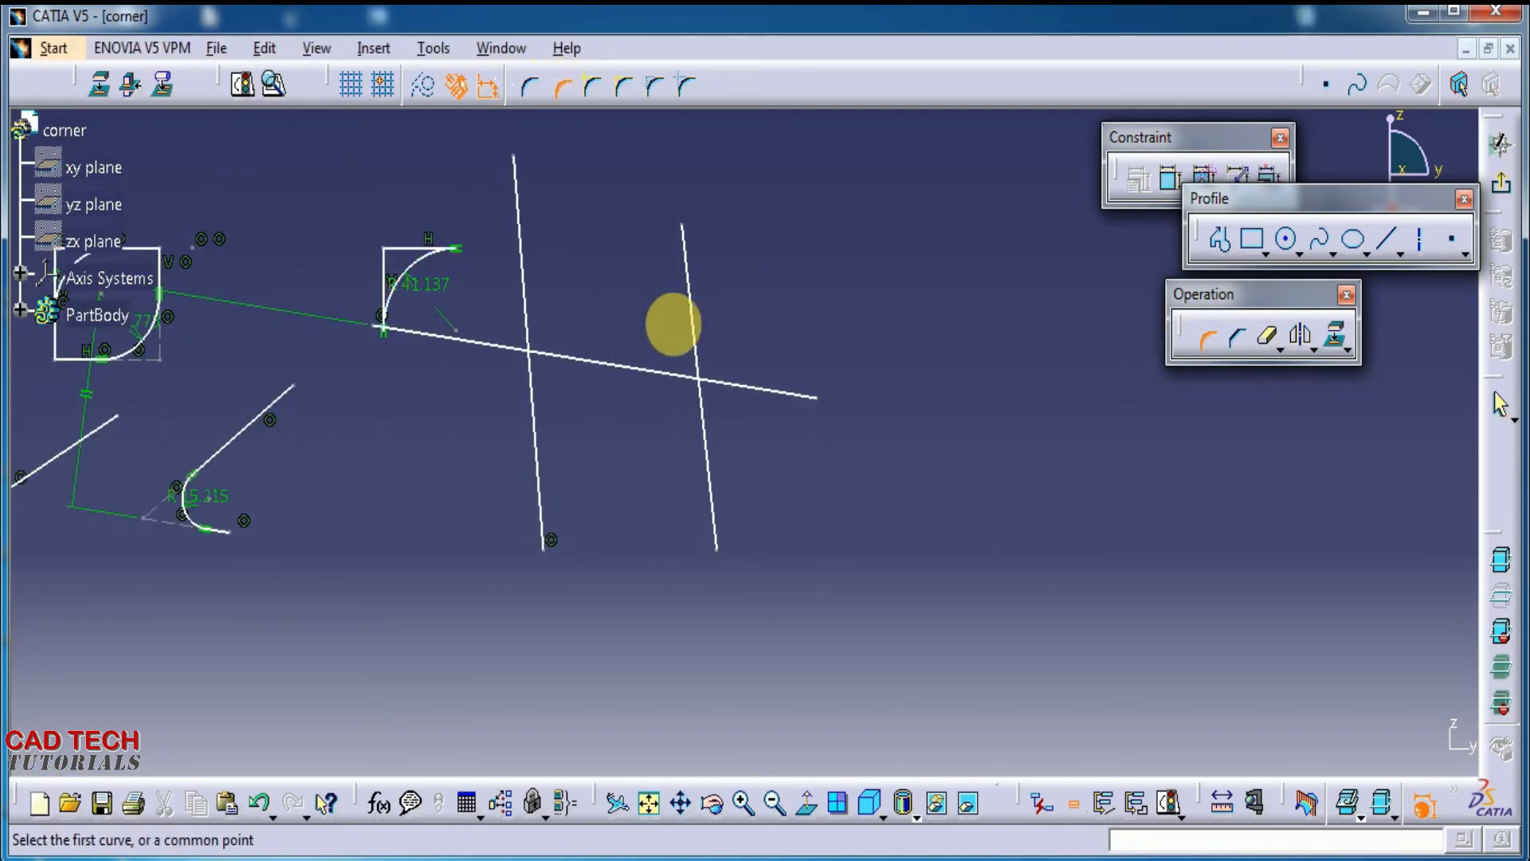
click(691, 319)
click(721, 376)
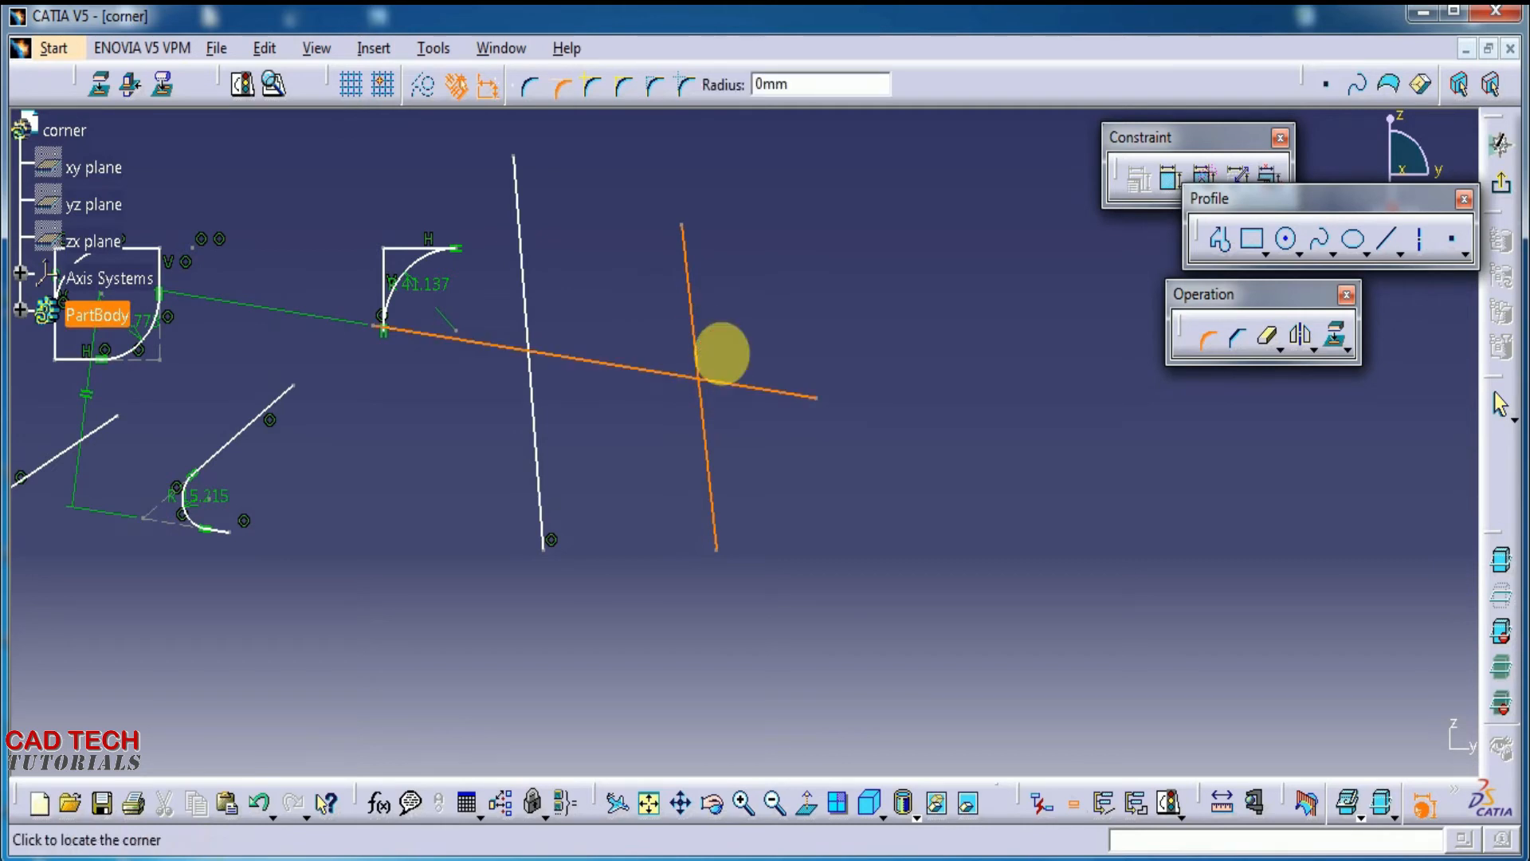
click(792, 305)
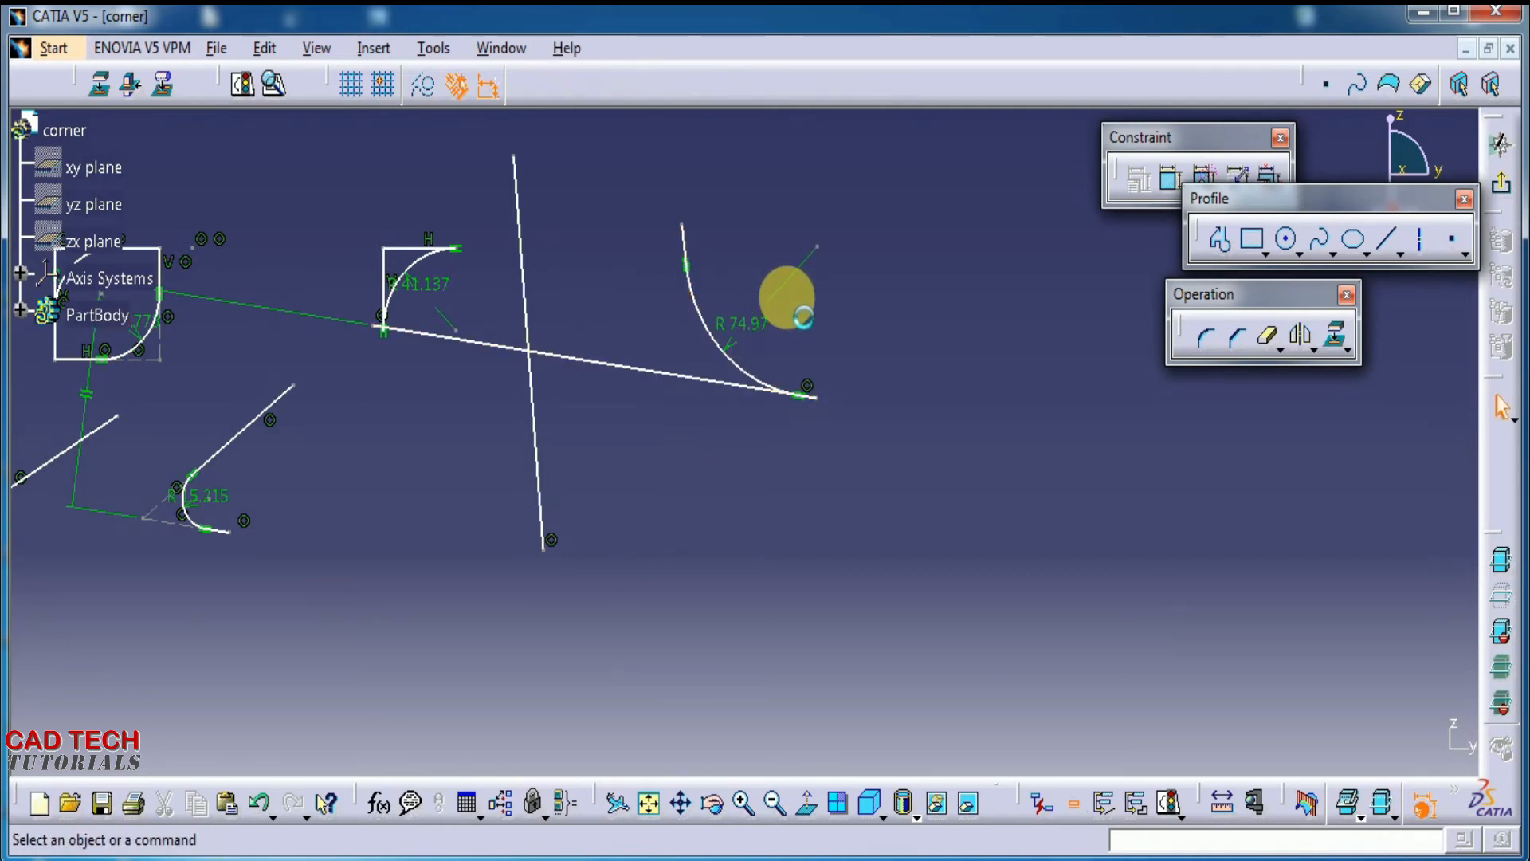
Step: Add a Trim First Element corner of about 46 mm radius from the remaining steep line to the short line above the 74.97 mm arc, bulging upward
middle_drag(813, 328, 925, 465)
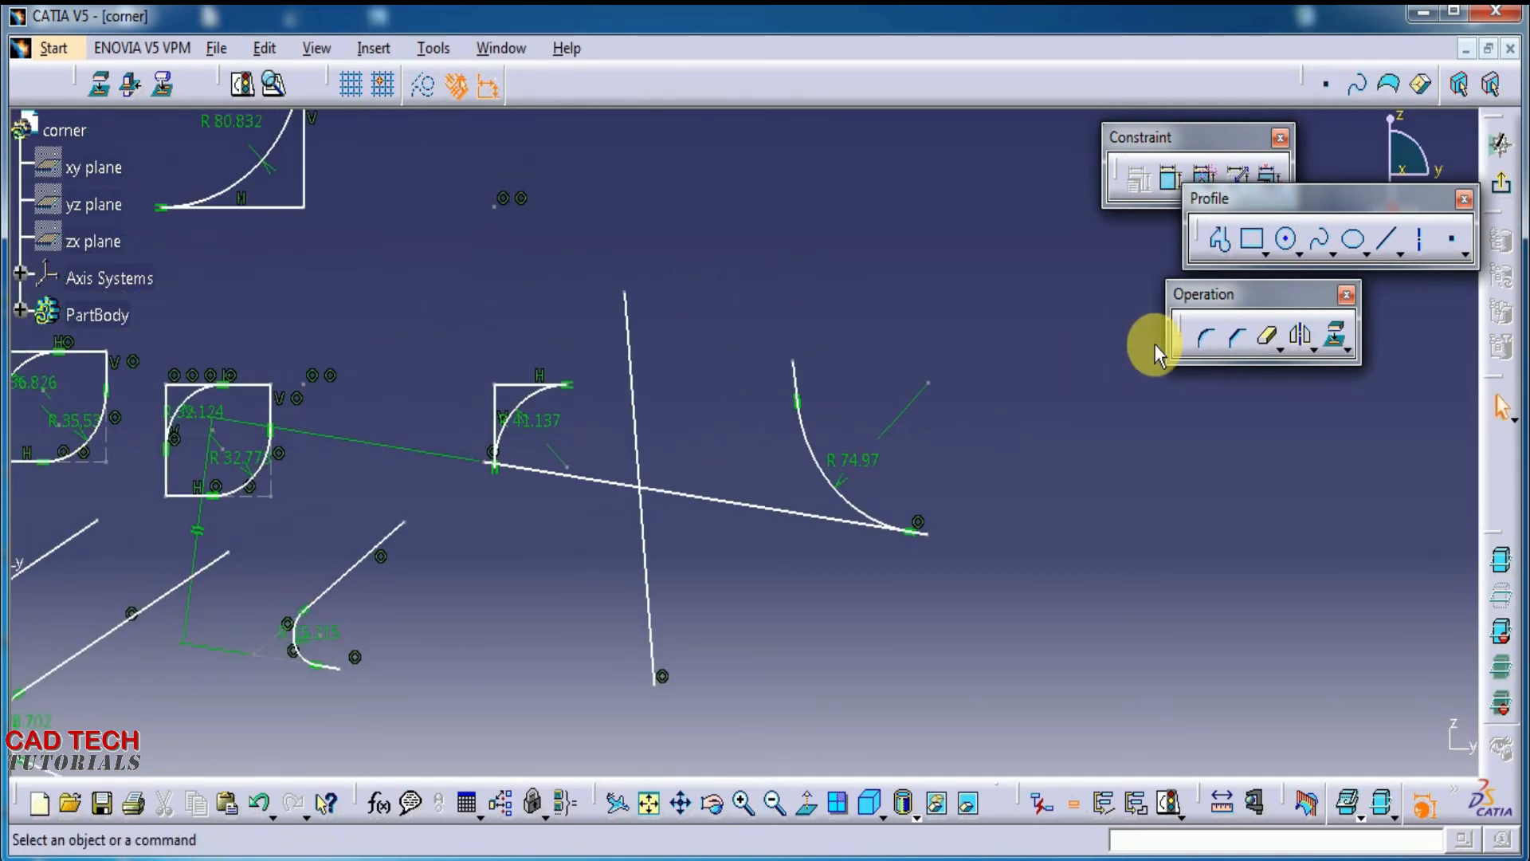
click(1206, 338)
click(635, 399)
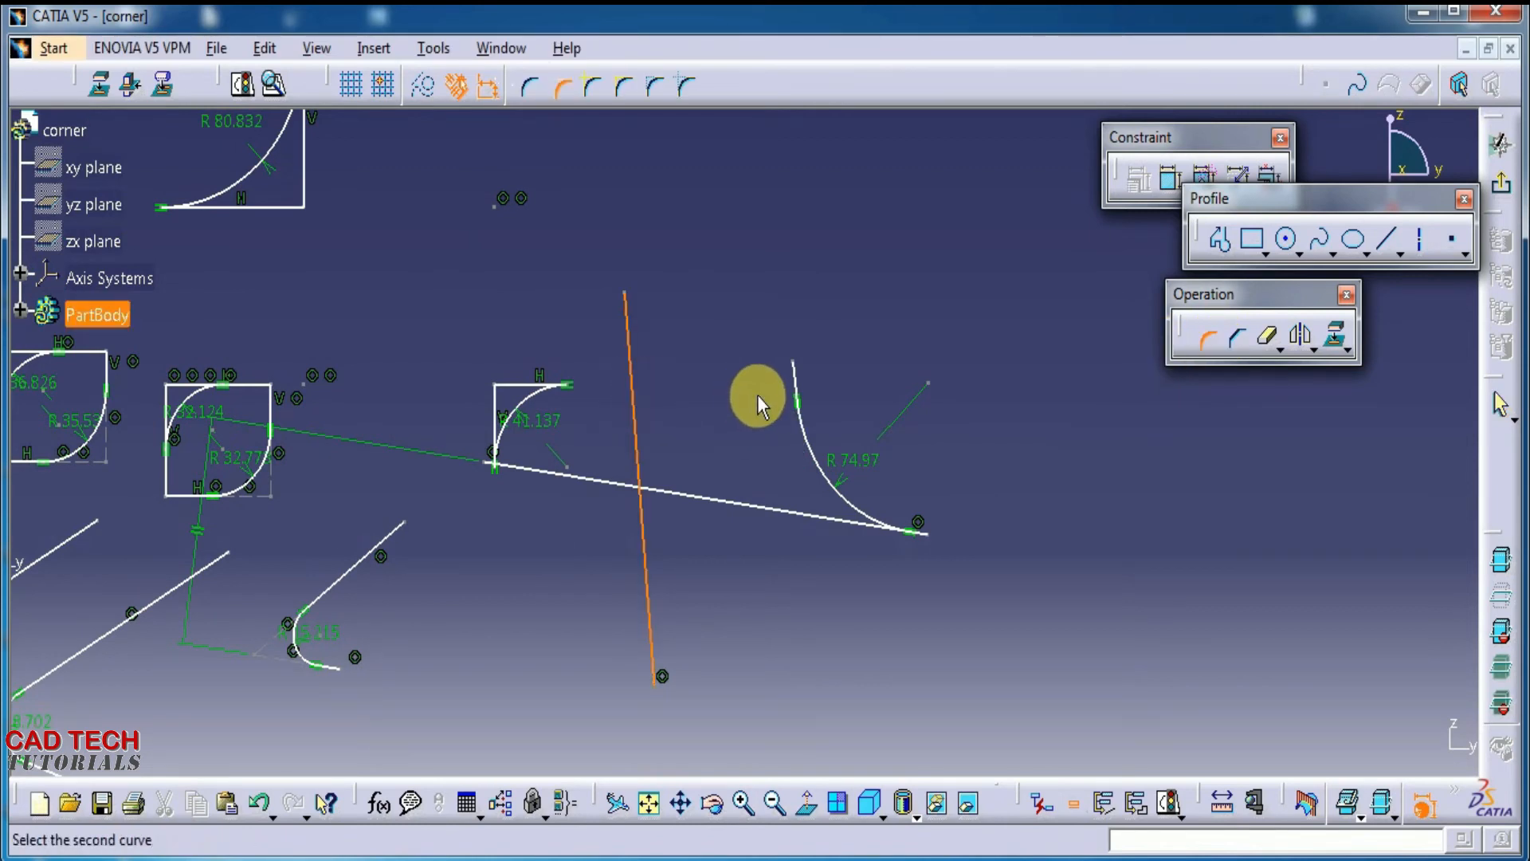
click(796, 381)
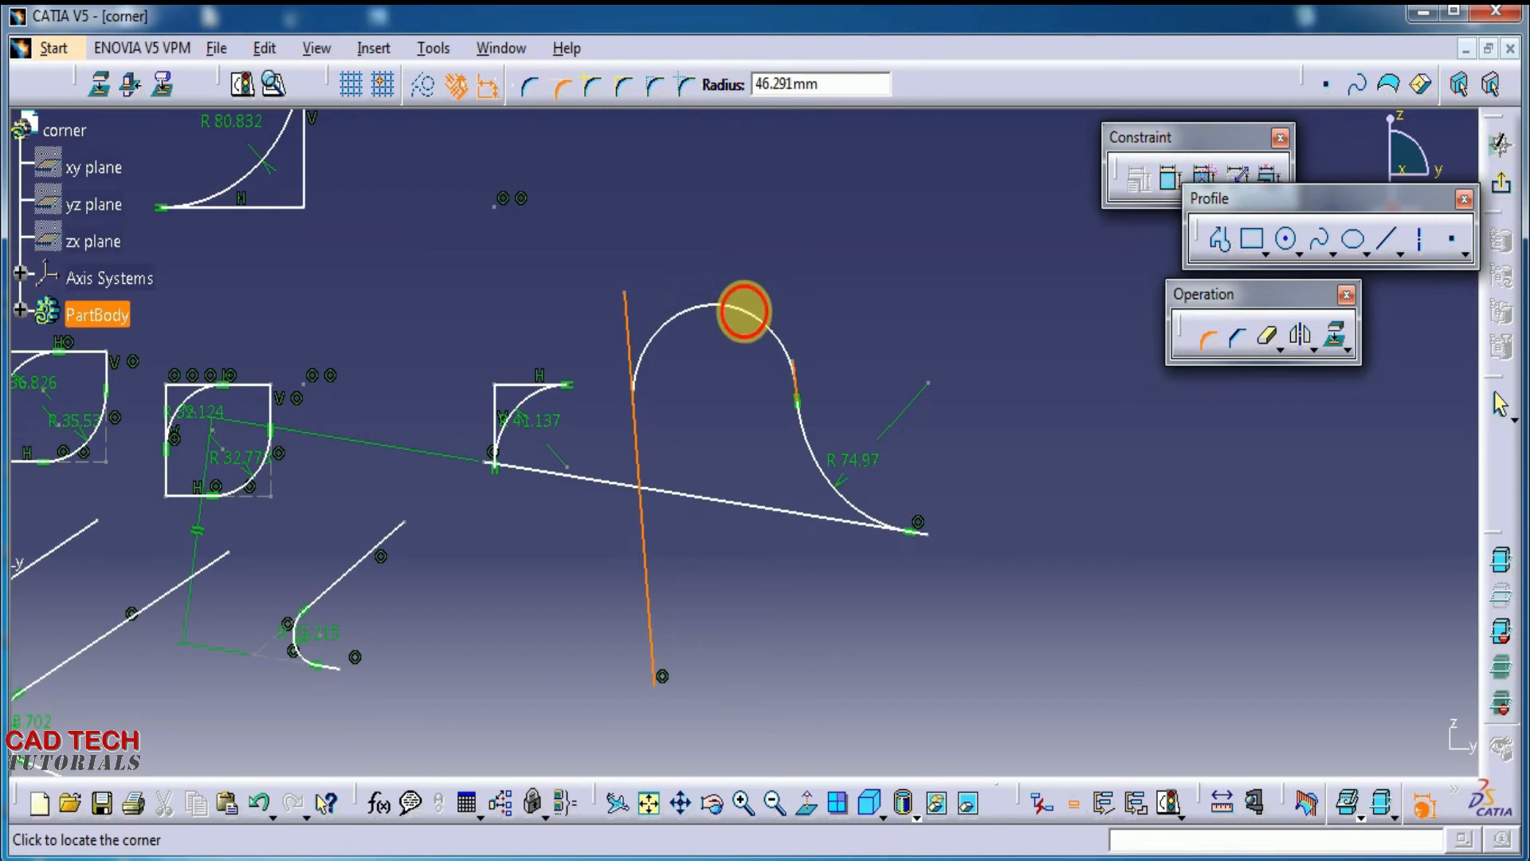
click(745, 311)
Step: Add a Trim All Elements corner of about 10 mm radius at the sharp vertex of the two lines beside the 14.4 mm arc
middle_drag(887, 357, 909, 382)
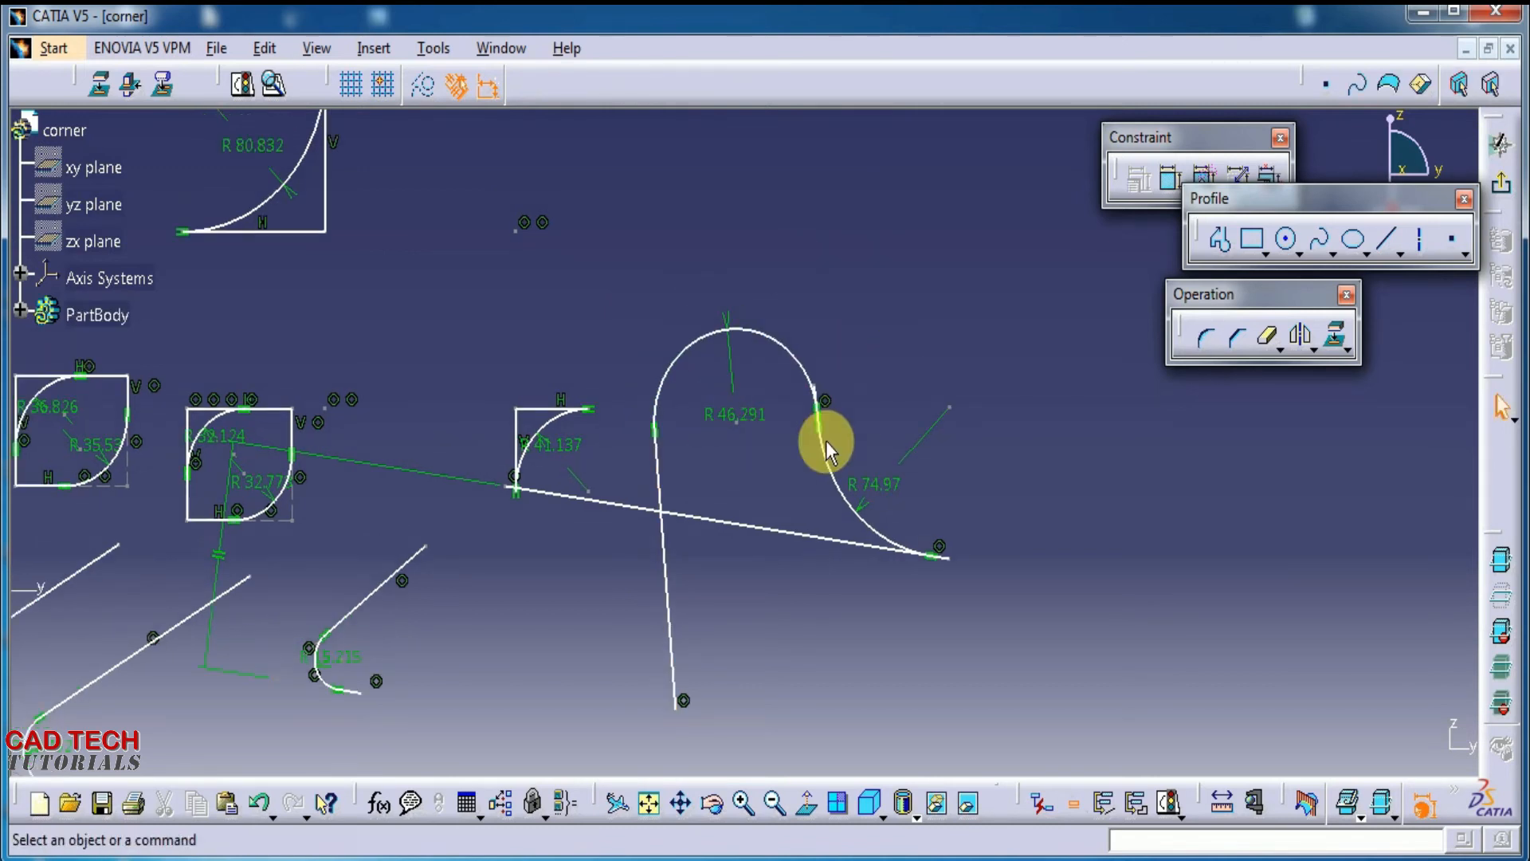
mouse_move(697, 536)
middle_down()
mouse_move(878, 537)
mouse_move(758, 331)
mouse_move(758, 448)
middle_up()
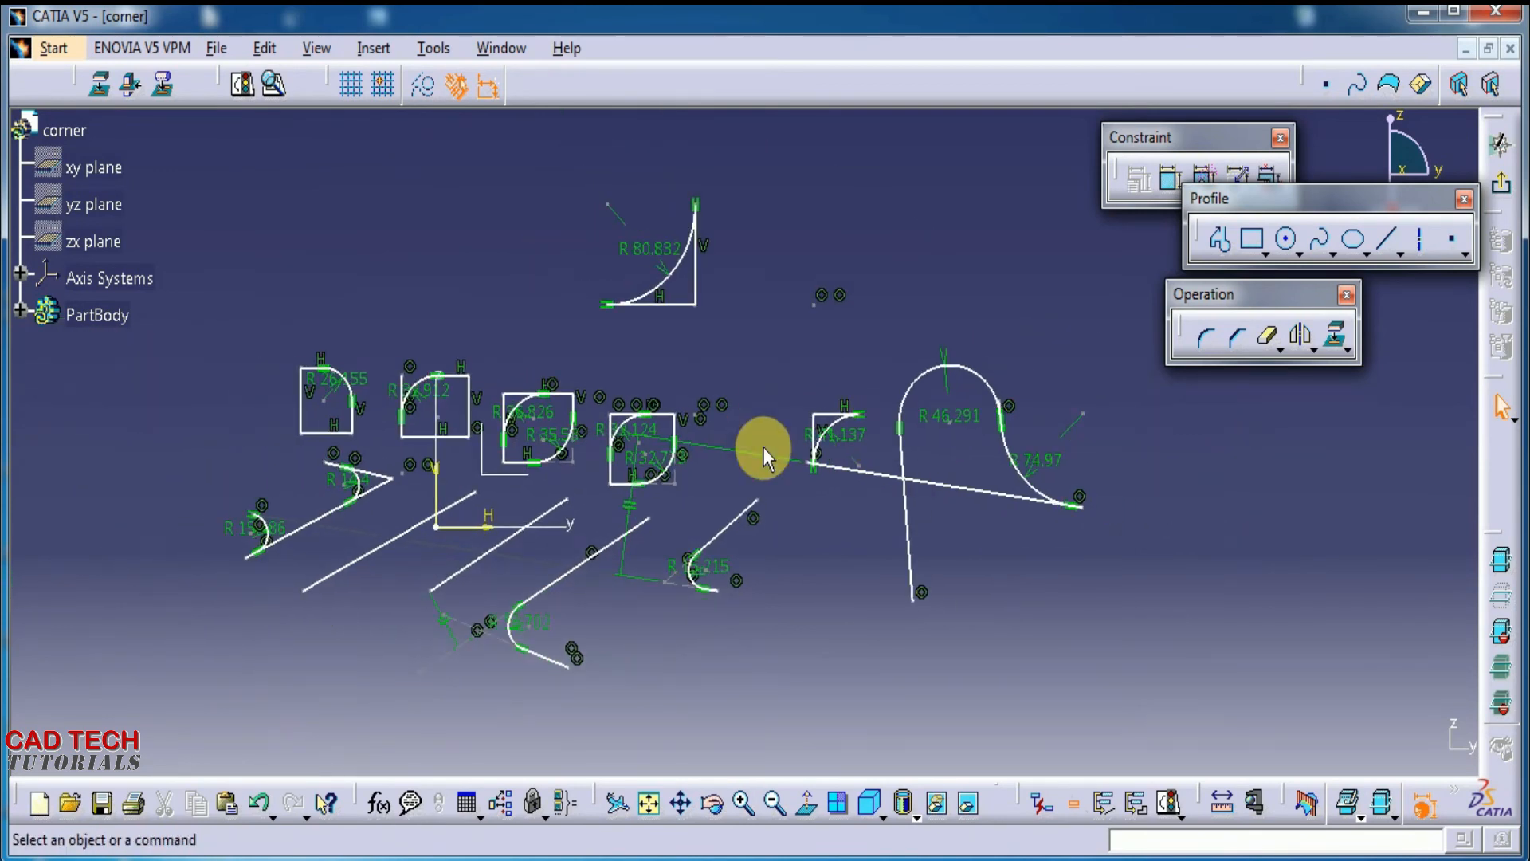
click(1206, 345)
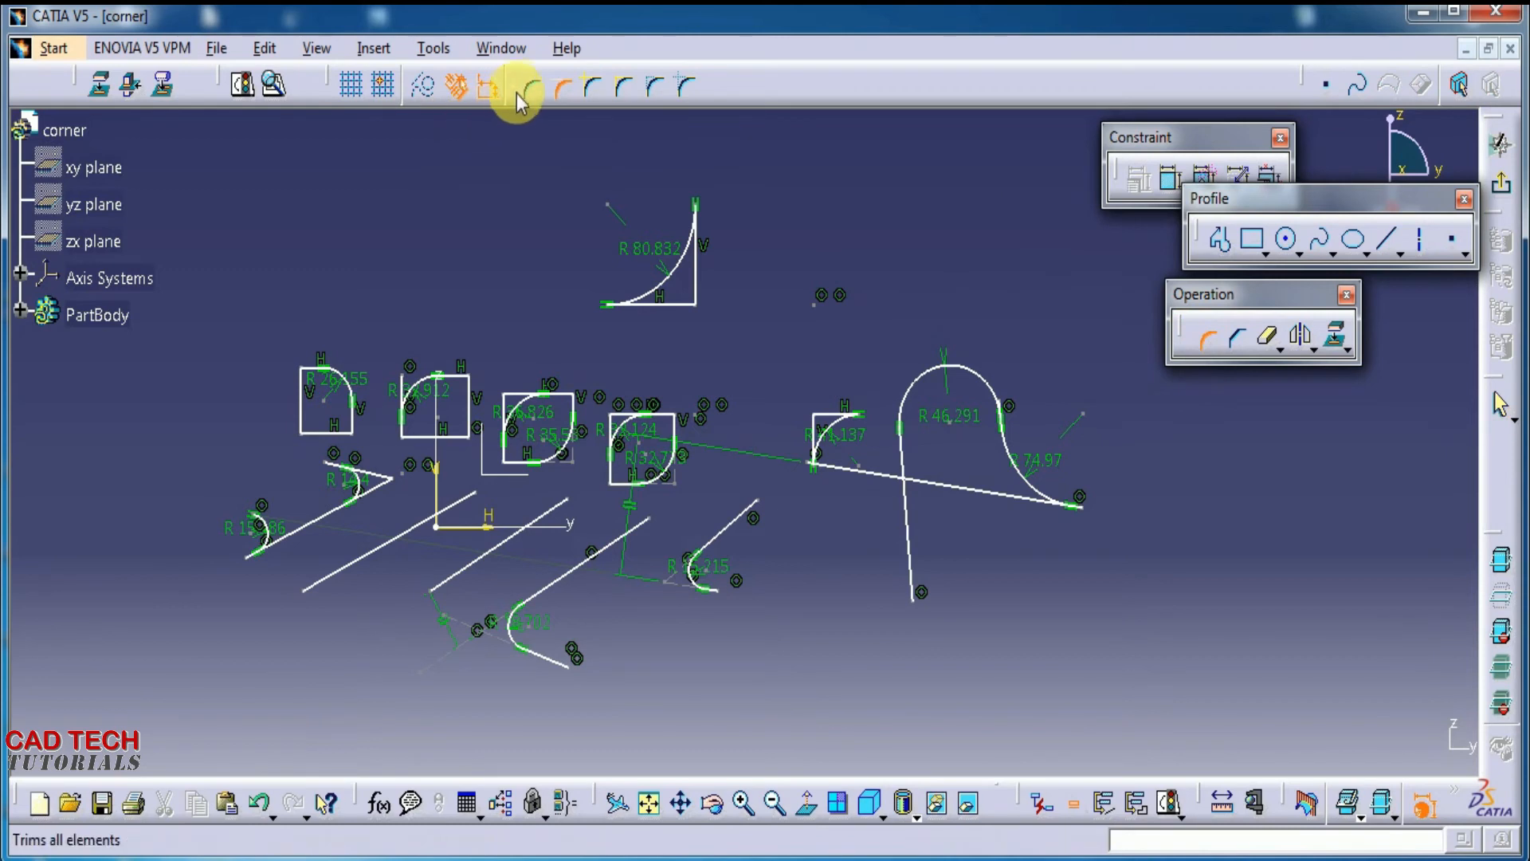
mouse_move(916, 298)
middle_down()
mouse_move(717, 321)
mouse_move(867, 306)
middle_up()
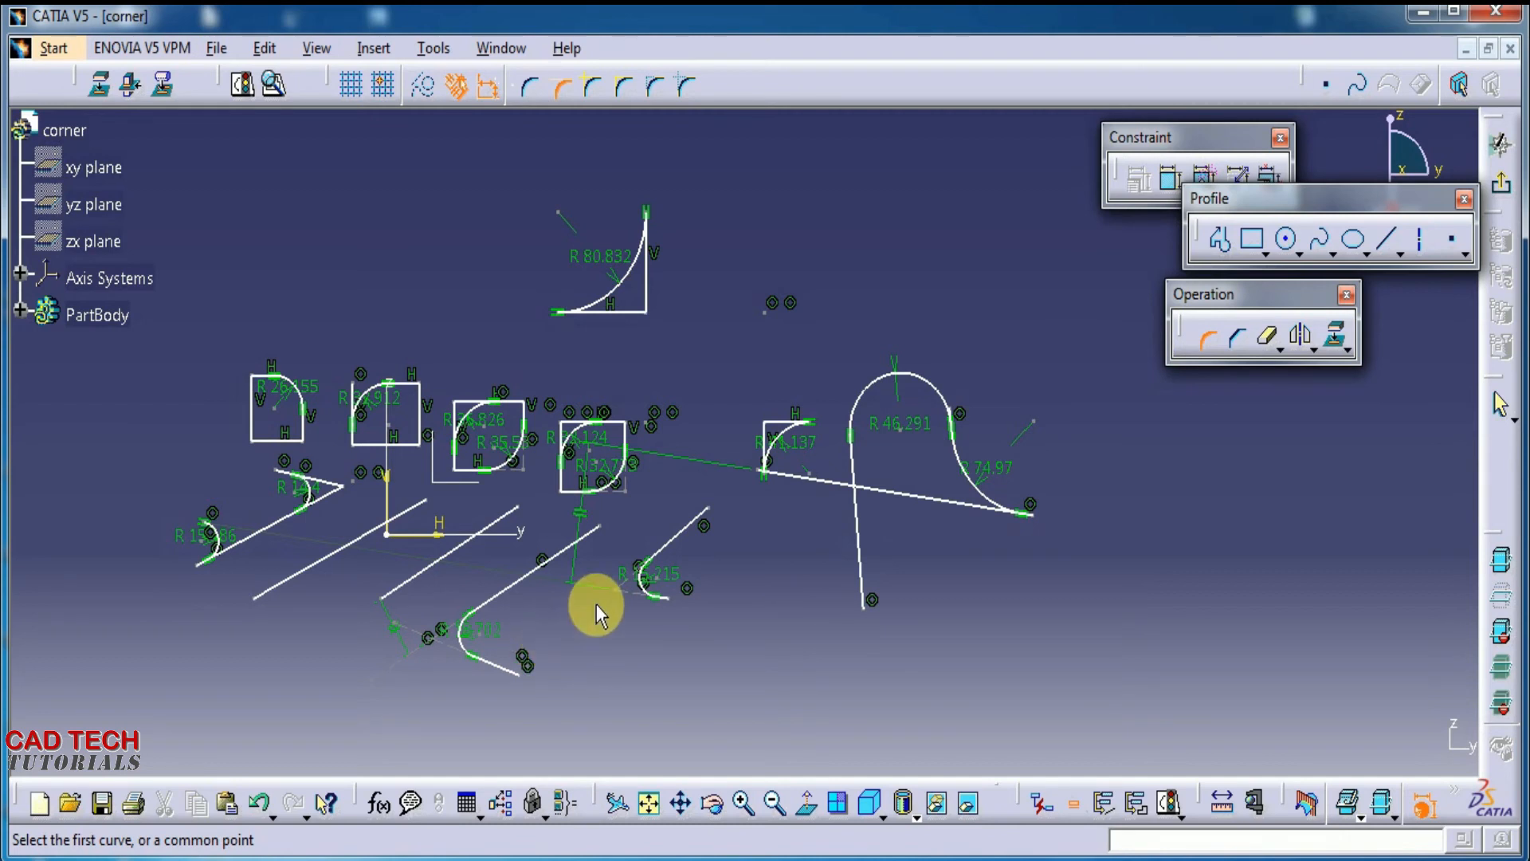
mouse_move(317, 539)
middle_down()
mouse_move(334, 475)
mouse_move(513, 581)
mouse_move(632, 563)
mouse_move(645, 542)
mouse_move(633, 444)
middle_up()
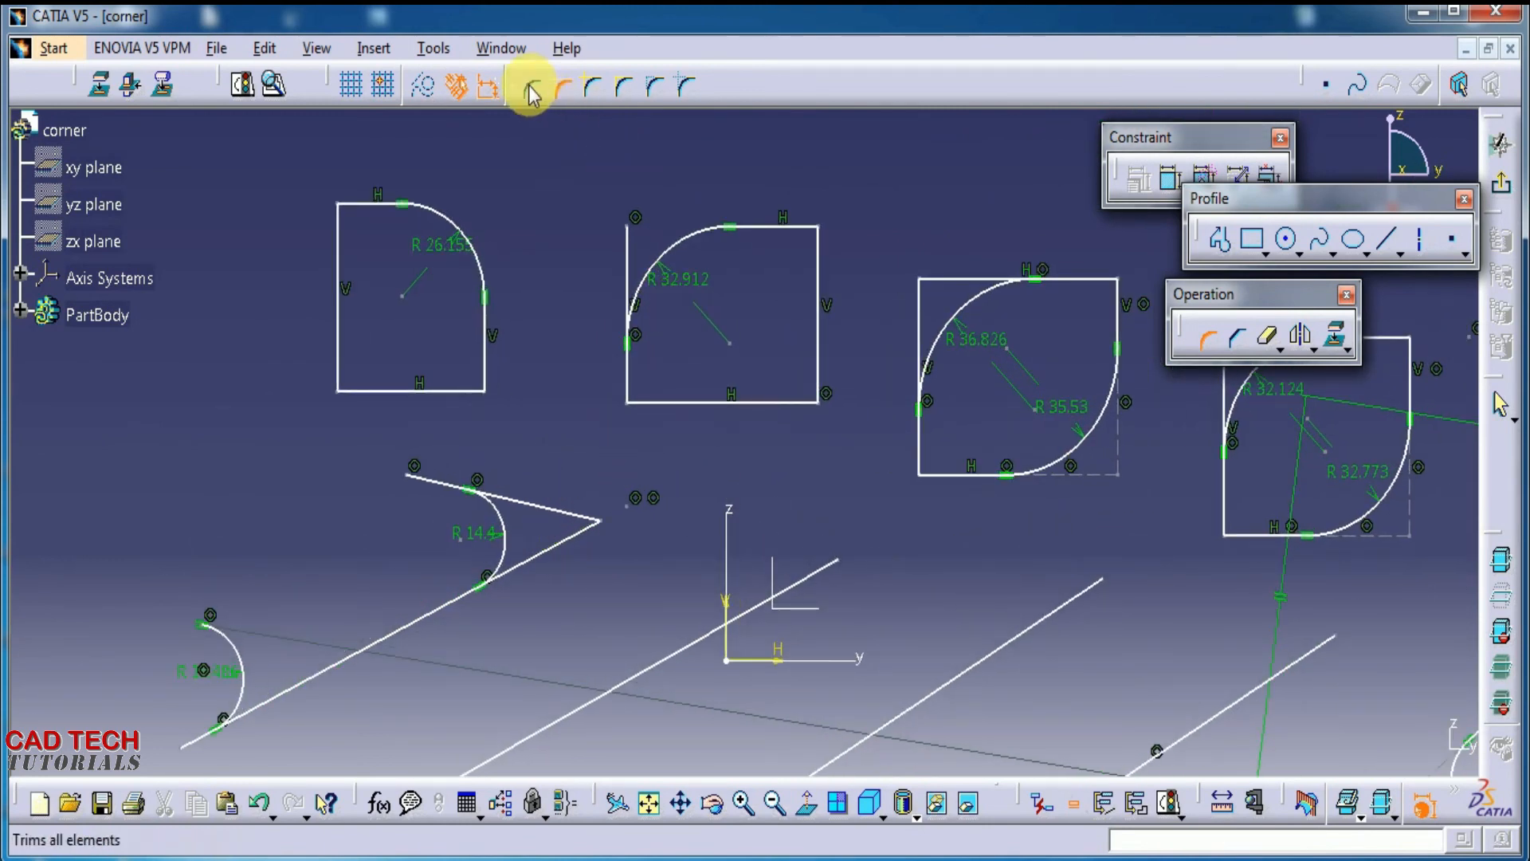
click(550, 548)
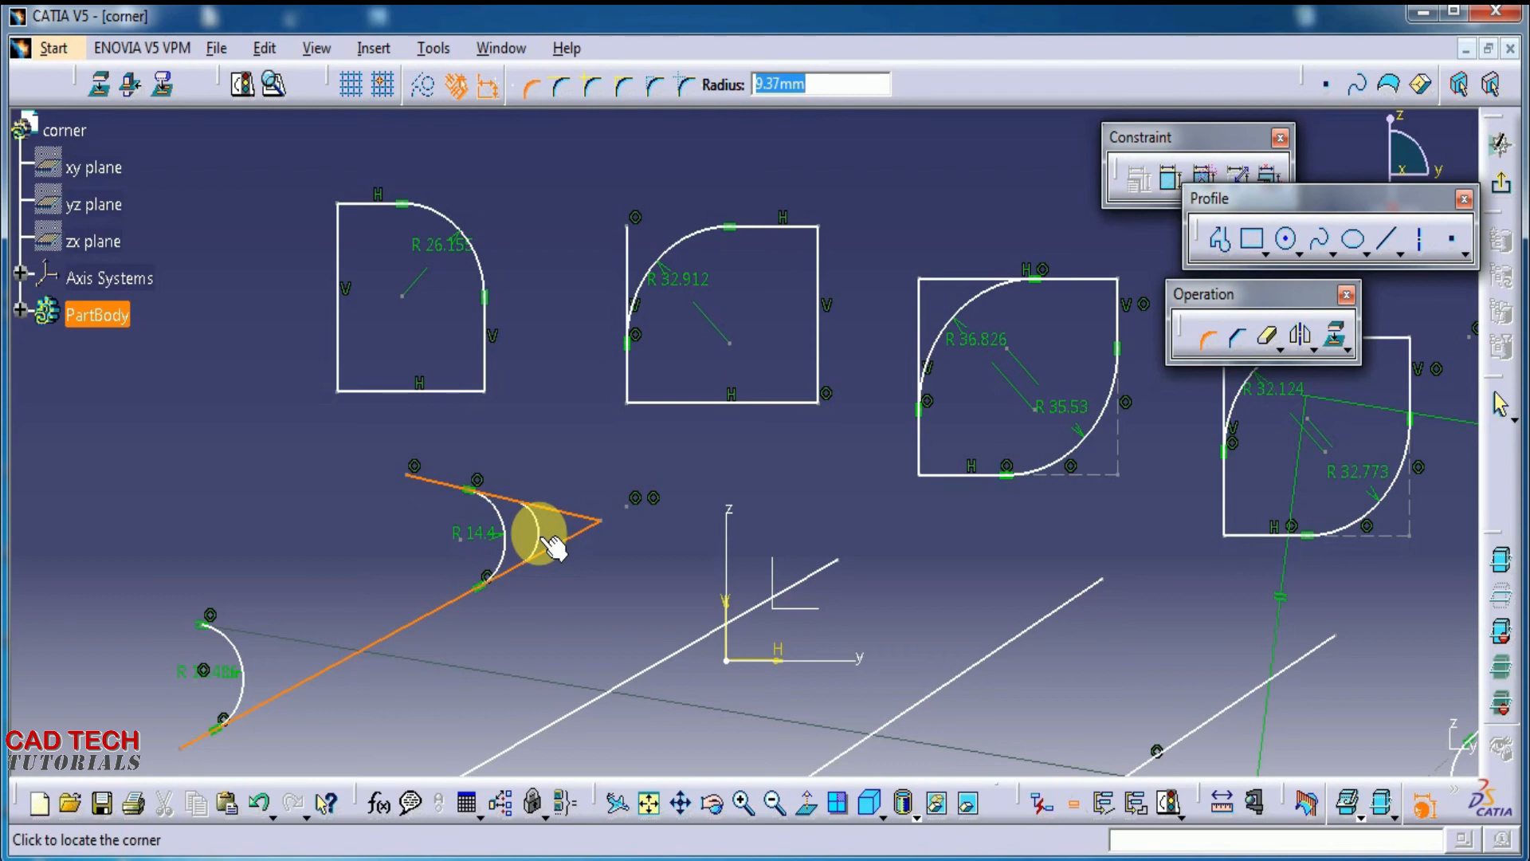
click(538, 533)
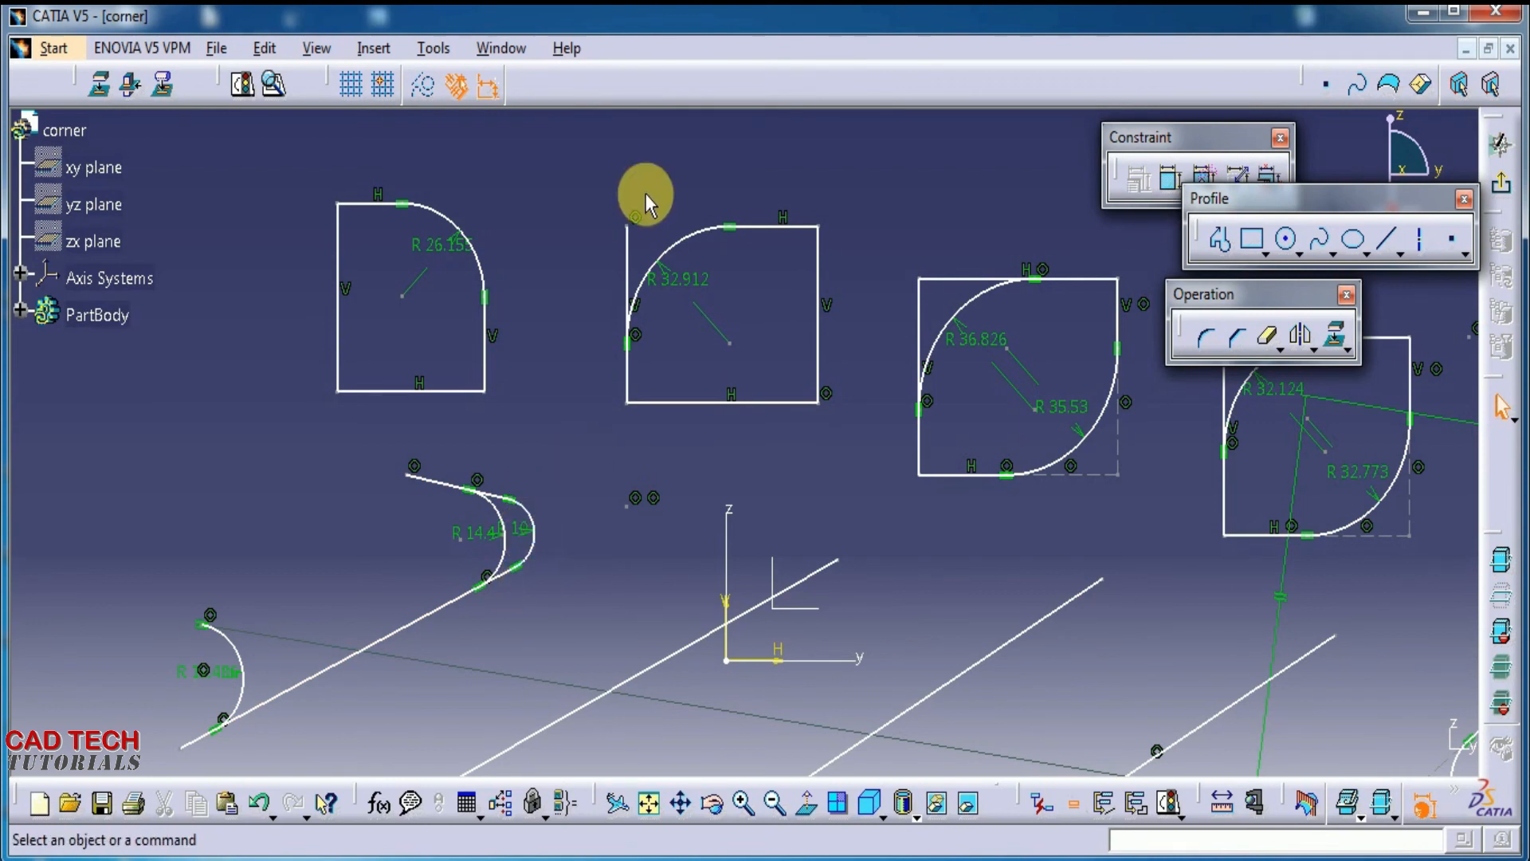
click(1207, 338)
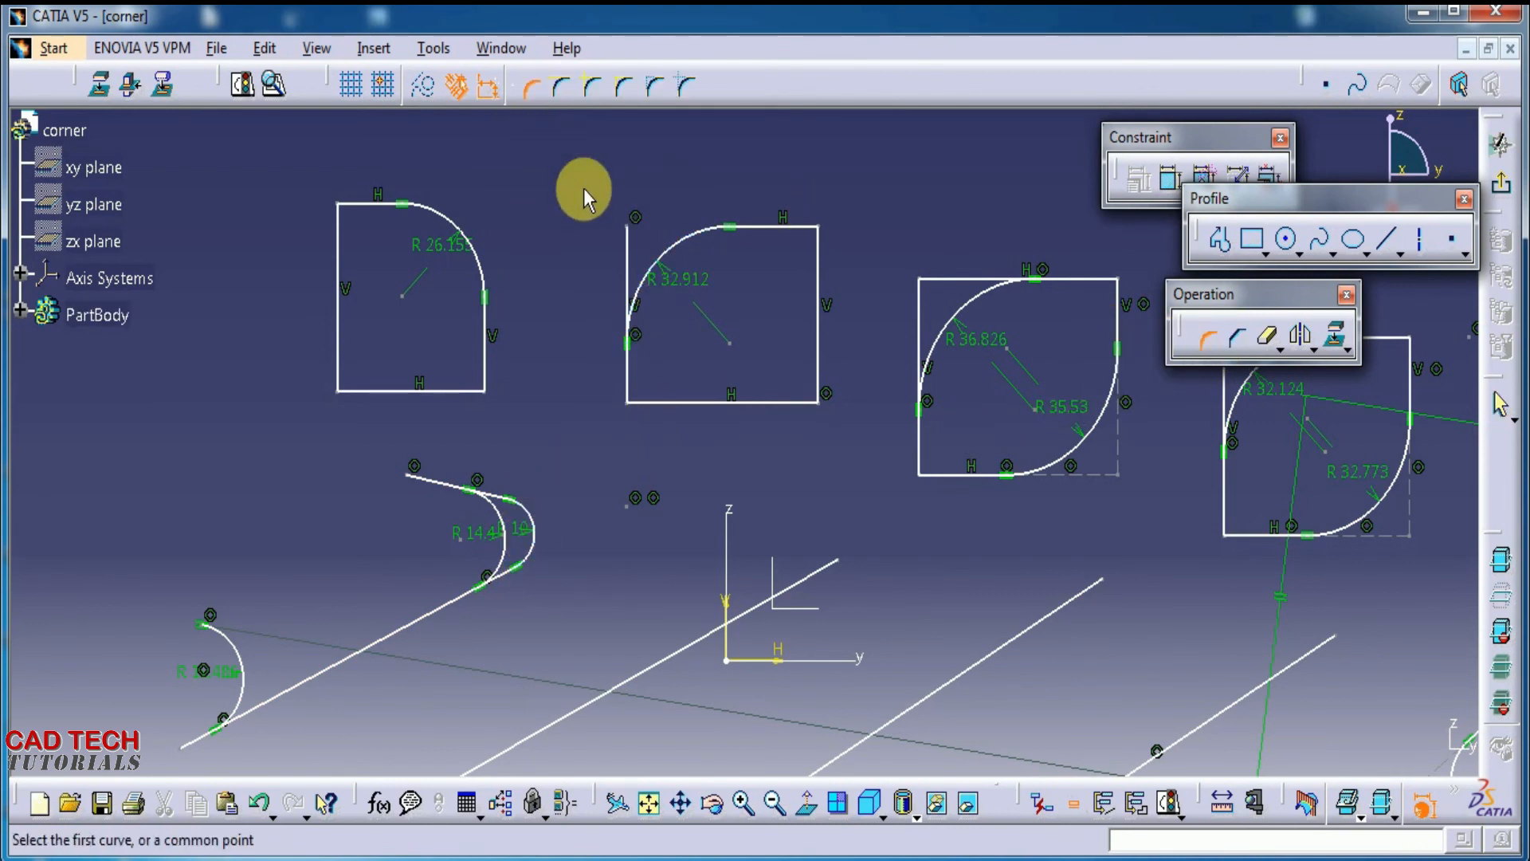
mouse_move(871, 169)
ctrl+middle_down()
mouse_move(874, 362)
mouse_move(850, 375)
mouse_move(1004, 328)
mouse_move(806, 335)
mouse_move(861, 326)
ctrl+middle_up()
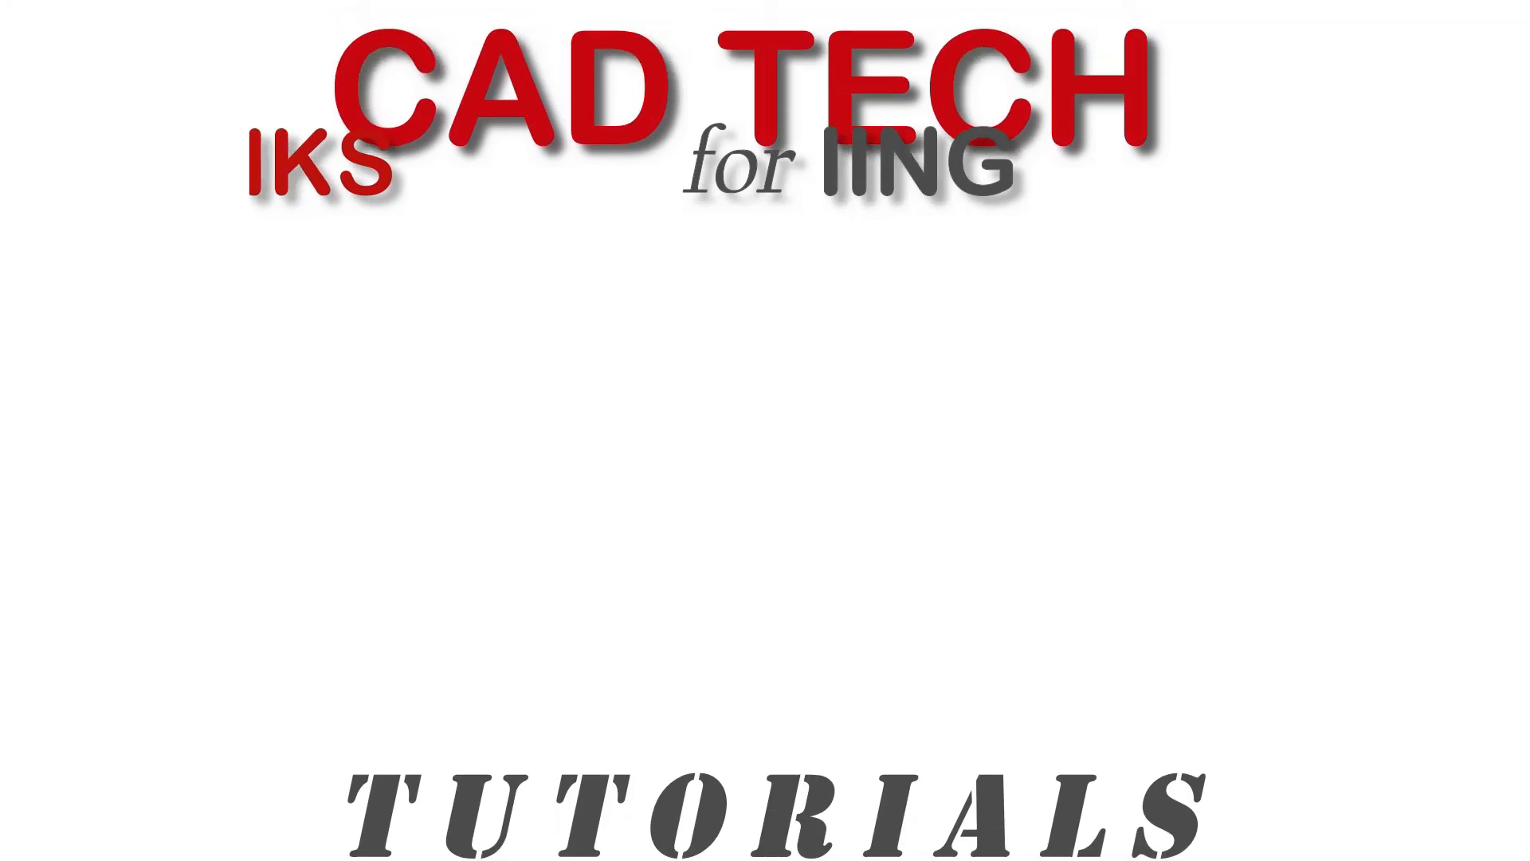